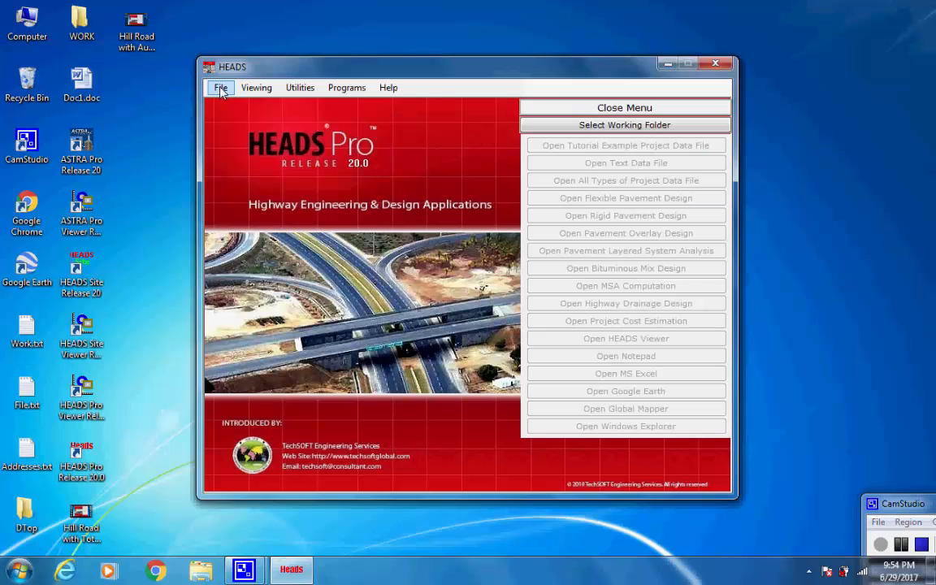
# Set the working folder to the Work folder on the Desktop
pyautogui.click(221, 88)
pyautogui.click(289, 99)
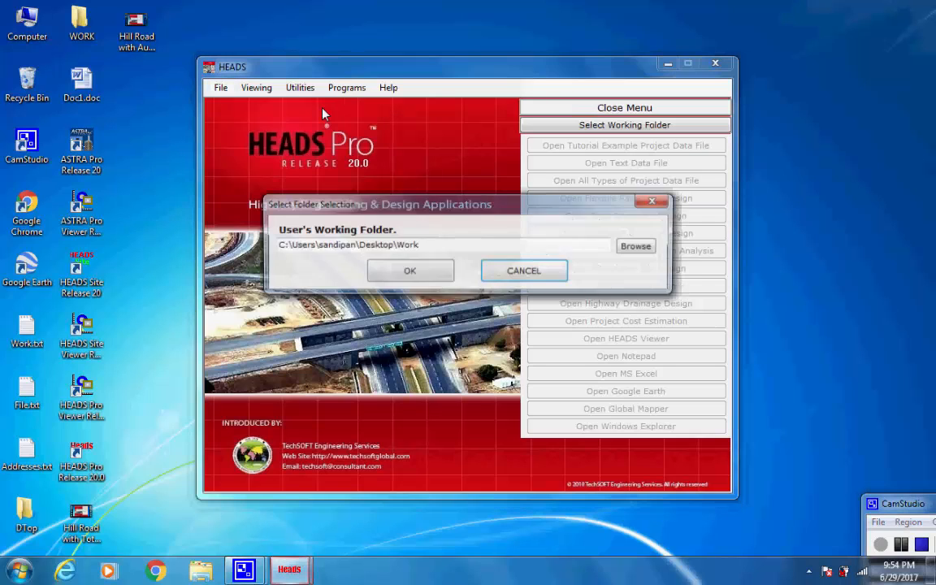
pyautogui.moveTo(420, 247); pyautogui.dragTo(360, 249)
pyautogui.click(421, 248)
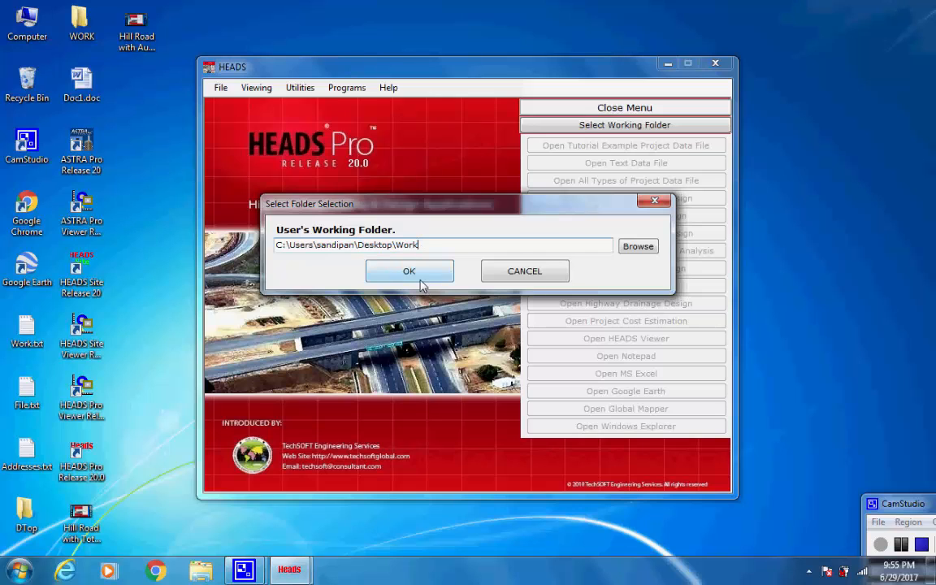
pyautogui.click(415, 276)
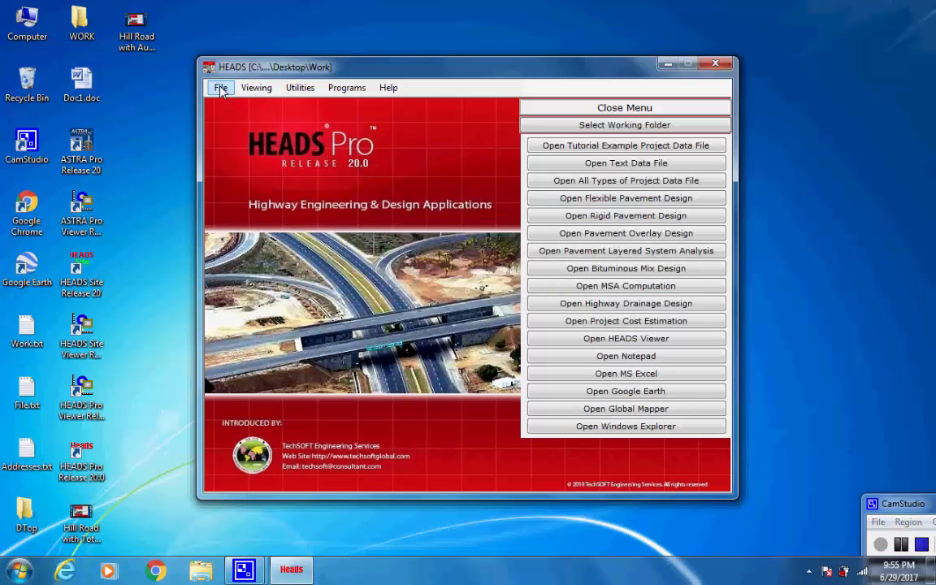
# Create a new Uniform Section Hill Road Design project workspace
pyautogui.click(221, 88)
pyautogui.moveTo(243, 119)
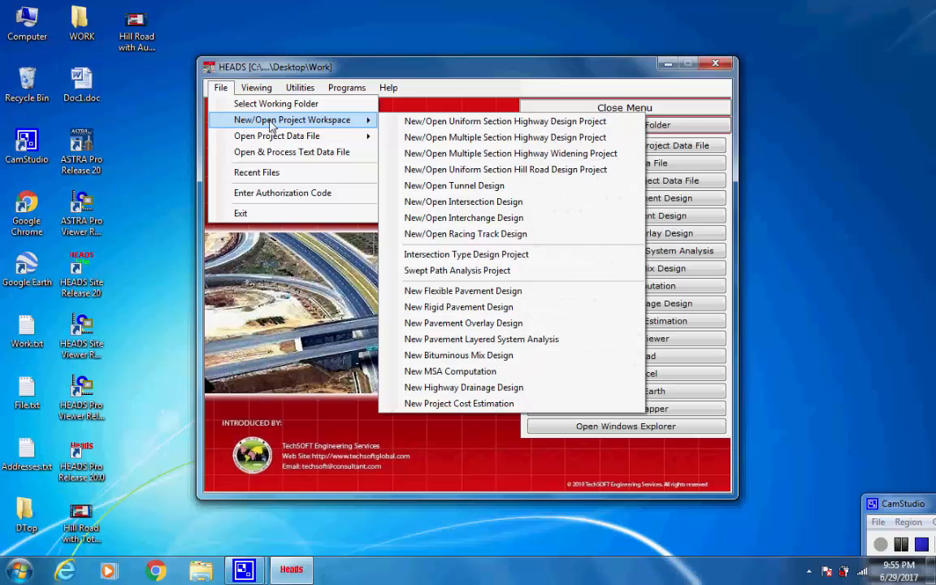
pyautogui.click(615, 179)
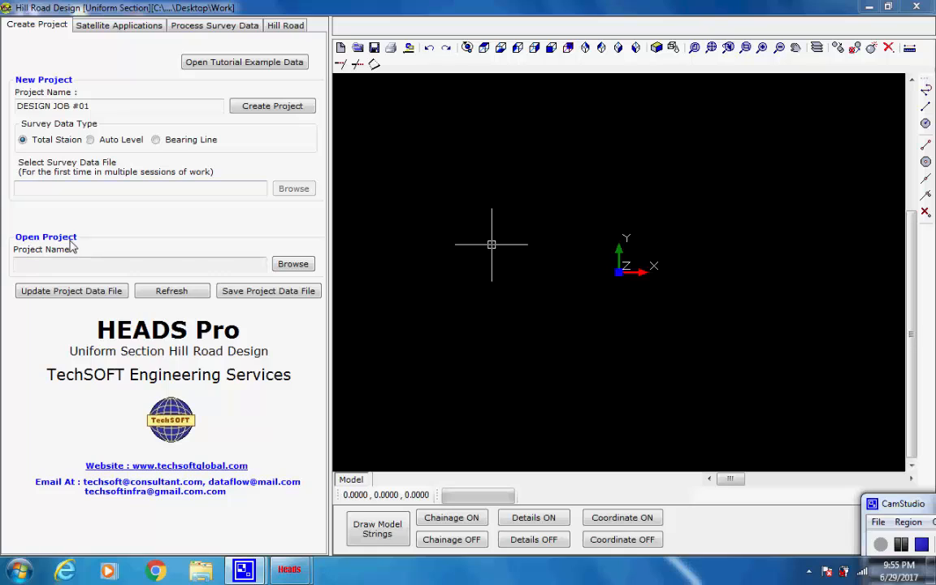
# Choose the Bearing Line survey data type and load the tutorial example data, acknowledging the instruction messages
pyautogui.click(155, 141)
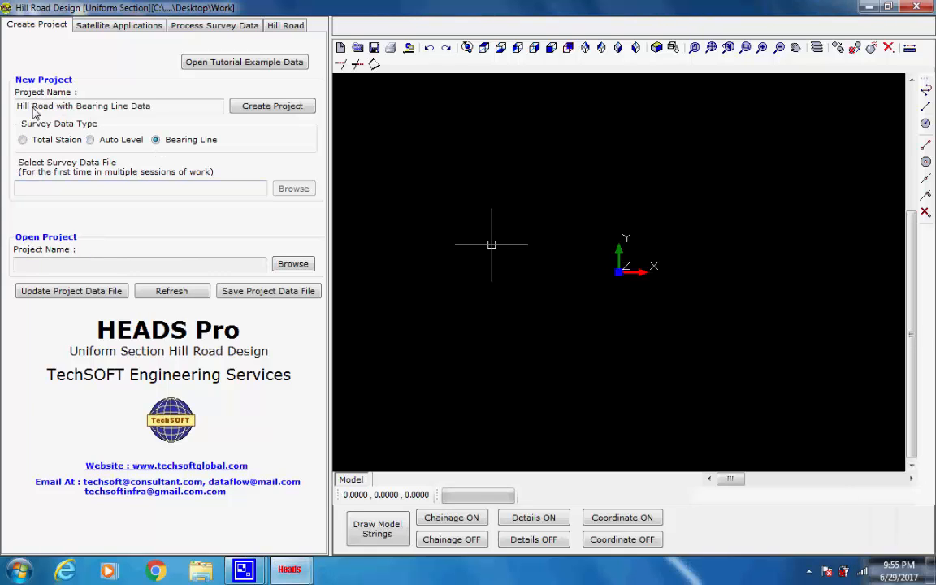
pyautogui.moveTo(159, 108); pyautogui.dragTo(7, 105)
pyautogui.click(151, 110)
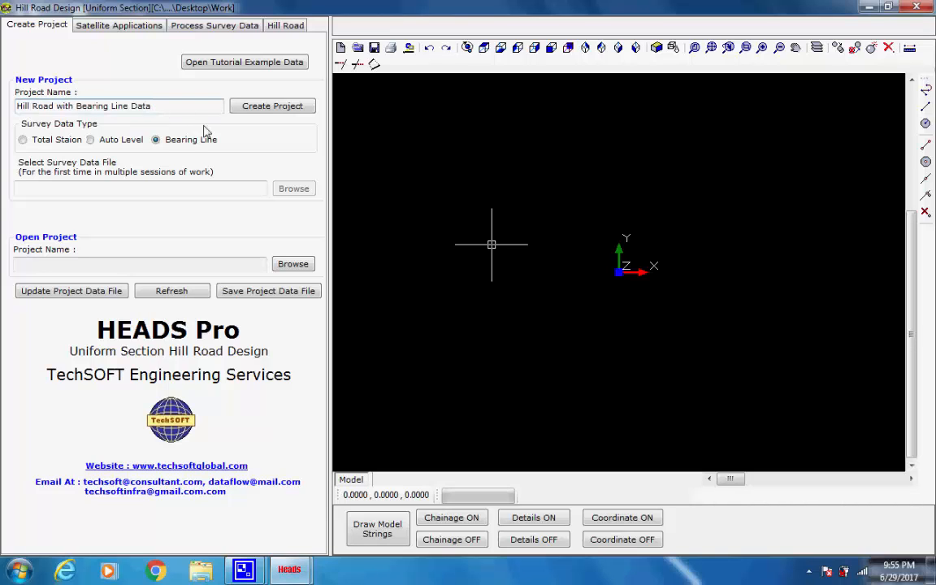
pyautogui.click(225, 67)
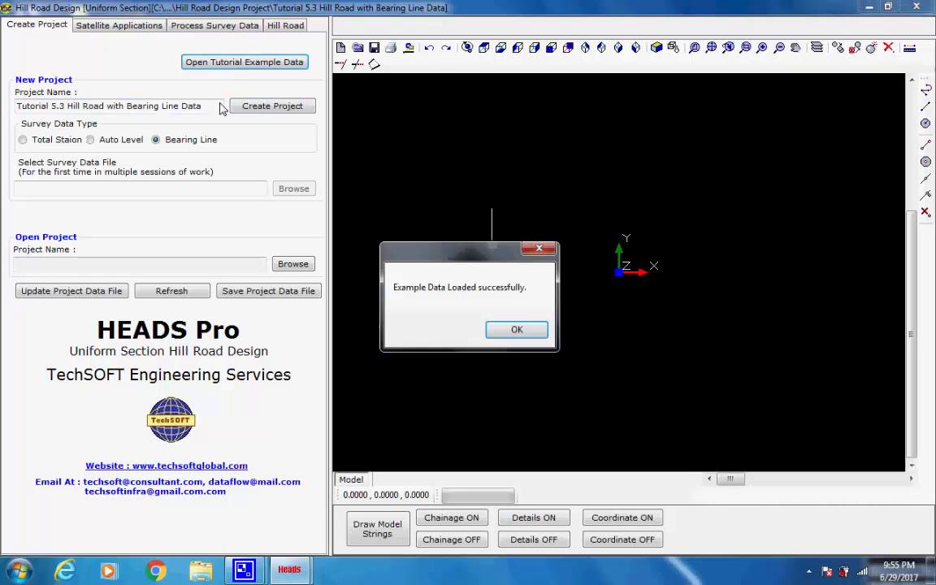
pyautogui.click(511, 332)
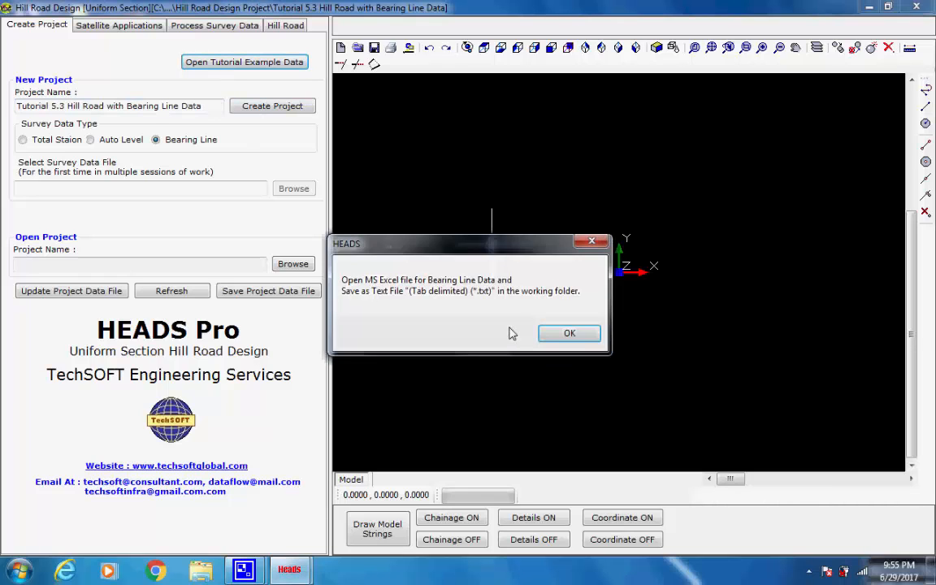
pyautogui.click(569, 335)
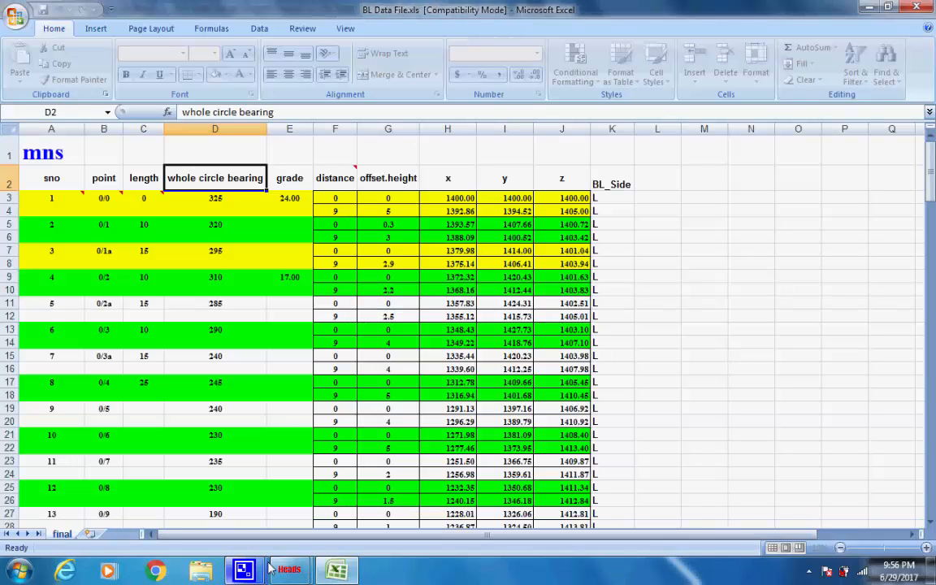
# In Excel, save the bearing line workbook as Text (Tab delimited) named BL Data File.txt, keeping that format
pyautogui.click(15, 18)
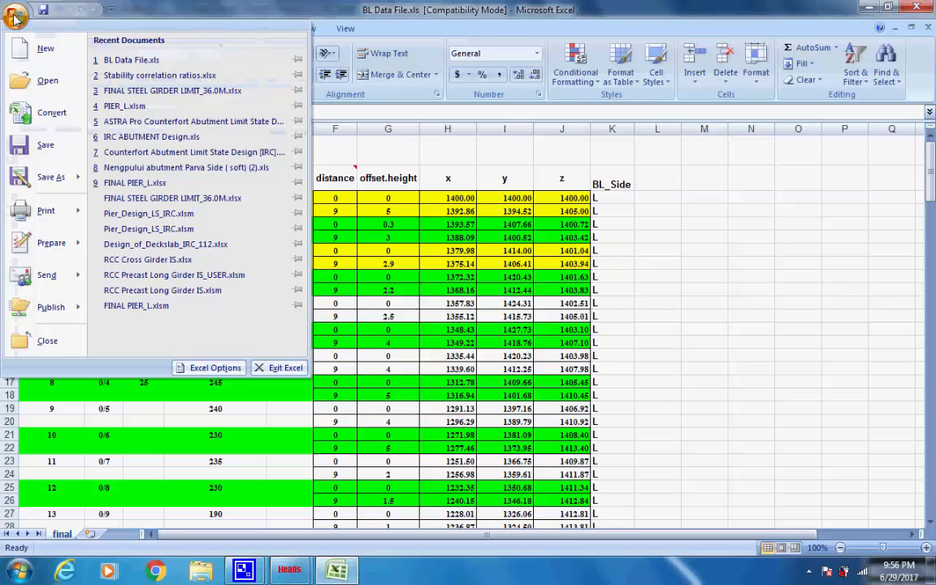
pyautogui.moveTo(61, 182)
pyautogui.press('Escape')
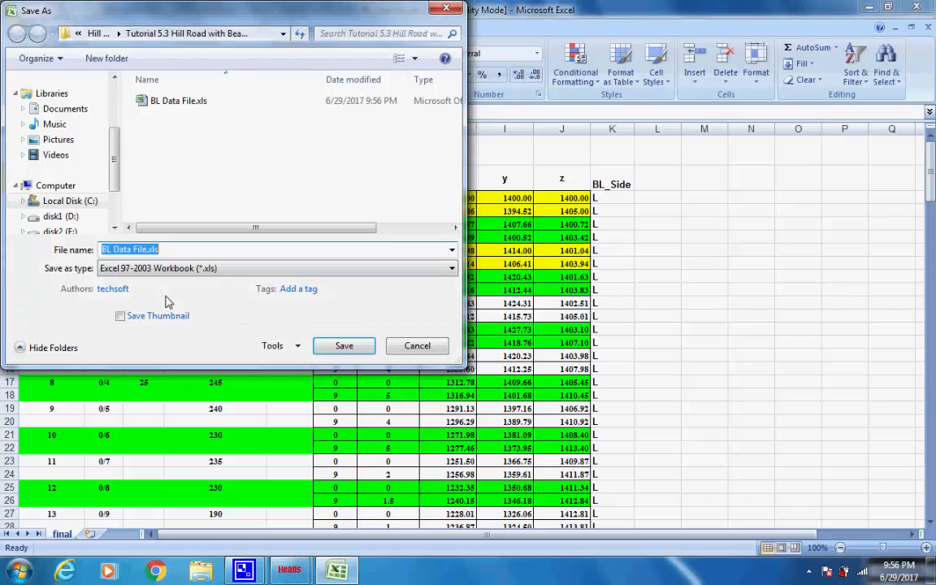
pyautogui.click(452, 268)
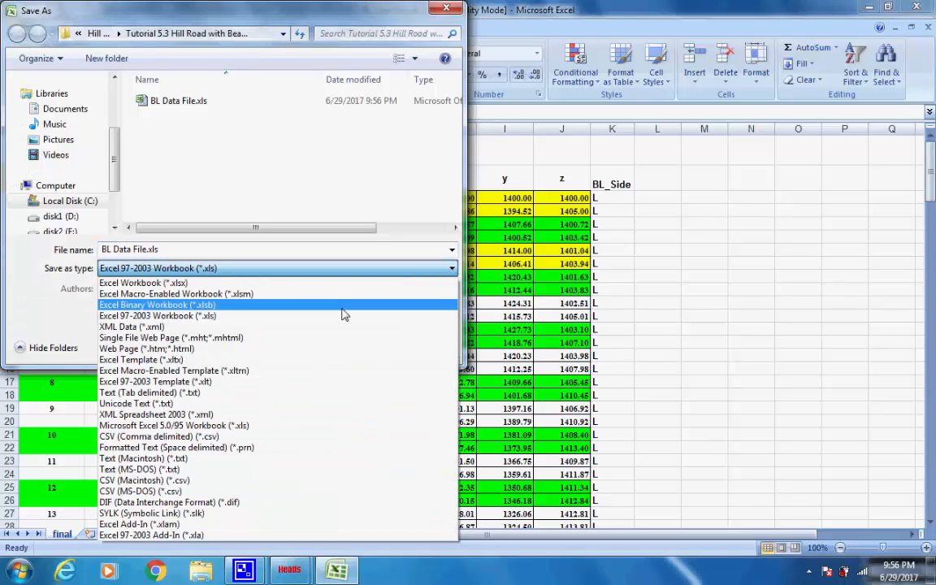
pyautogui.click(208, 395)
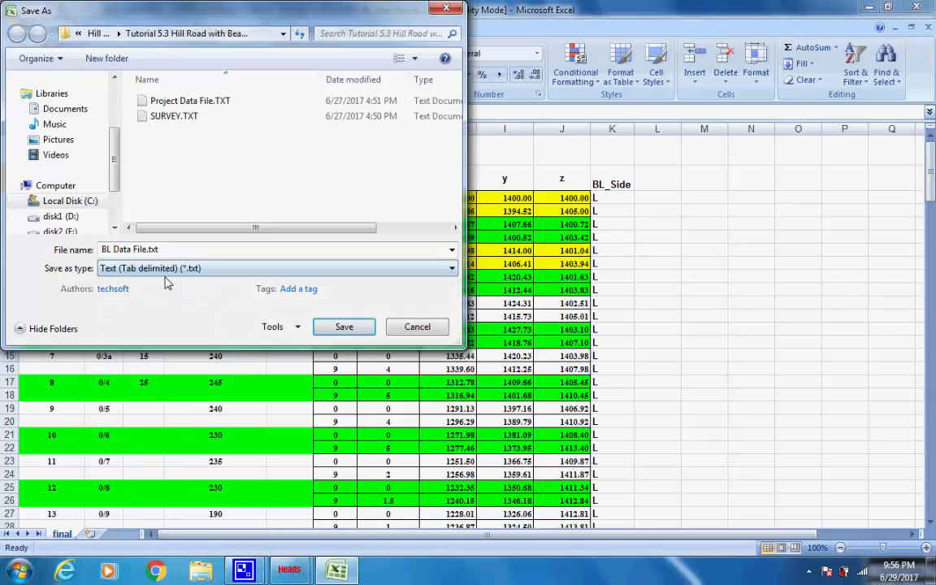
pyautogui.click(165, 254)
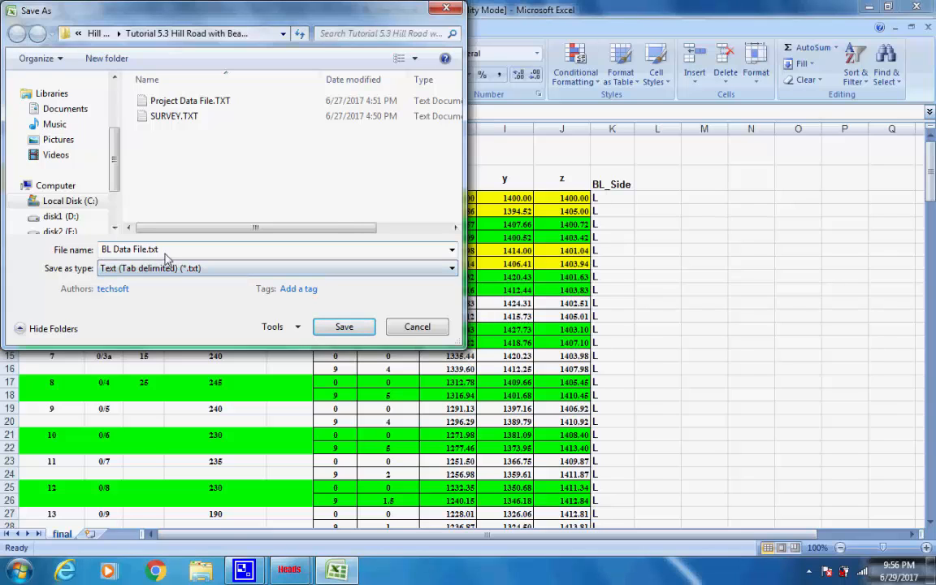
pyautogui.click(342, 328)
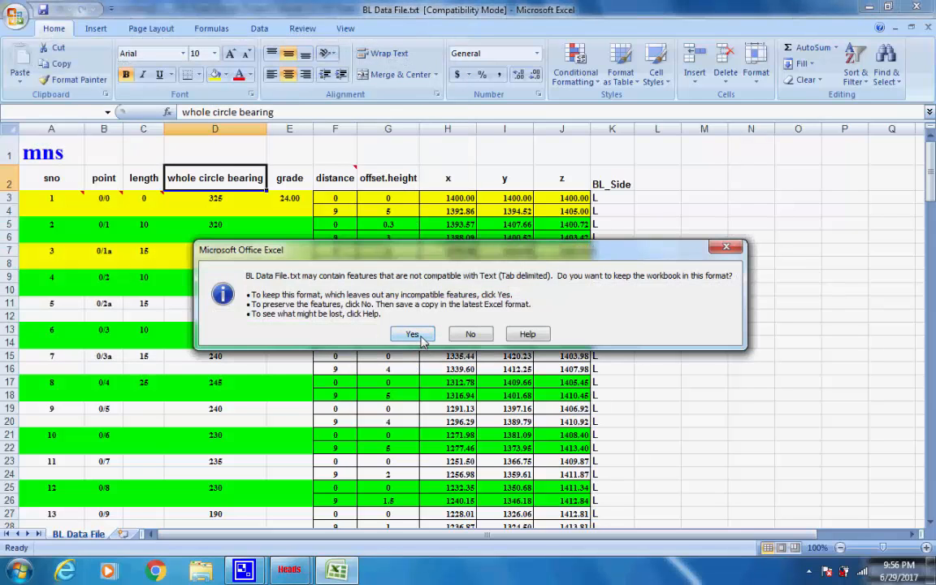
pyautogui.click(413, 335)
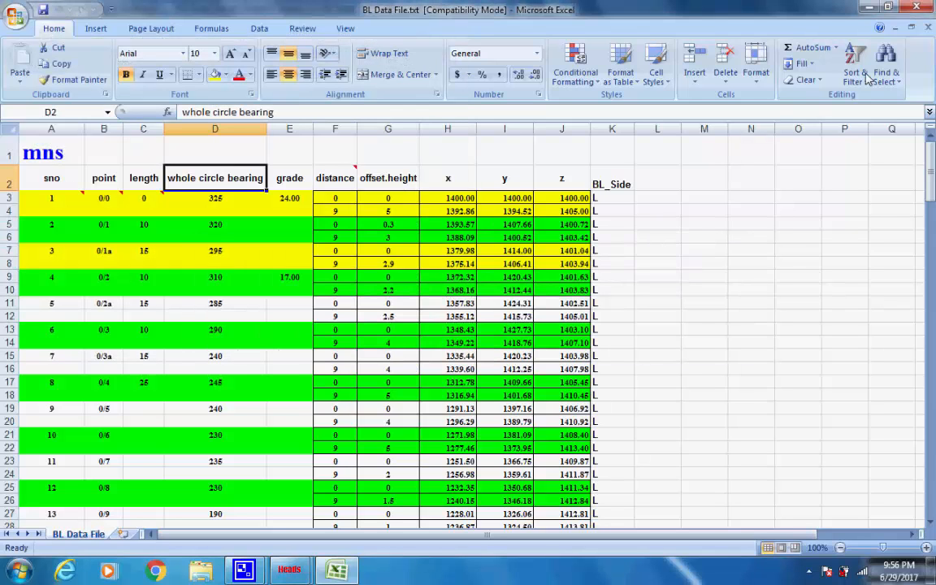
# Close Excel without saving further changes
pyautogui.click(917, 8)
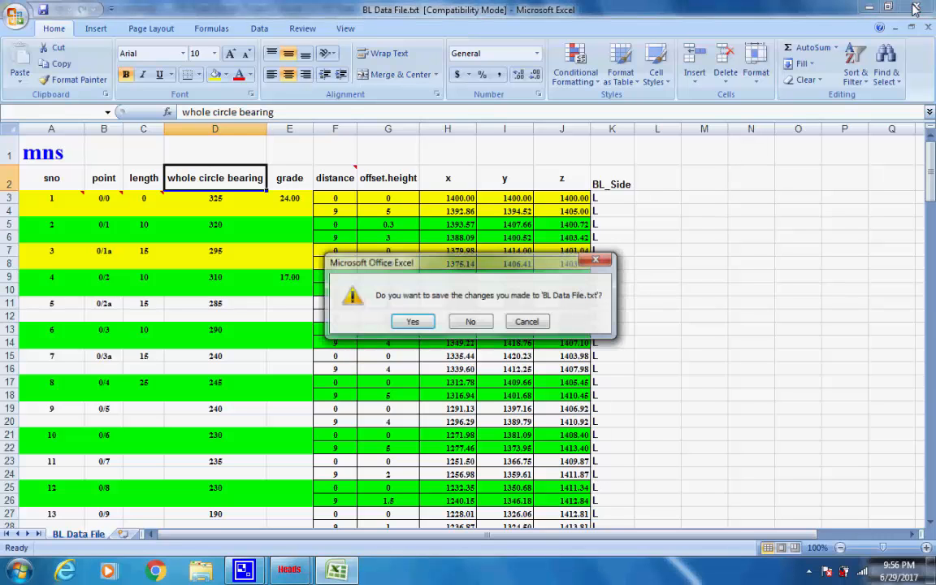
pyautogui.click(471, 321)
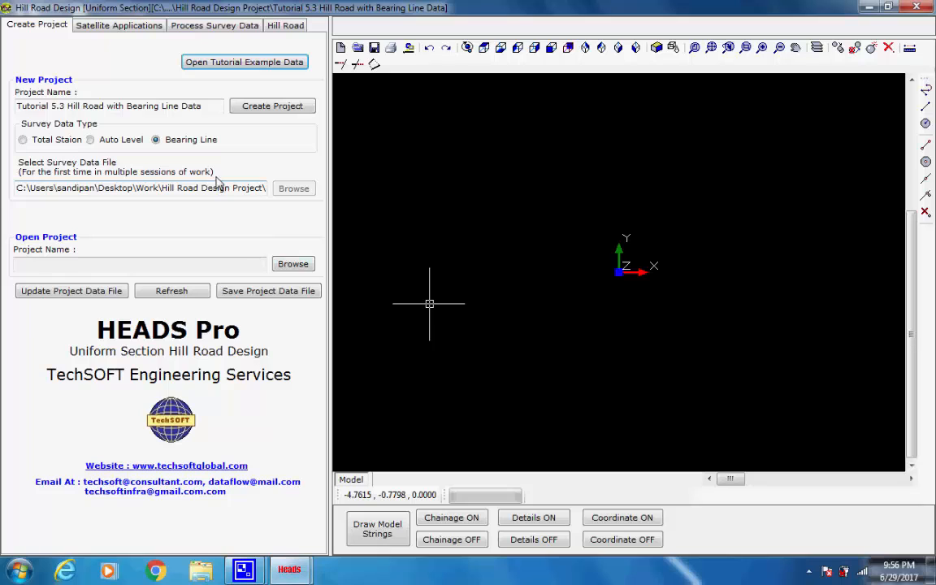
# Start creating the ground model from survey data and load BL Data File.txt as the bearing line data file
pyautogui.click(130, 27)
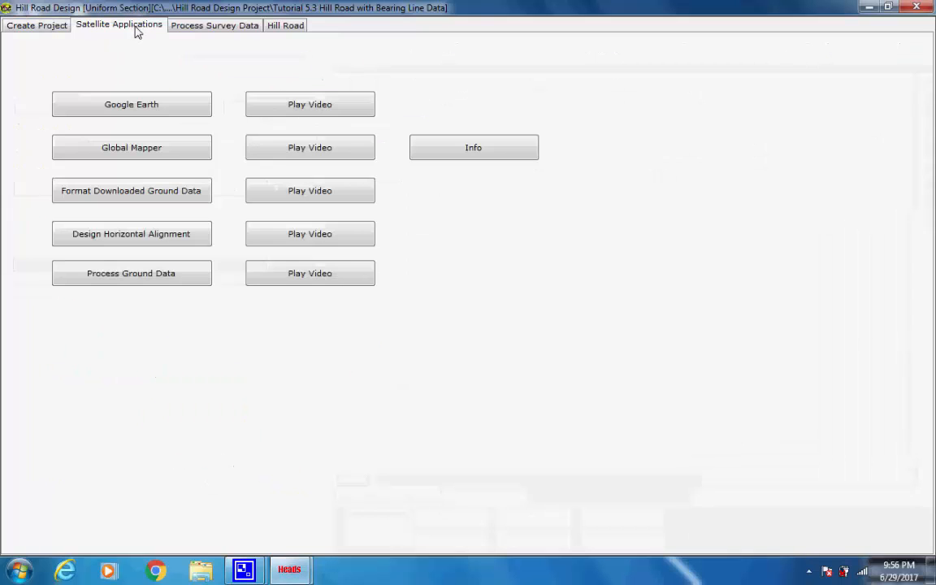
pyautogui.click(180, 30)
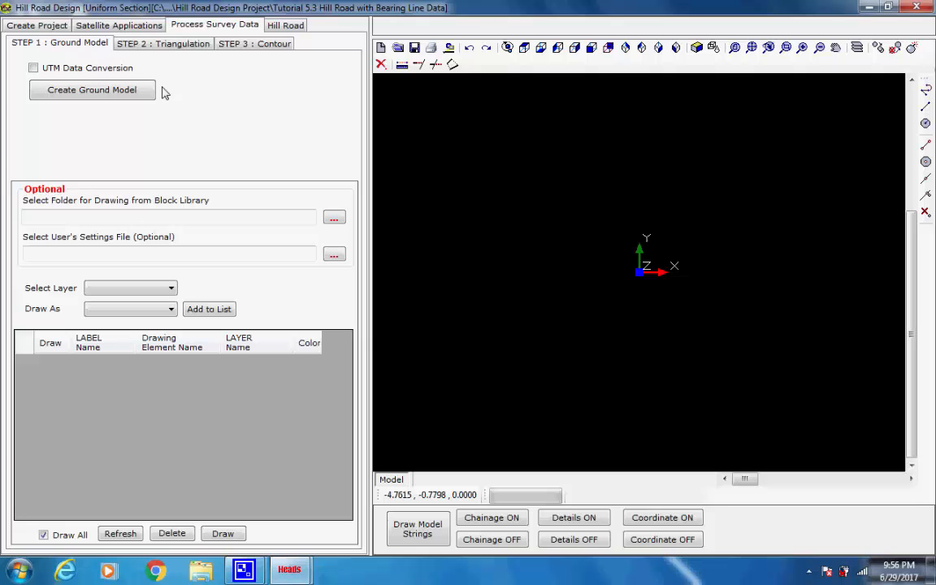
pyautogui.click(92, 91)
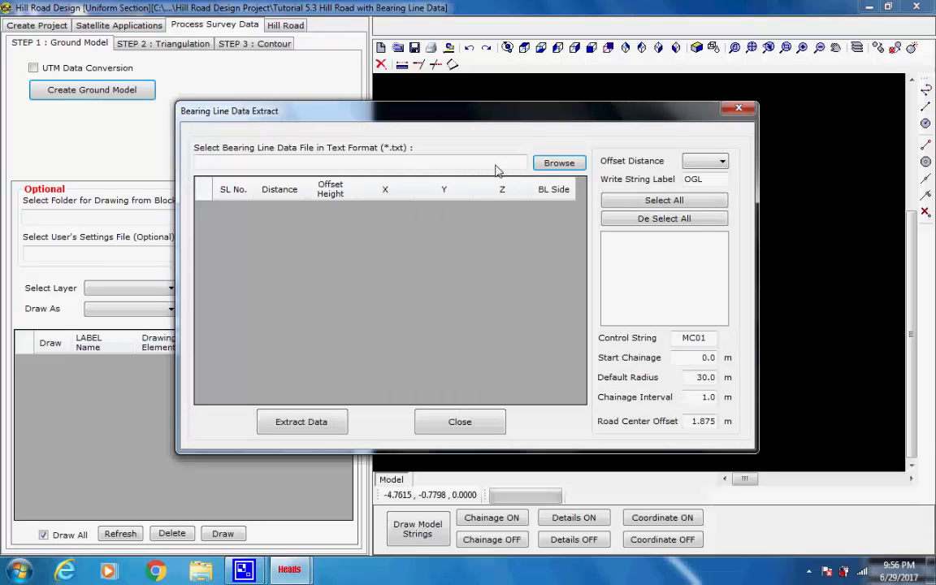
pyautogui.click(557, 164)
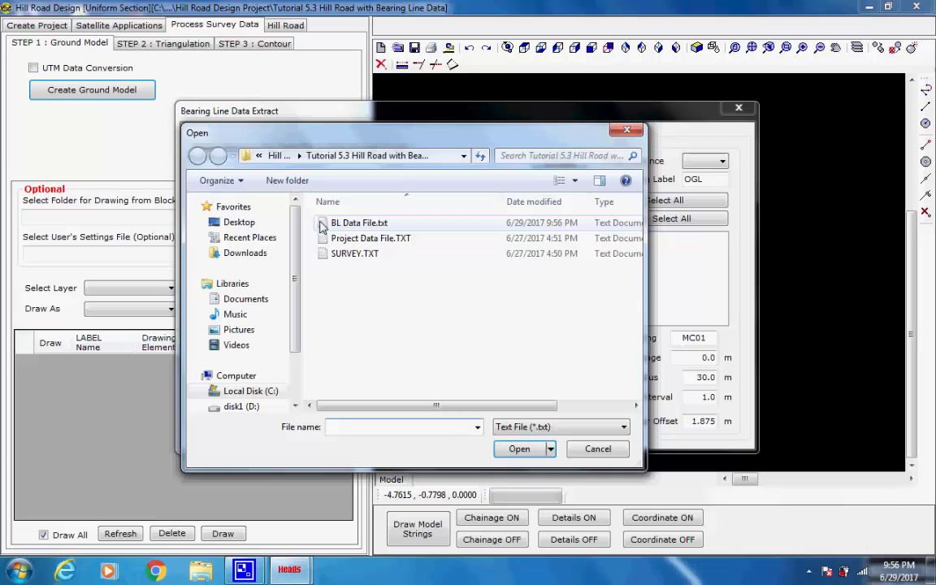
pyautogui.click(323, 226)
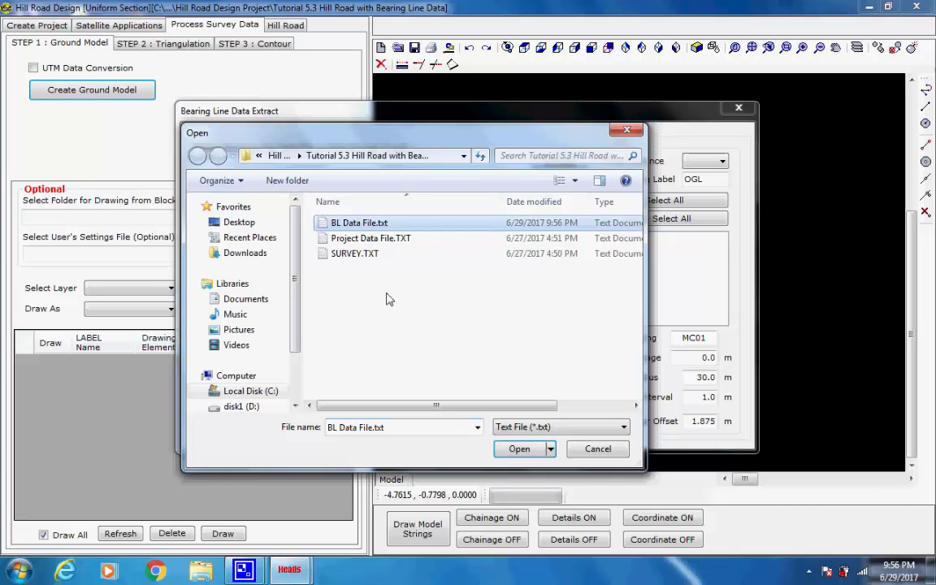
pyautogui.click(517, 449)
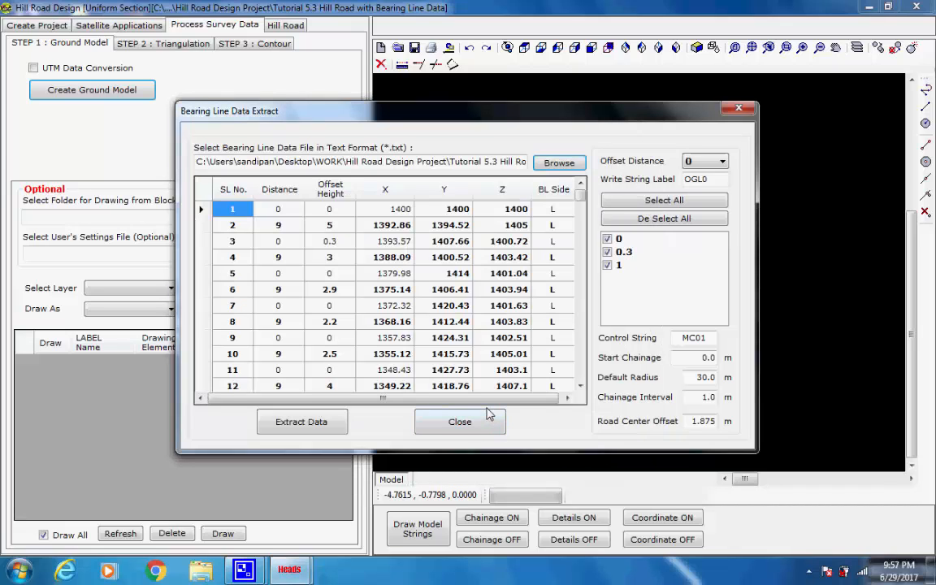
# Extract the bearing line data, close the extraction dialog and acknowledge the created model files
pyautogui.click(318, 424)
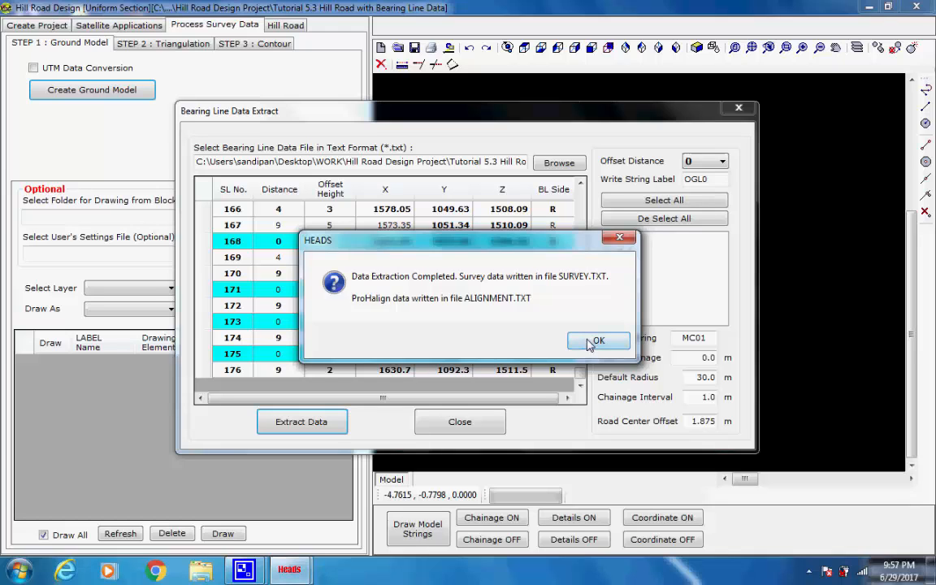
pyautogui.click(597, 340)
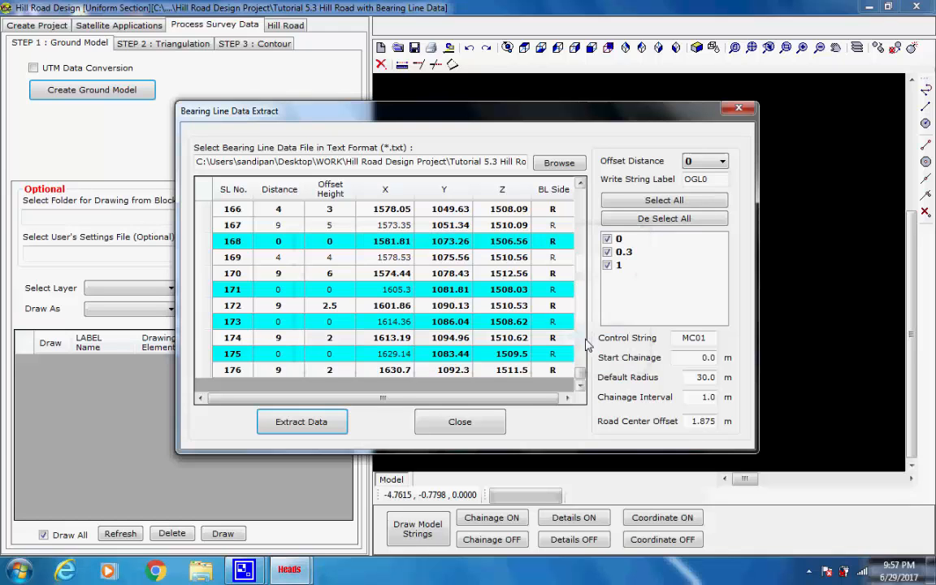
pyautogui.click(460, 422)
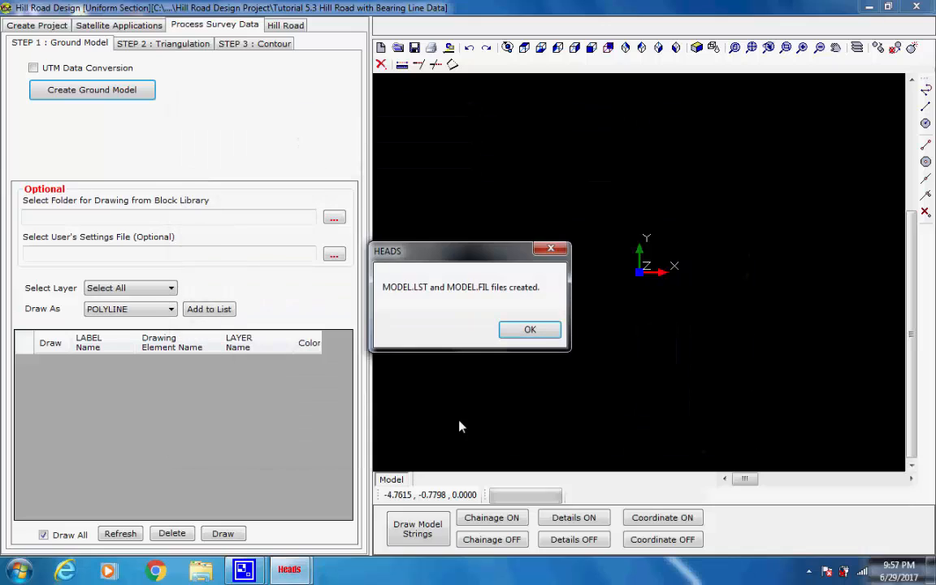
pyautogui.click(521, 337)
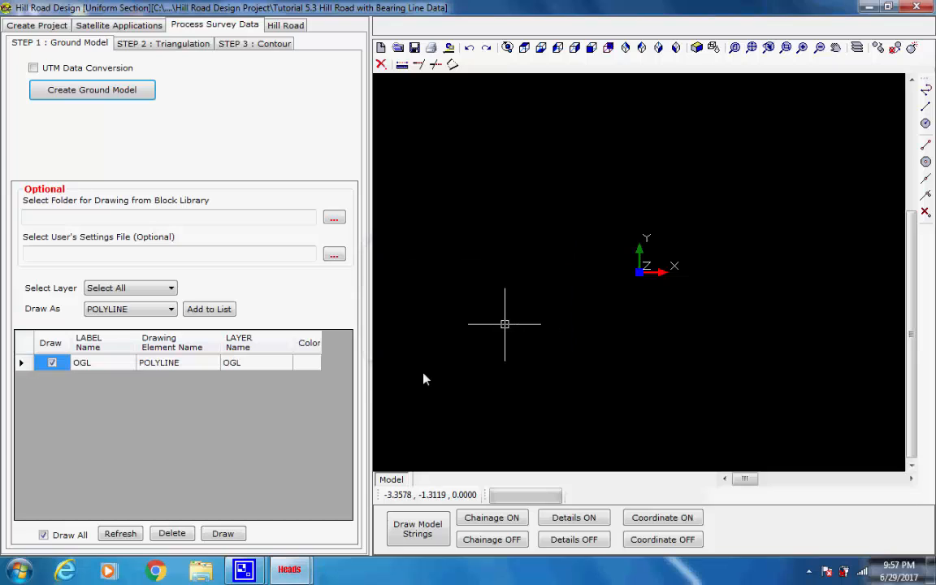
# Set the OGL polyline colour to green and draw the ground model strings
pyautogui.click(310, 365)
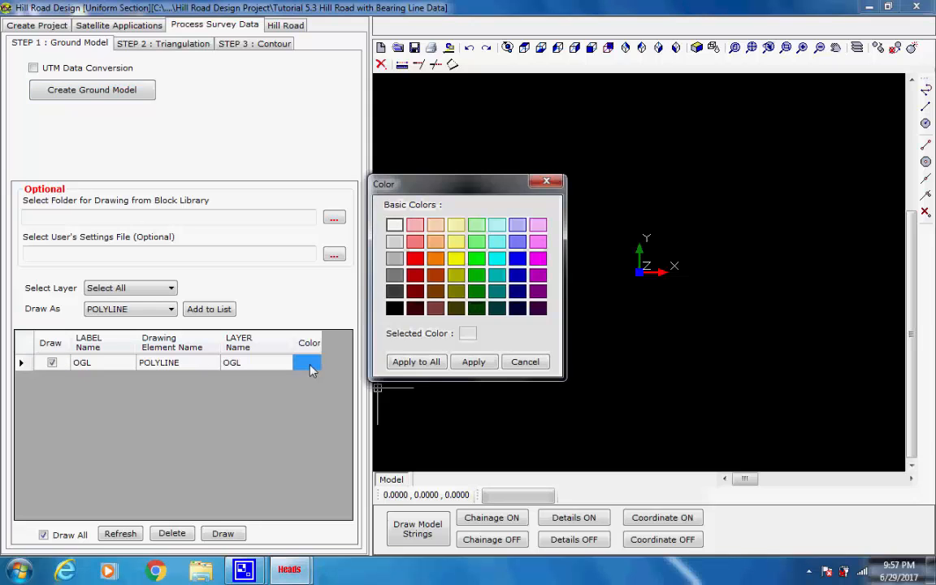
pyautogui.click(477, 259)
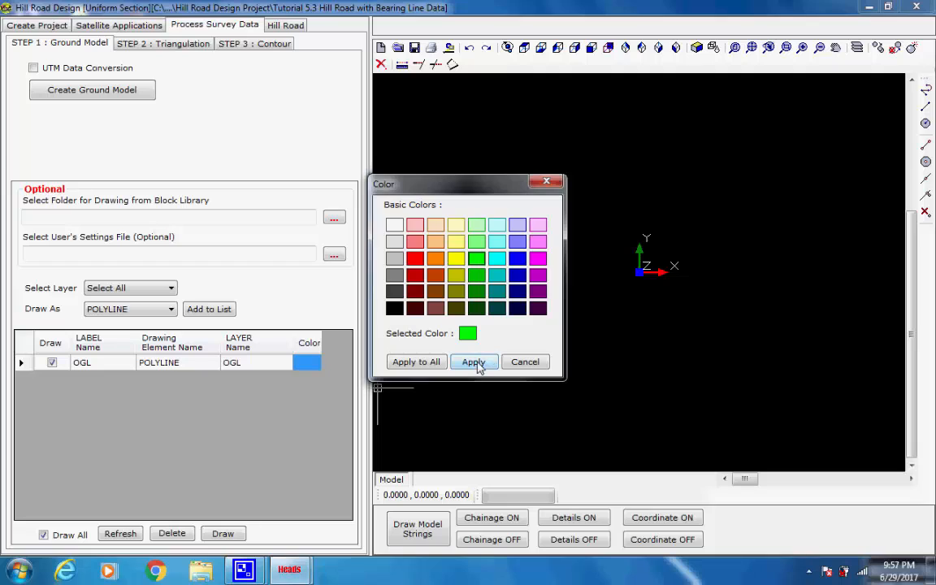
pyautogui.click(473, 361)
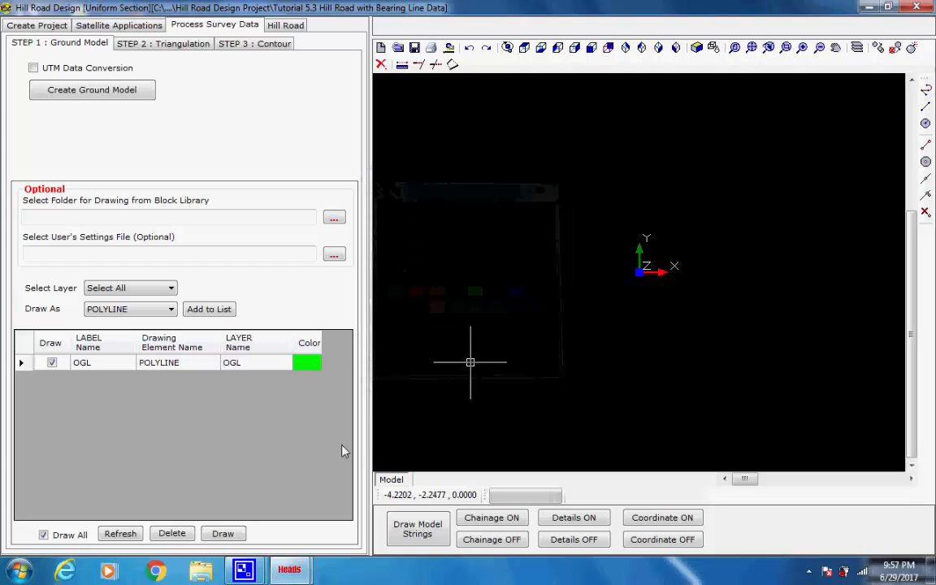
pyautogui.click(225, 535)
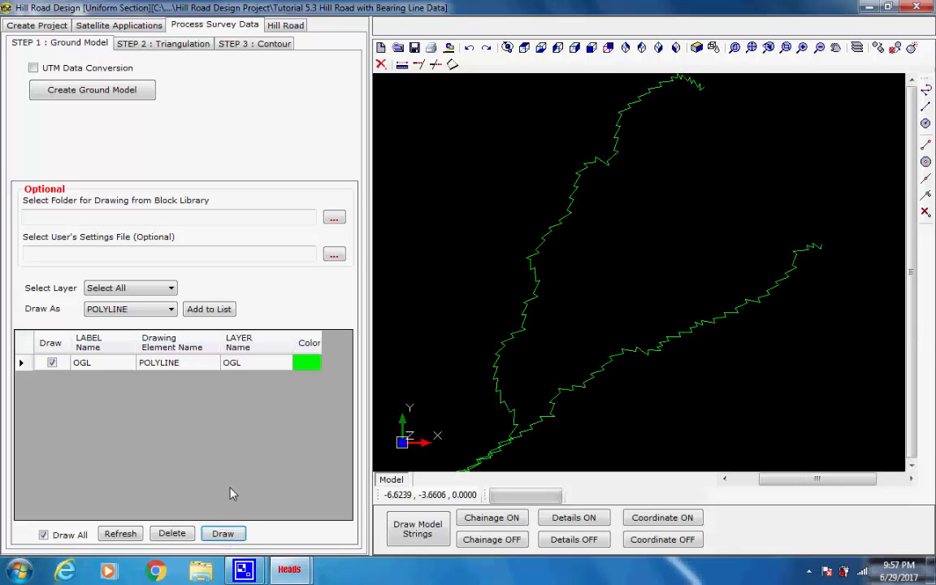
# Select all model strings and create the triangulation model, proceeding with DTM generation and acknowledging completion
pyautogui.click(173, 44)
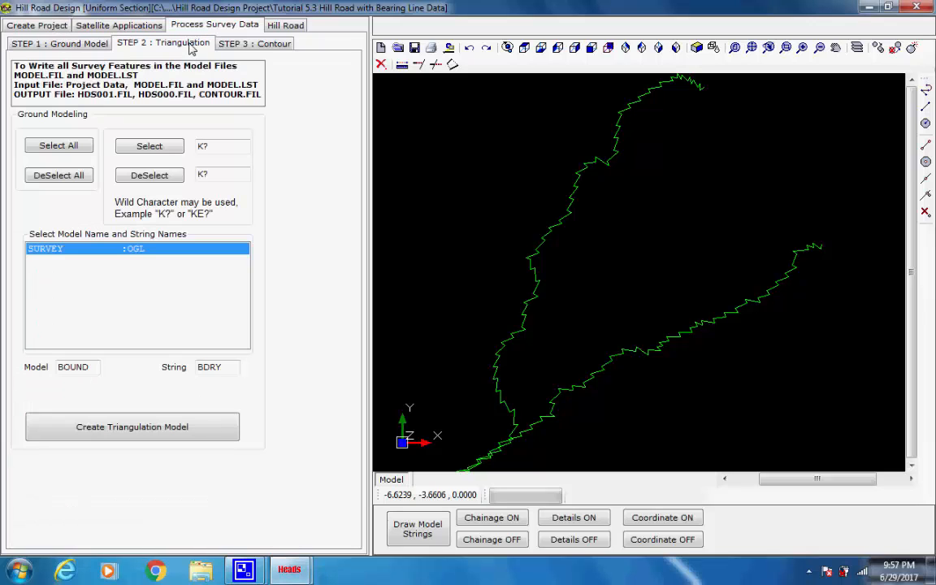
pyautogui.click(75, 173)
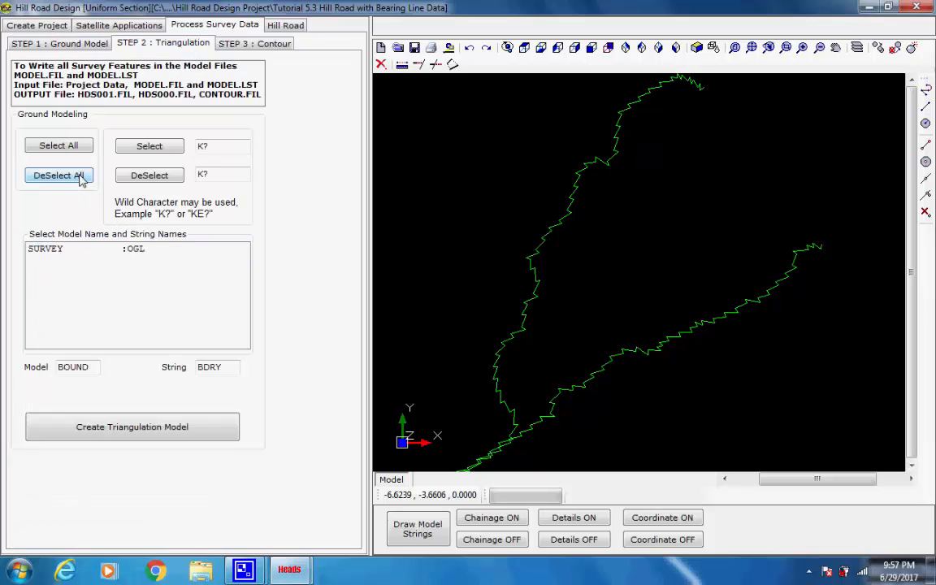
pyautogui.click(75, 148)
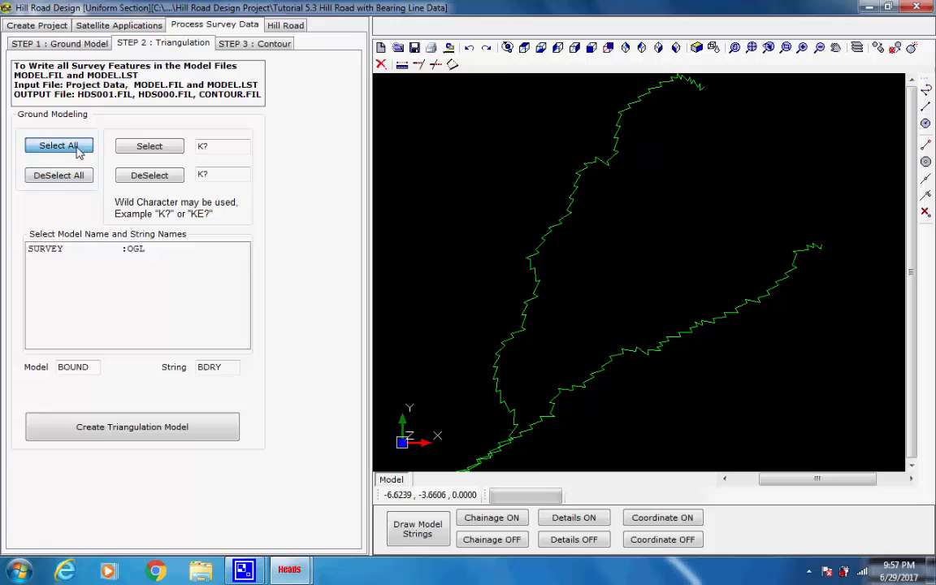
pyautogui.click(180, 431)
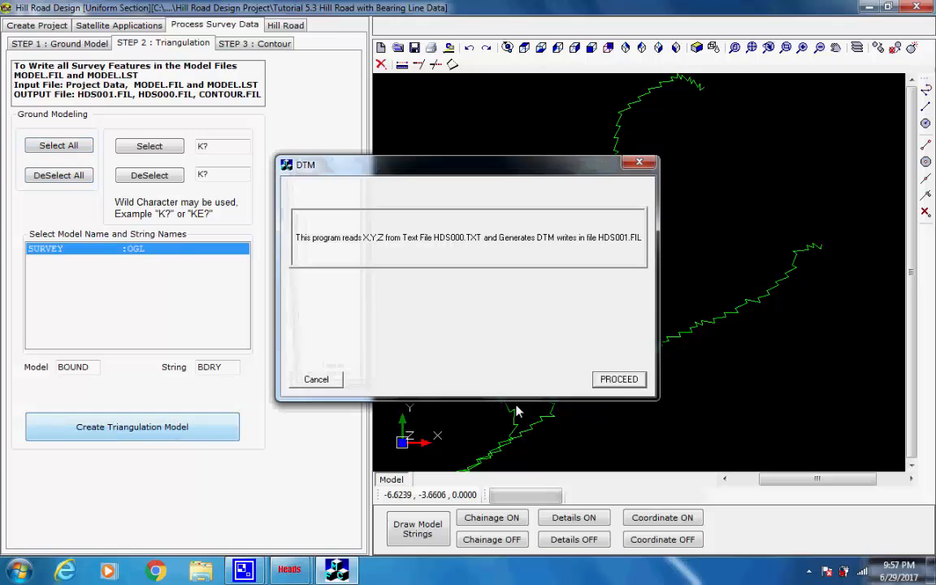
pyautogui.click(615, 384)
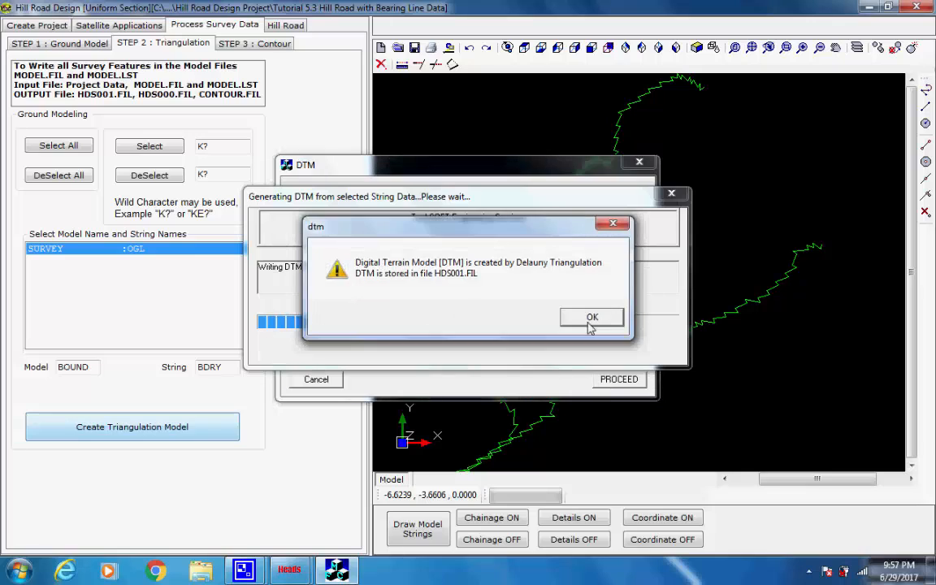
pyautogui.click(590, 316)
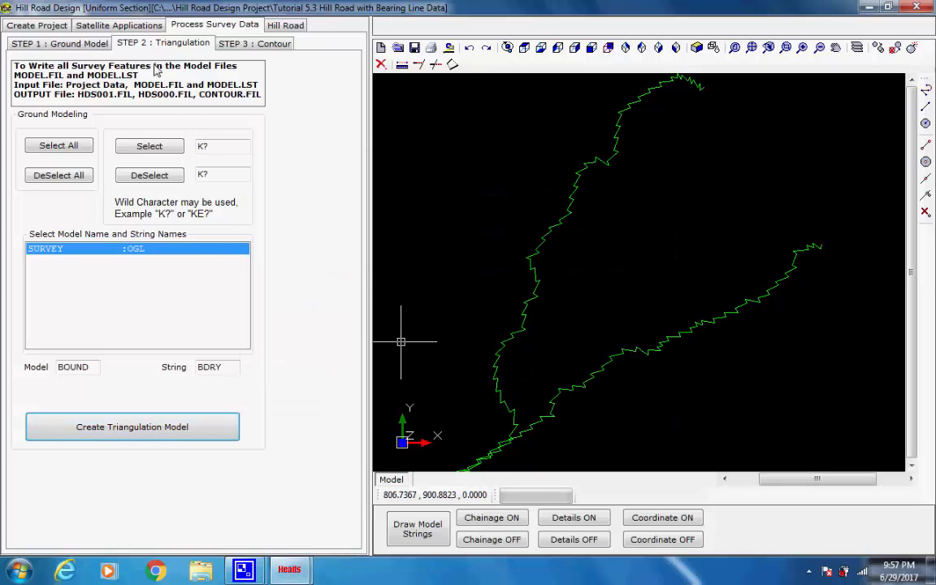
# Create the contour model and run the contour generation, reviewing the generated contours
pyautogui.click(254, 45)
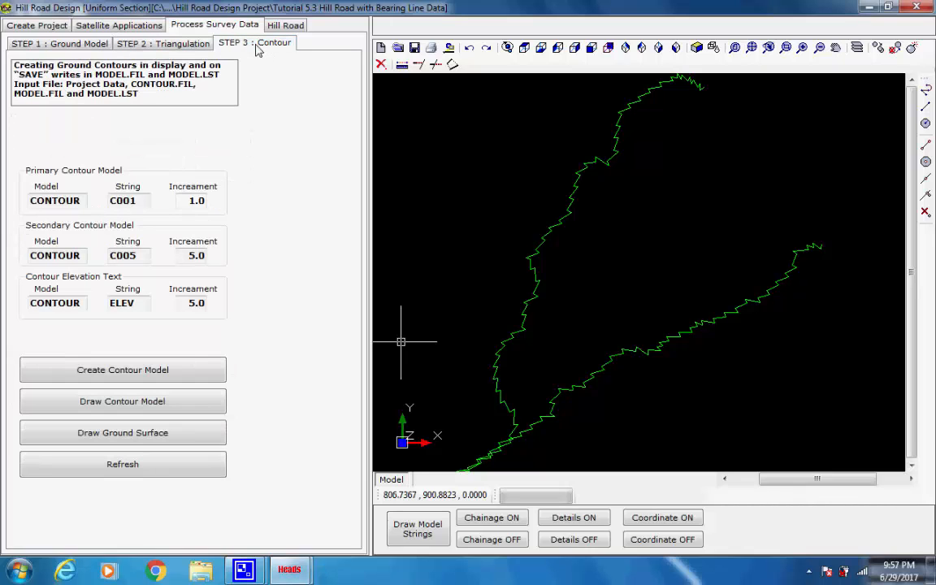
pyautogui.click(177, 377)
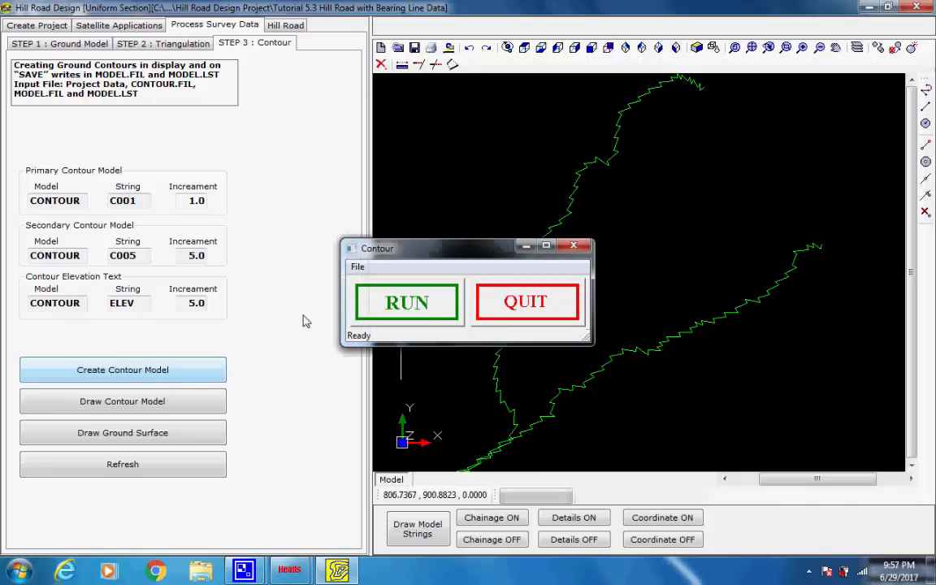
pyautogui.click(430, 307)
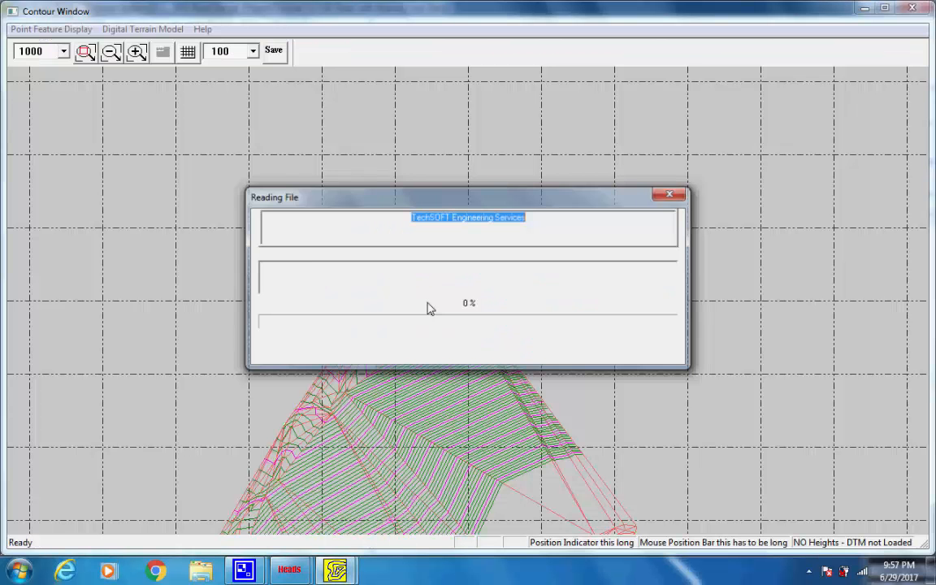
pyautogui.moveTo(379, 390); pyautogui.dragTo(490, 153)
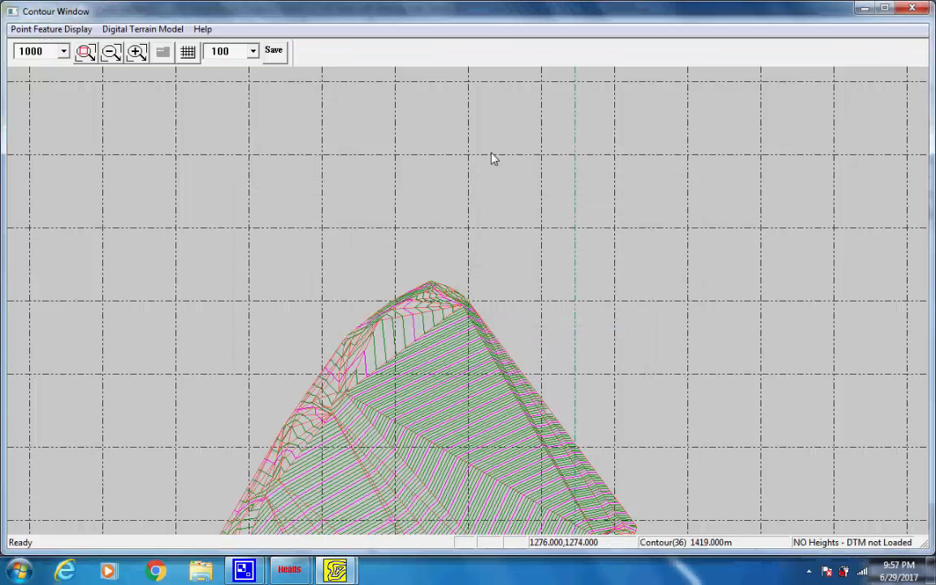
pyautogui.moveTo(402, 360); pyautogui.dragTo(528, 167)
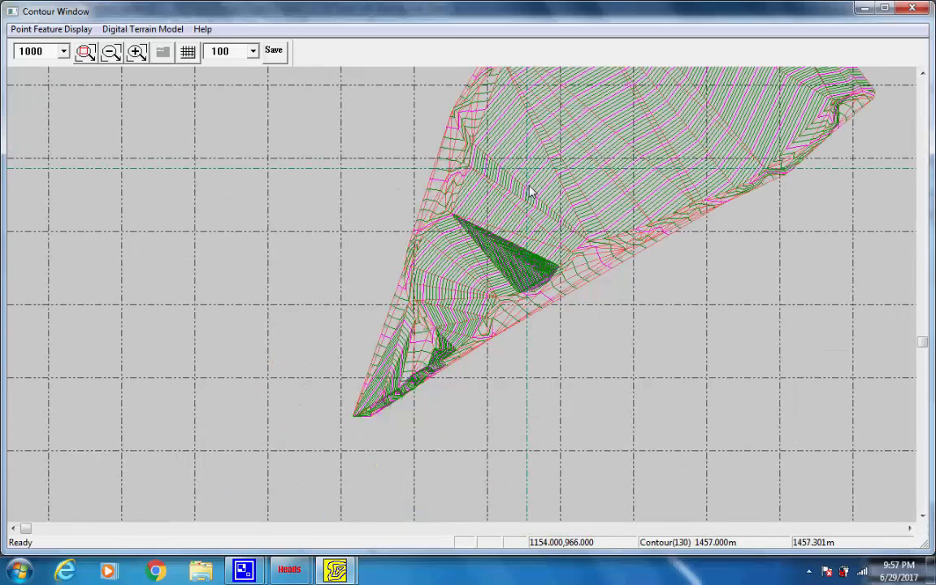
pyautogui.moveTo(619, 138); pyautogui.dragTo(489, 286)
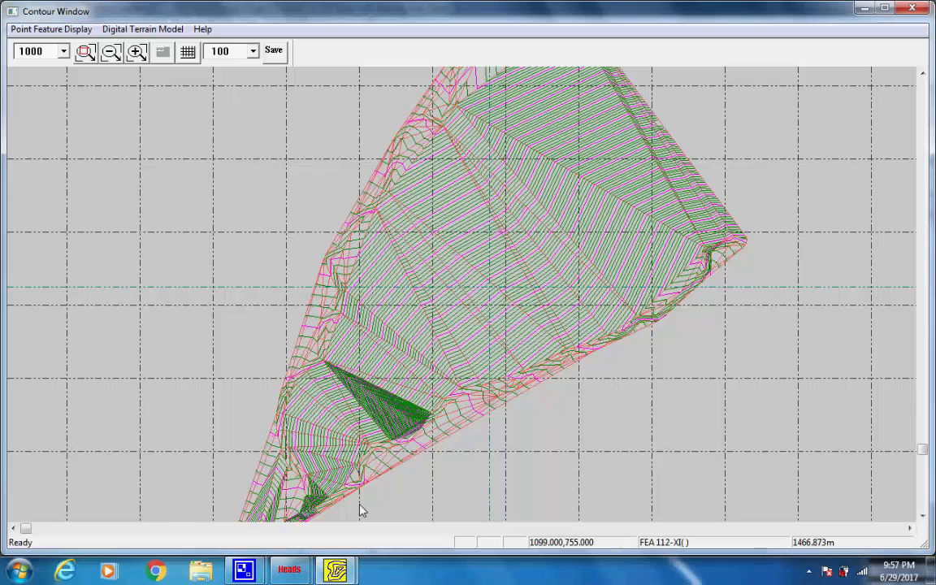
# Return to the main drawing and draw the contour model
pyautogui.moveTo(334, 569)
pyautogui.click(319, 510)
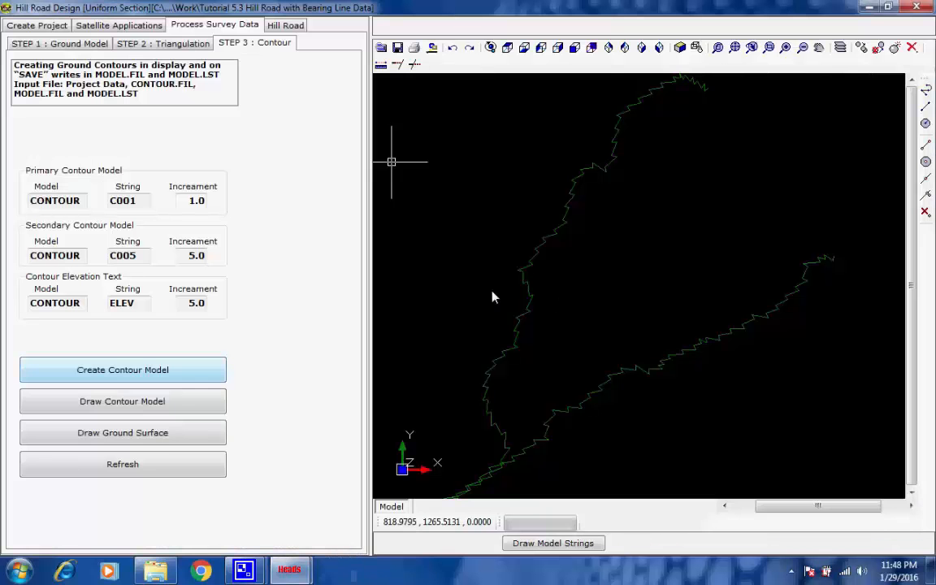
pyautogui.click(175, 404)
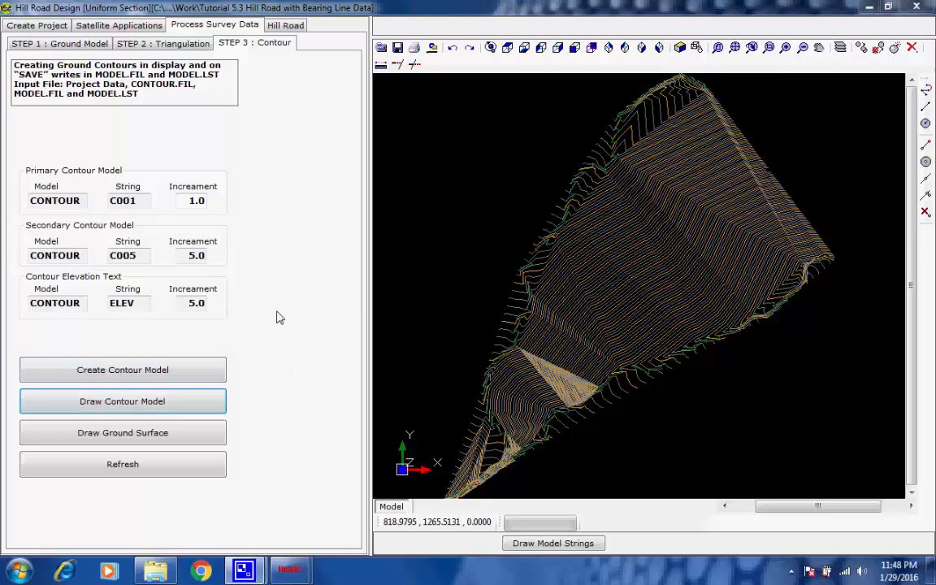
# Open the horizontal alignment design using HALIGN Coordinate Inputs [Traverse IPs]
pyautogui.click(284, 25)
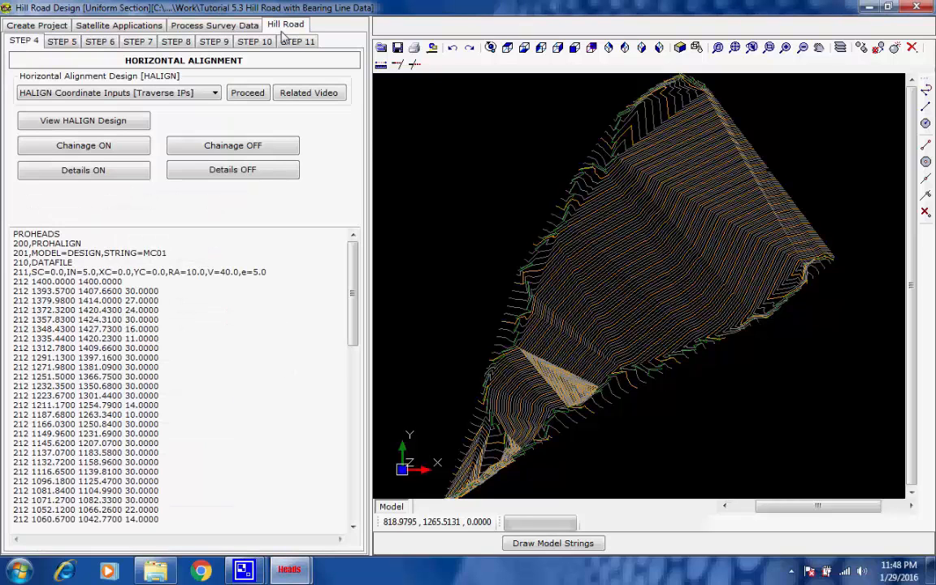
pyautogui.click(215, 93)
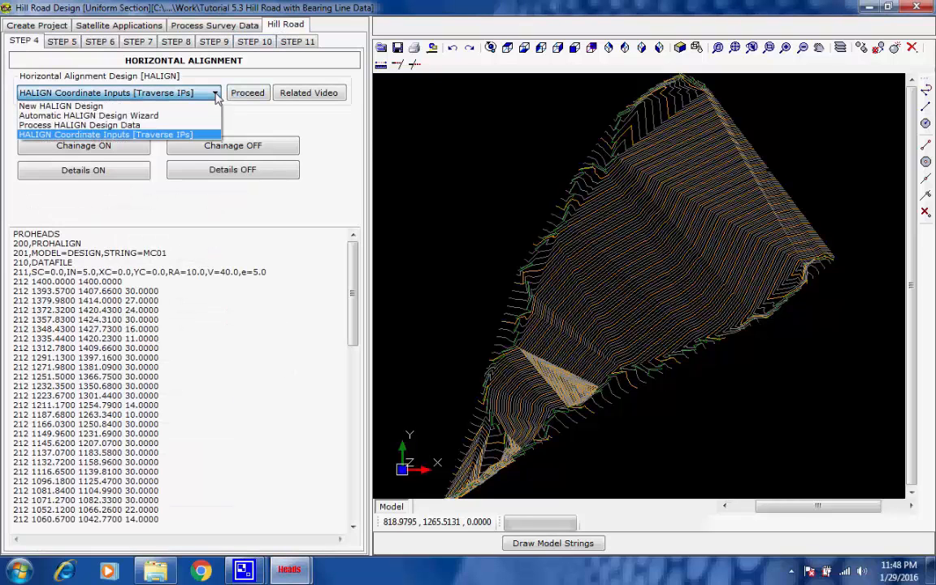
pyautogui.click(202, 136)
pyautogui.click(237, 94)
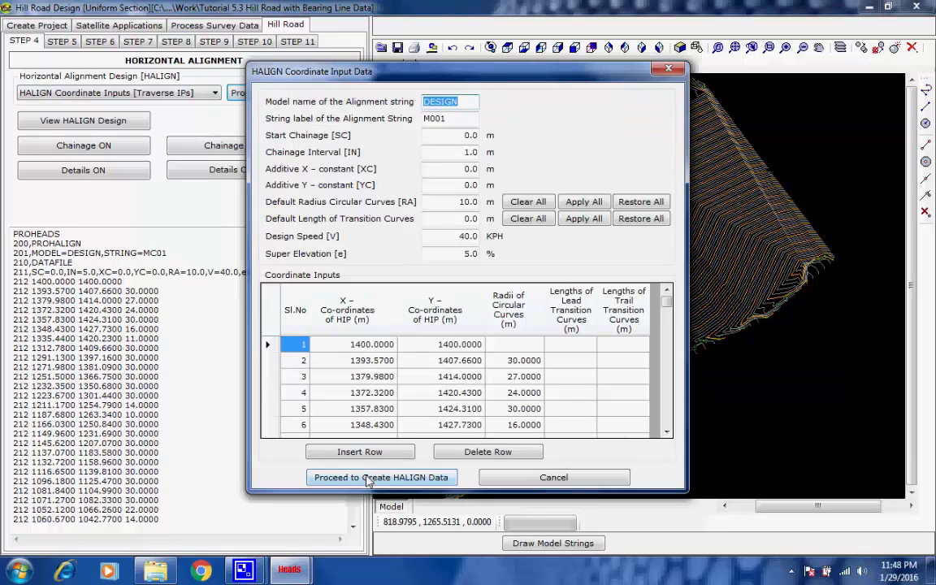
# Create the HALIGN data for model DESIGN, string M001, from the coordinate inputs and finish processing
pyautogui.click(373, 482)
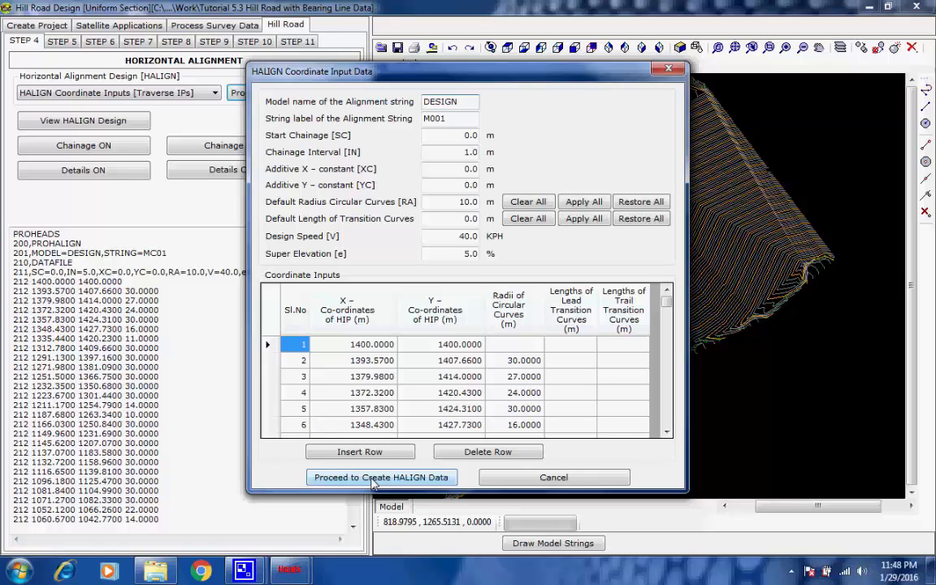
pyautogui.click(374, 480)
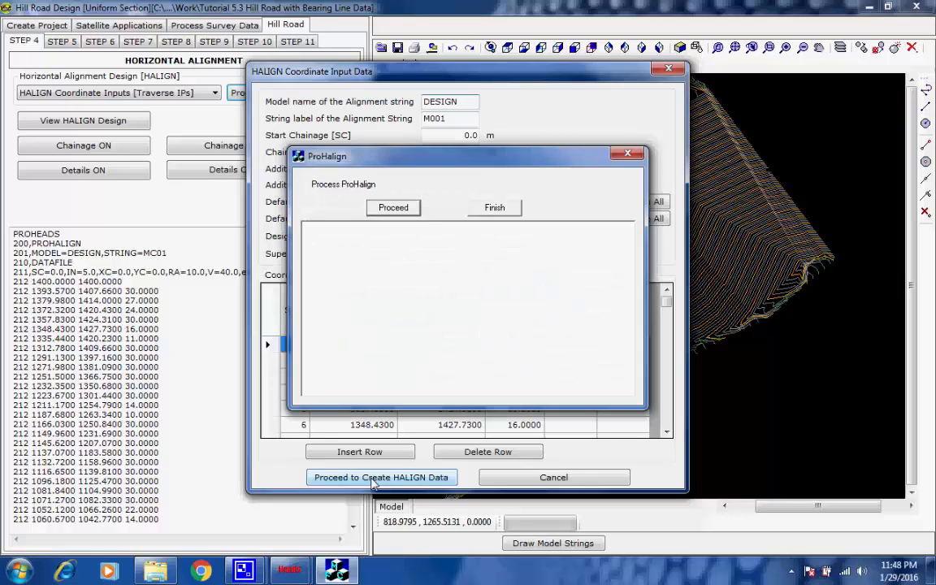
pyautogui.click(394, 208)
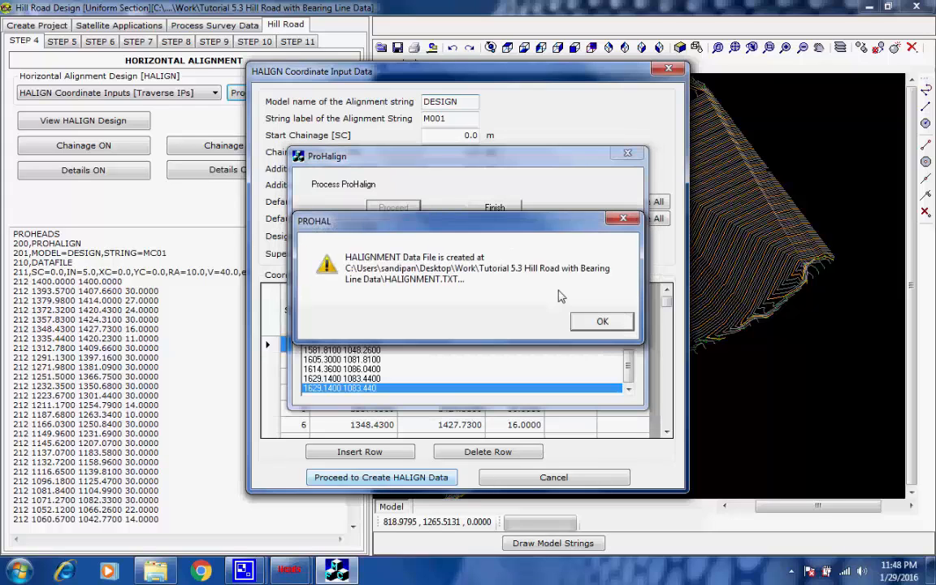
pyautogui.click(600, 320)
pyautogui.click(510, 208)
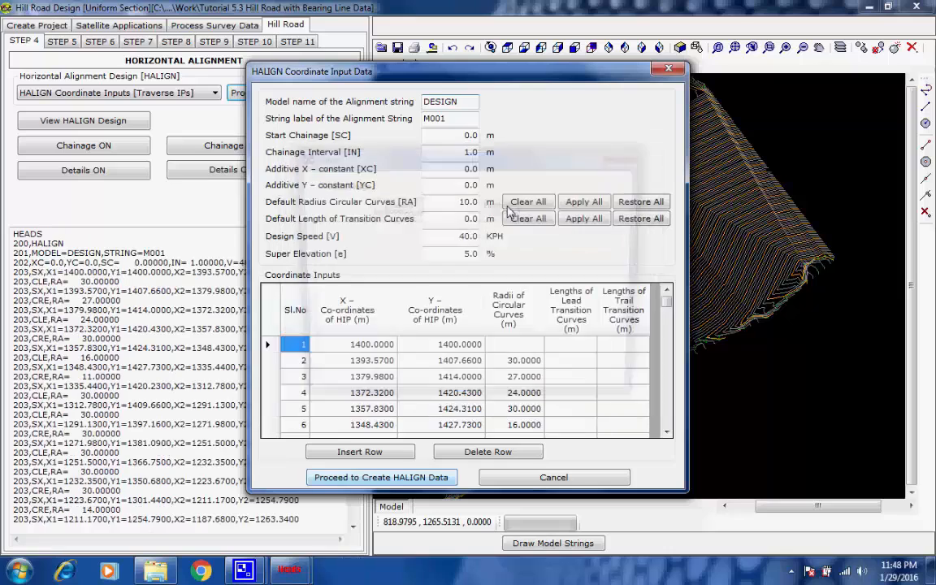
pyautogui.click(411, 206)
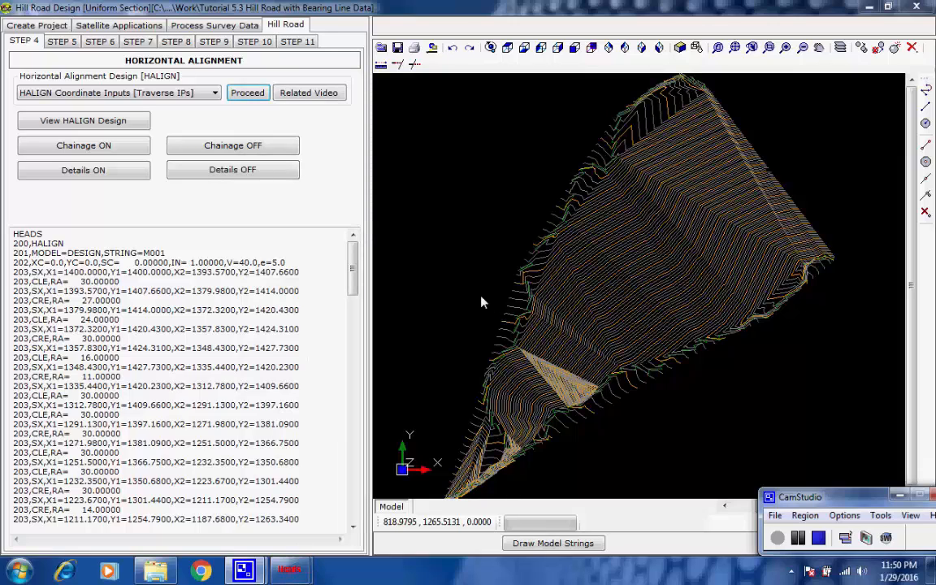
# Display the HALIGN design alignment in the drawing
pyautogui.click(131, 120)
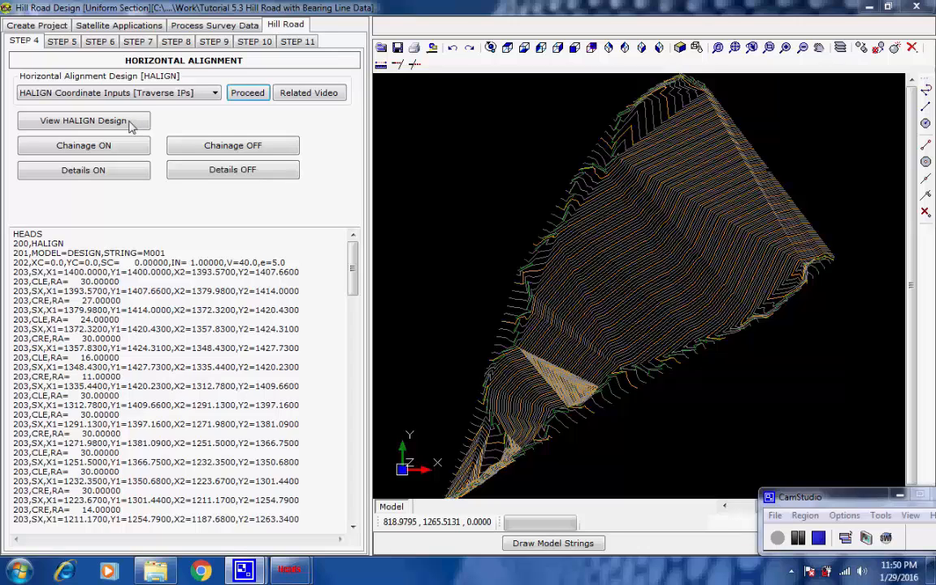
pyautogui.click(132, 126)
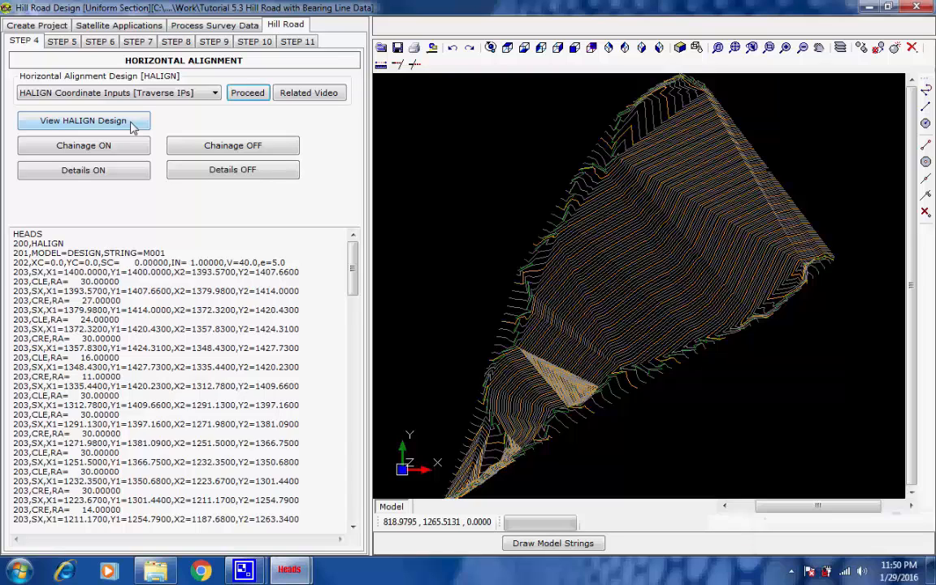
pyautogui.click(132, 126)
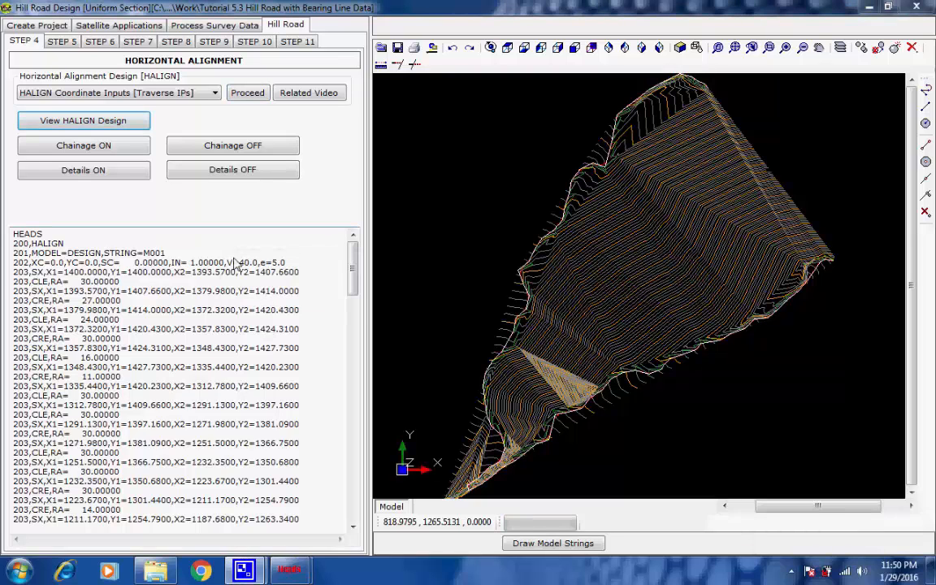
# Turn on chainage labels for the DESIGN alignment string M001 at 25 interval
pyautogui.click(108, 138)
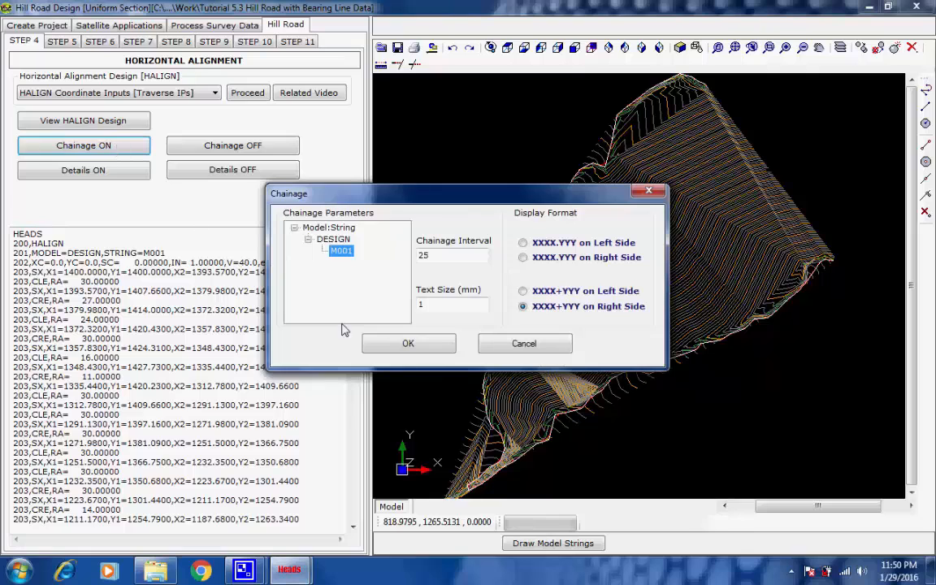
pyautogui.click(408, 343)
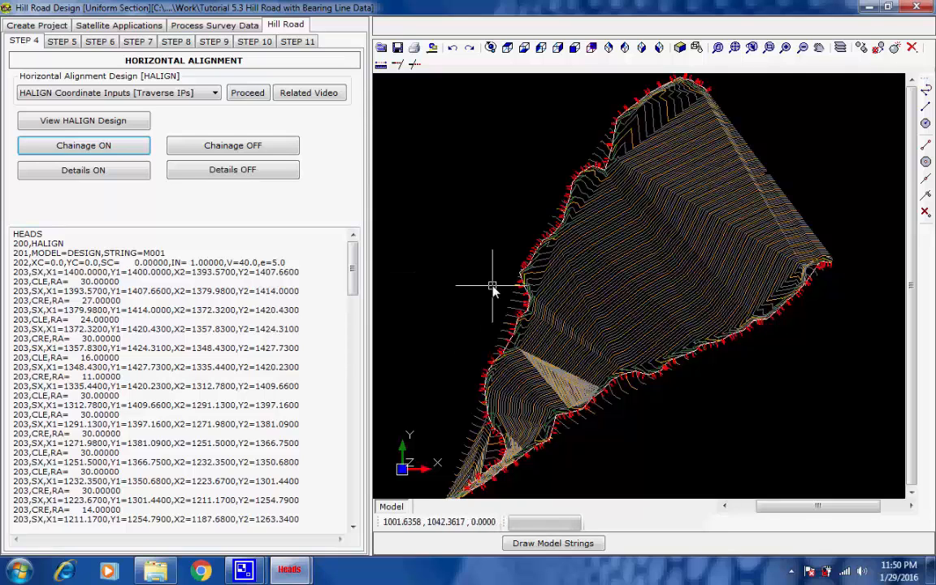
pyautogui.scroll(4, 497, 281)
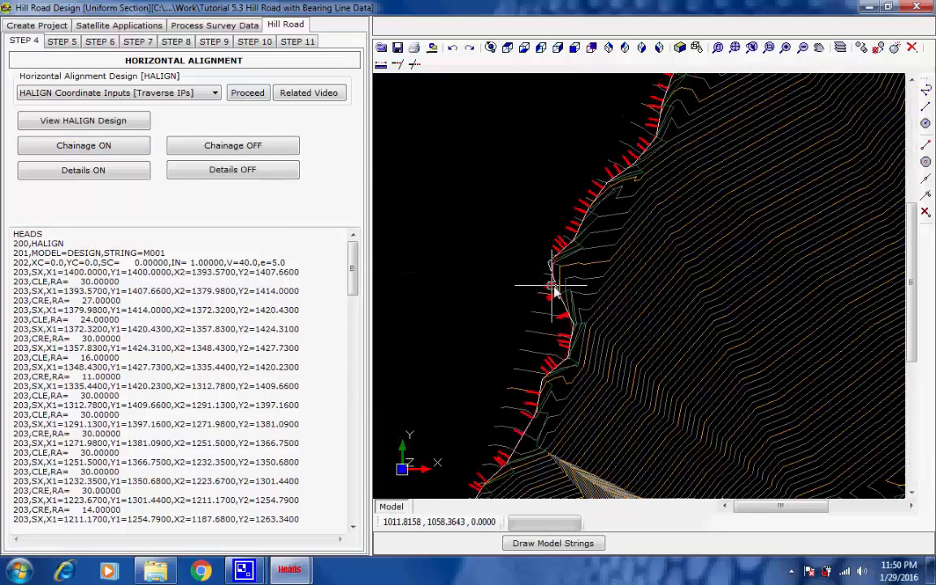
pyautogui.scroll(6, 553, 287)
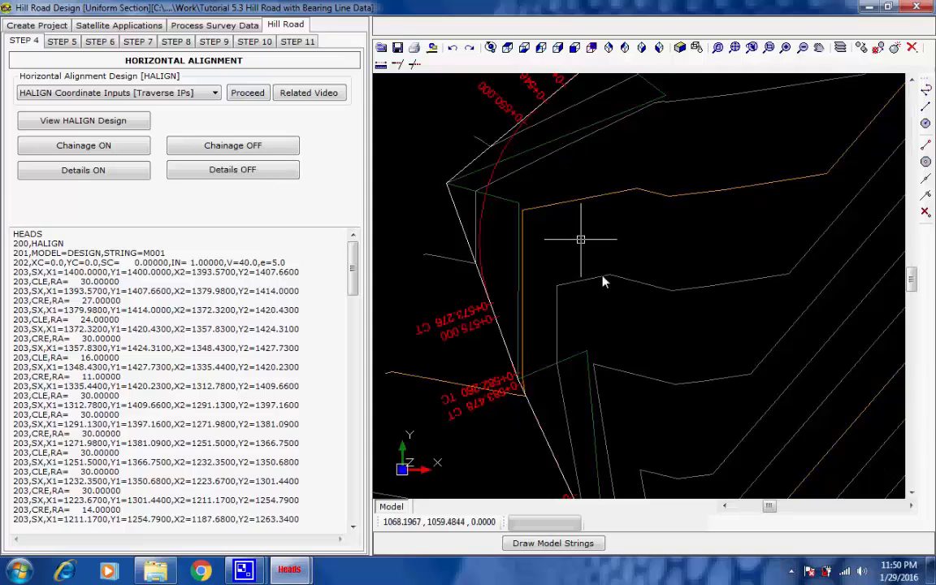
pyautogui.moveTo(602, 276); pyautogui.dragTo(626, 314, button='middle')
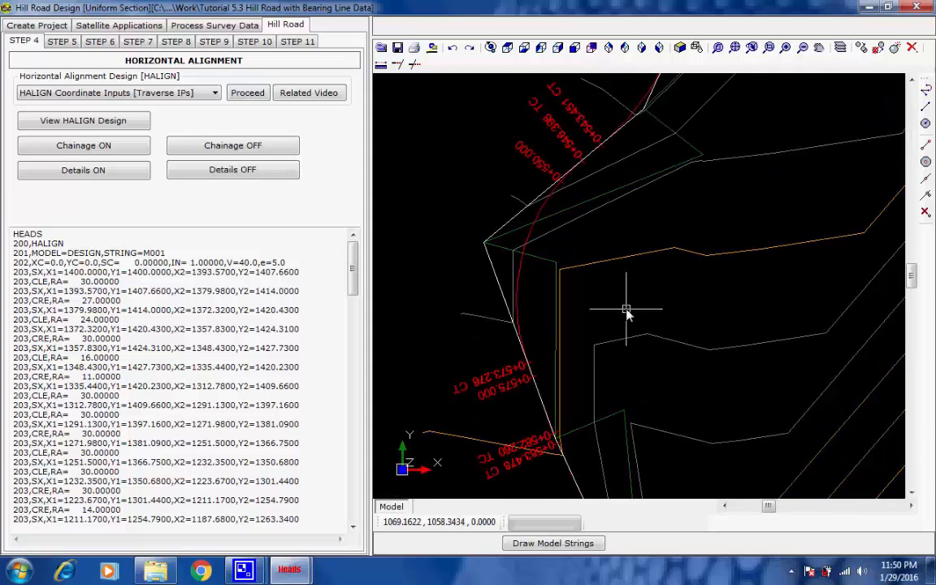
# Turn on all alignment details for string M001 and zoom in on the IP detail labels
pyautogui.click(103, 172)
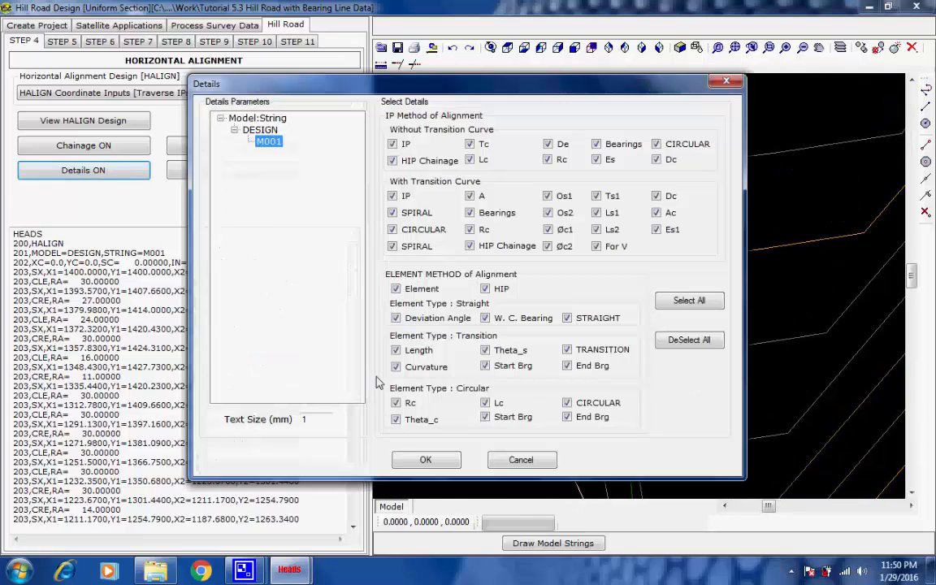
pyautogui.click(424, 461)
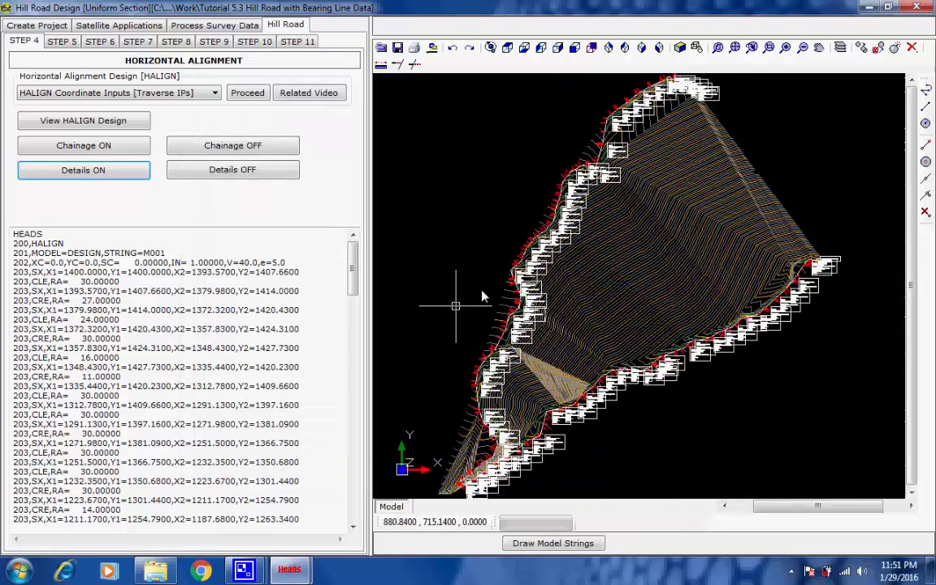
pyautogui.scroll(3, 499, 276)
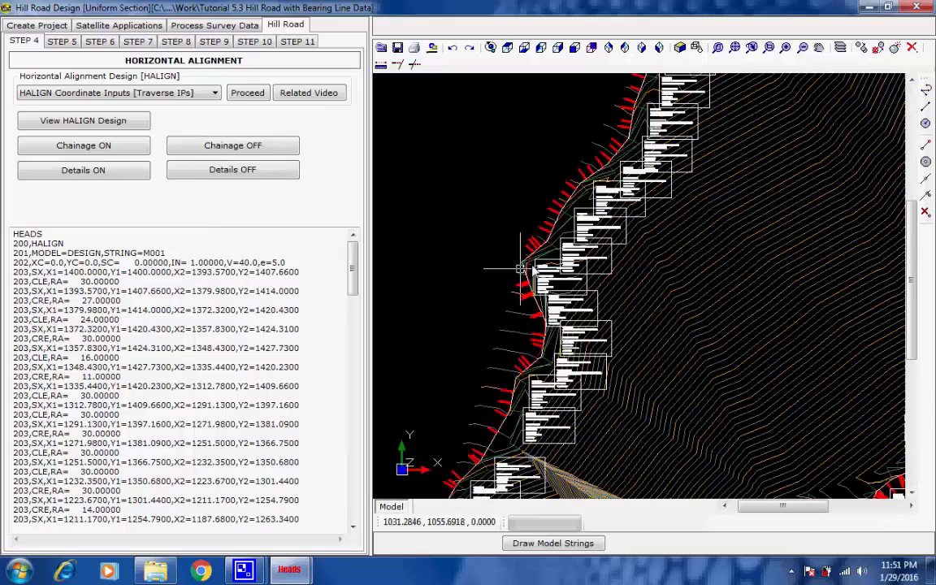
pyautogui.scroll(6, 520, 268)
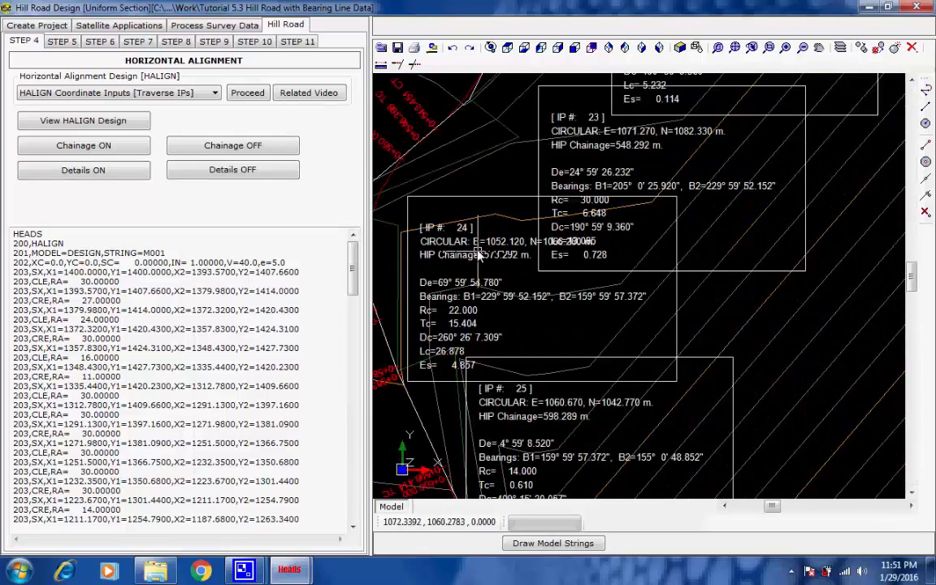
pyautogui.moveTo(479, 248); pyautogui.dragTo(644, 260, button='middle')
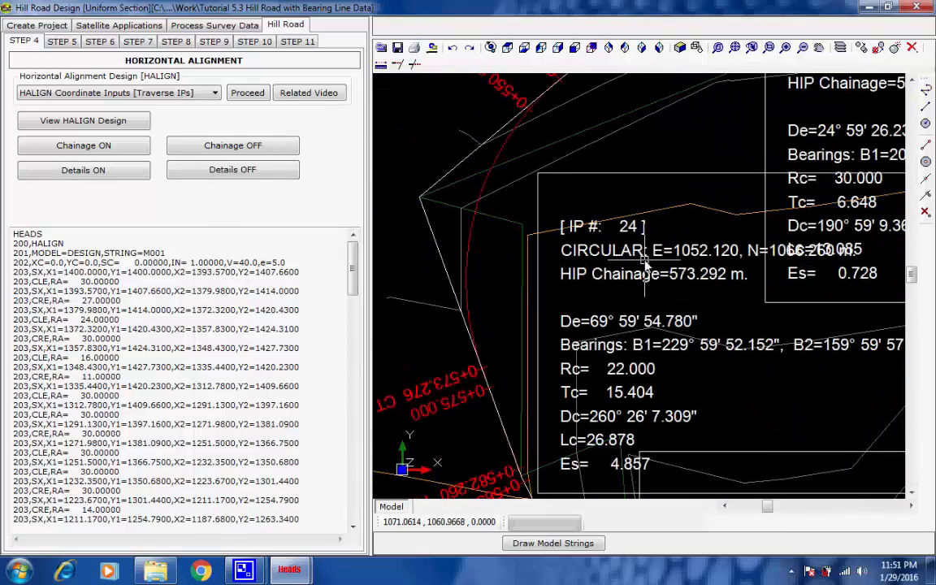
# Turn off the alignment details in the drawing
pyautogui.scroll(-3, 644, 260)
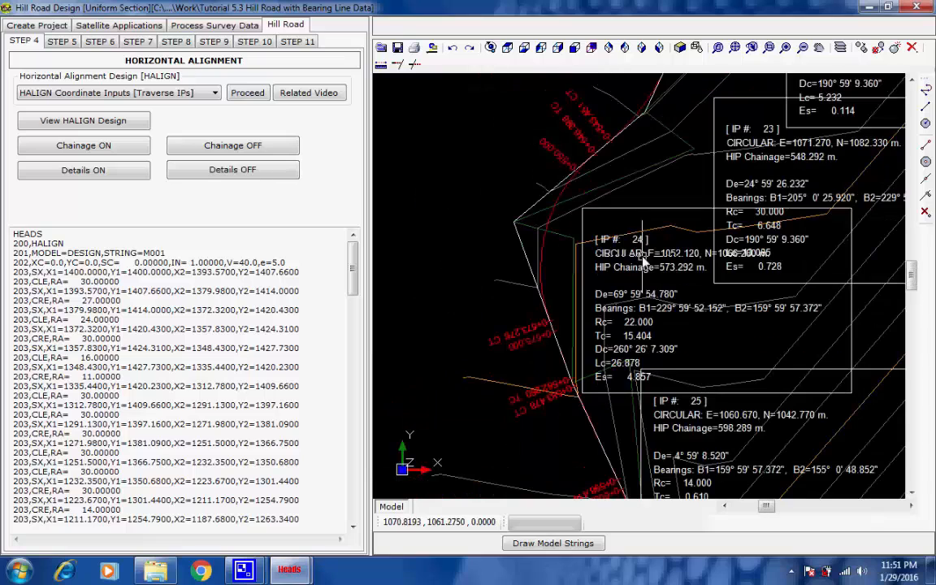
pyautogui.click(207, 172)
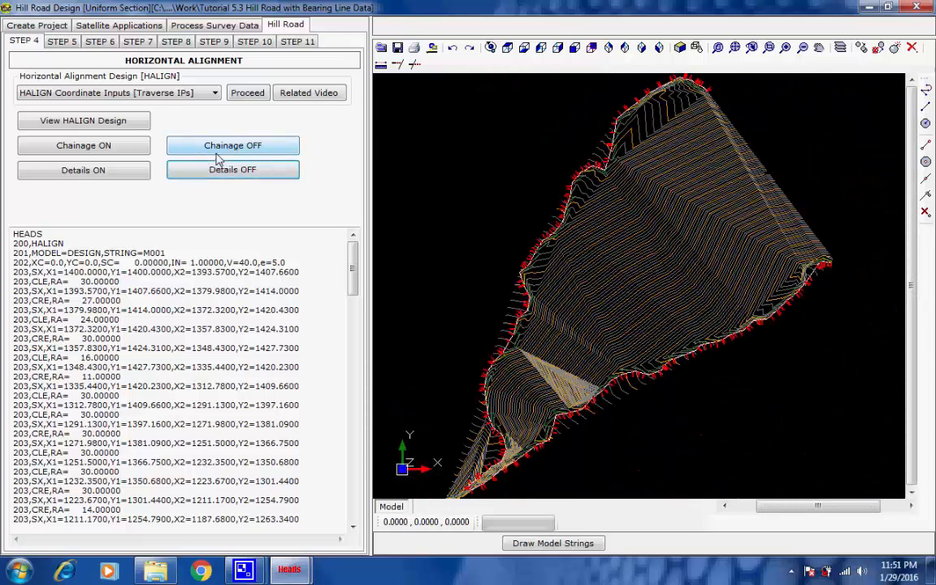
# Create the ground long section for the DESIGN alignment in the vertical profile step
pyautogui.click(63, 42)
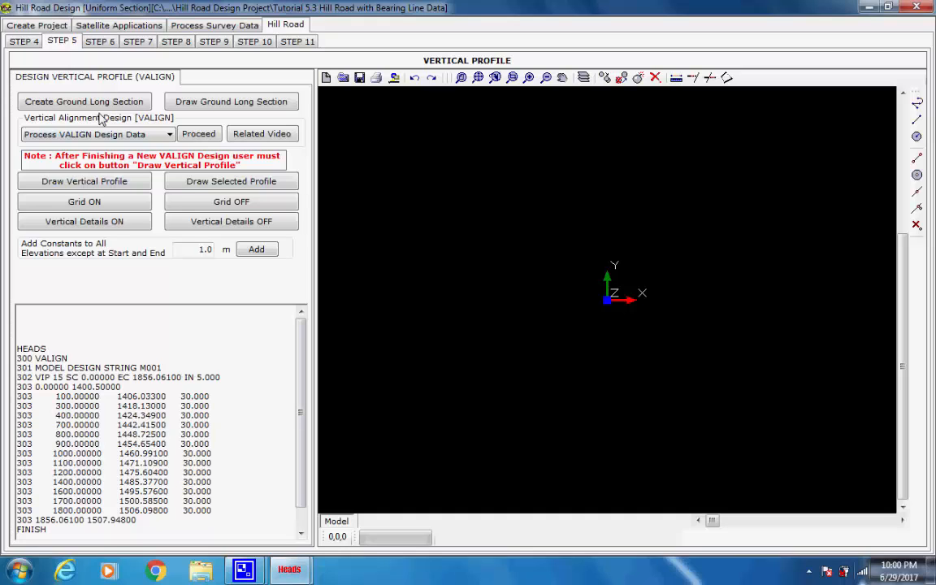
pyautogui.click(96, 105)
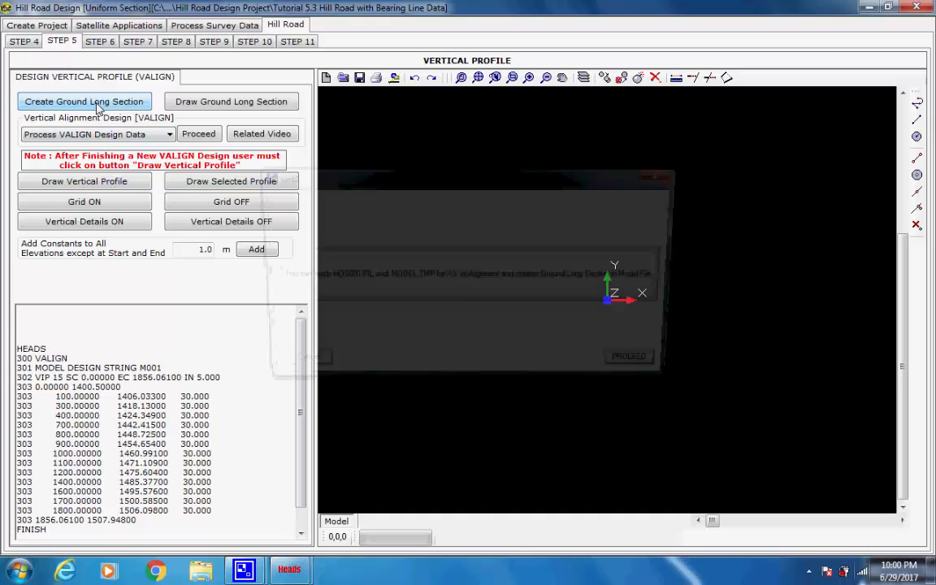
pyautogui.click(638, 368)
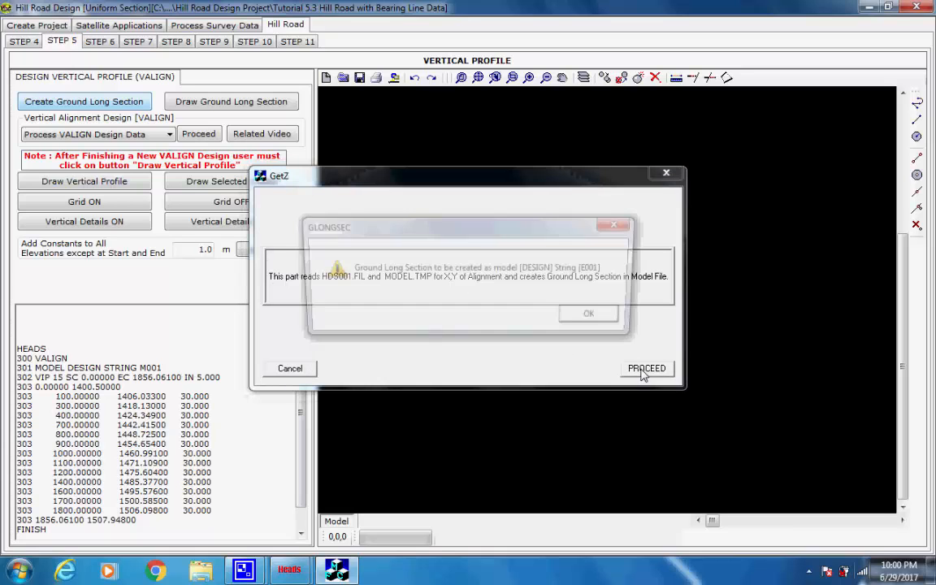
pyautogui.click(596, 316)
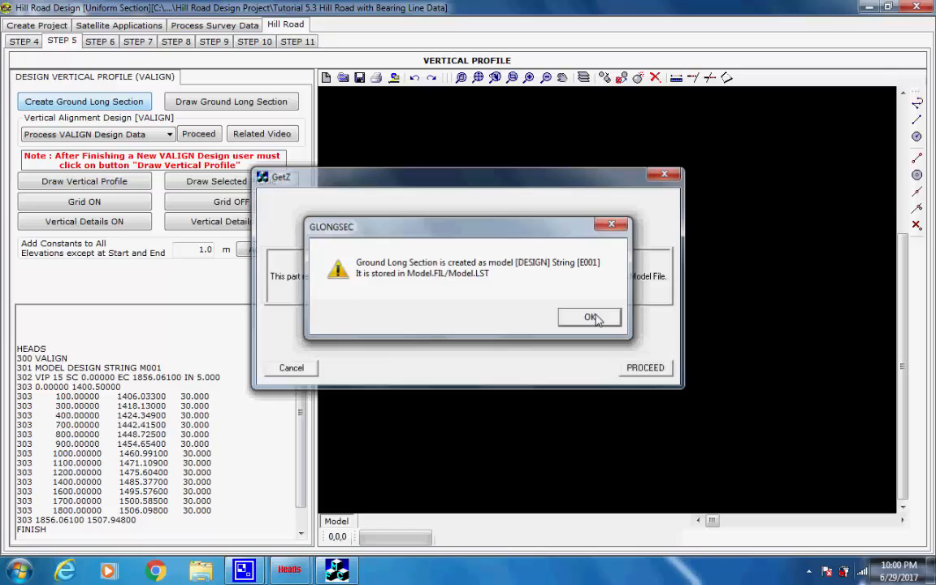
pyautogui.click(593, 317)
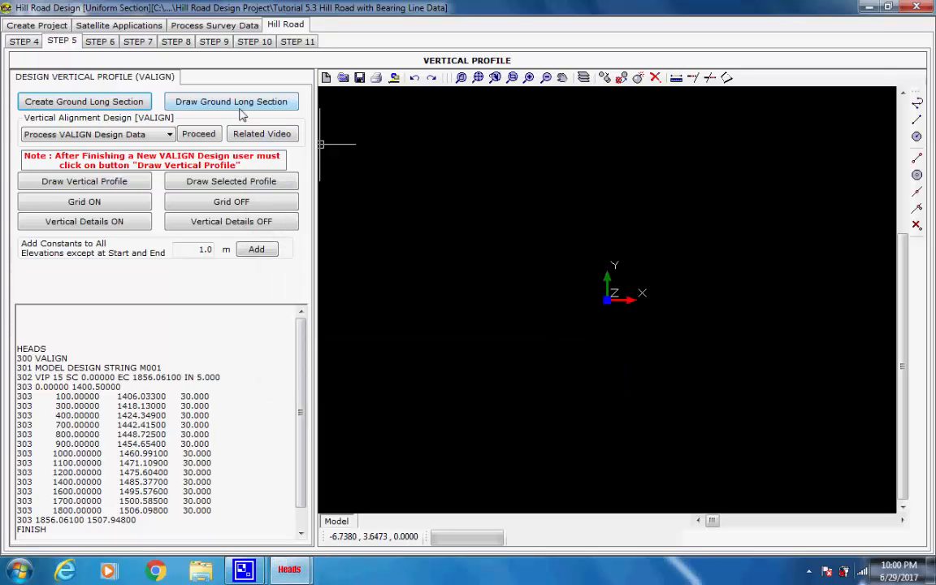
# Draw the ground long section and turn on its grid with 50 chainage interval and 5 level interval
pyautogui.click(216, 99)
pyautogui.click(476, 229)
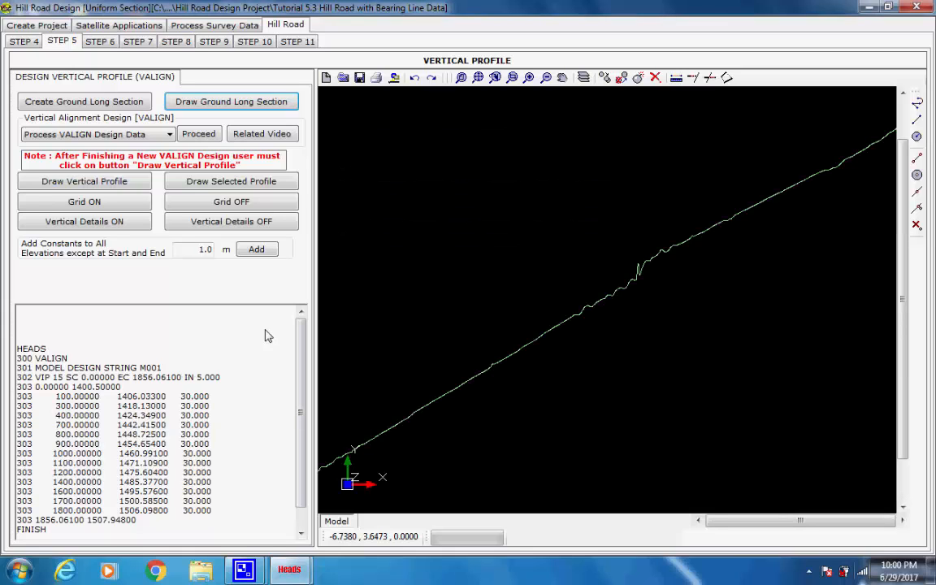
pyautogui.click(96, 200)
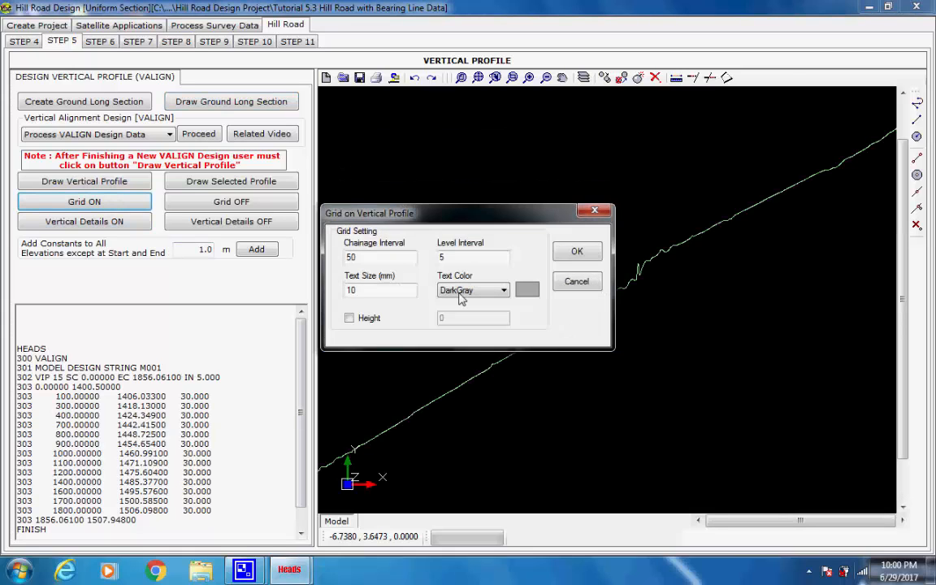
pyautogui.click(575, 254)
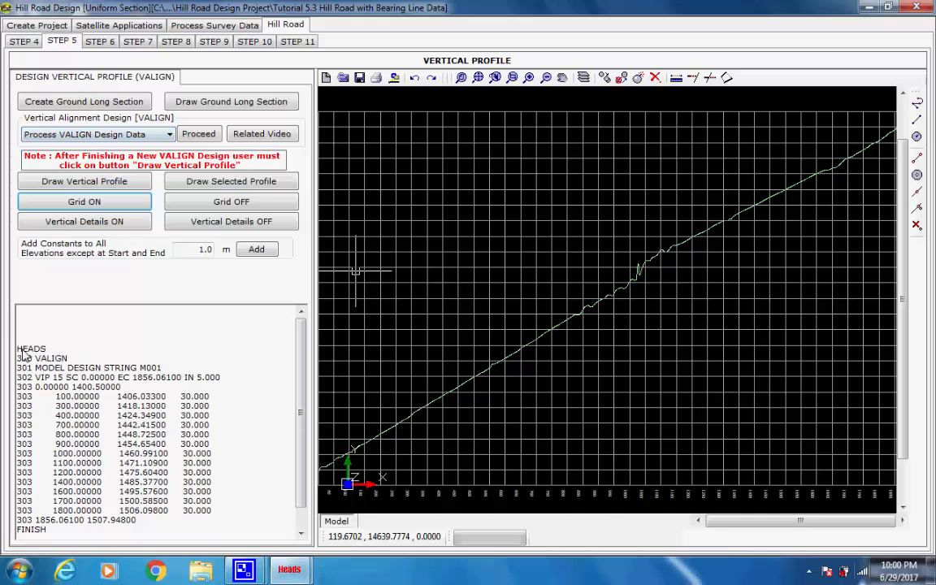
# Process the VALIGN design data for model DESIGN string M001 and finish processing
pyautogui.moveTo(17, 348); pyautogui.dragTo(228, 546)
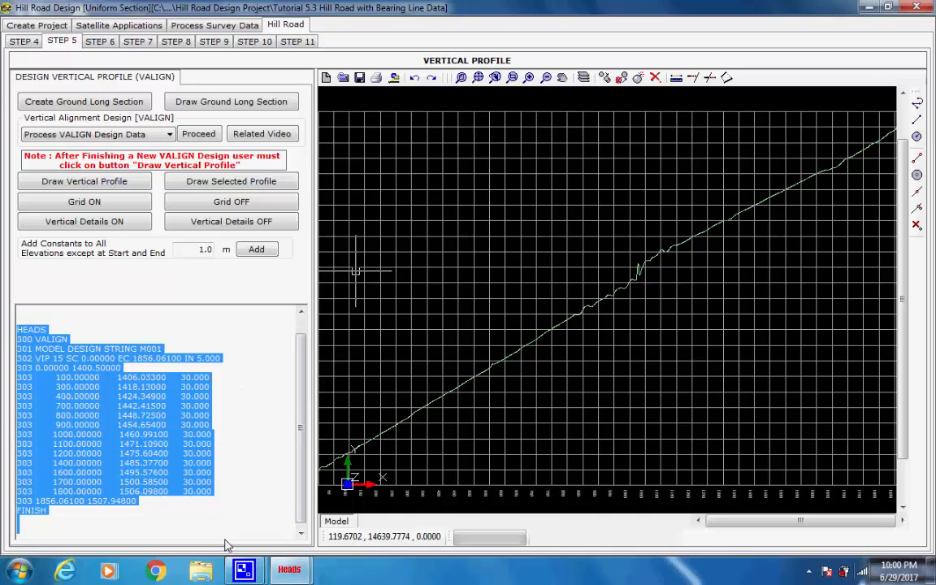
pyautogui.click(258, 361)
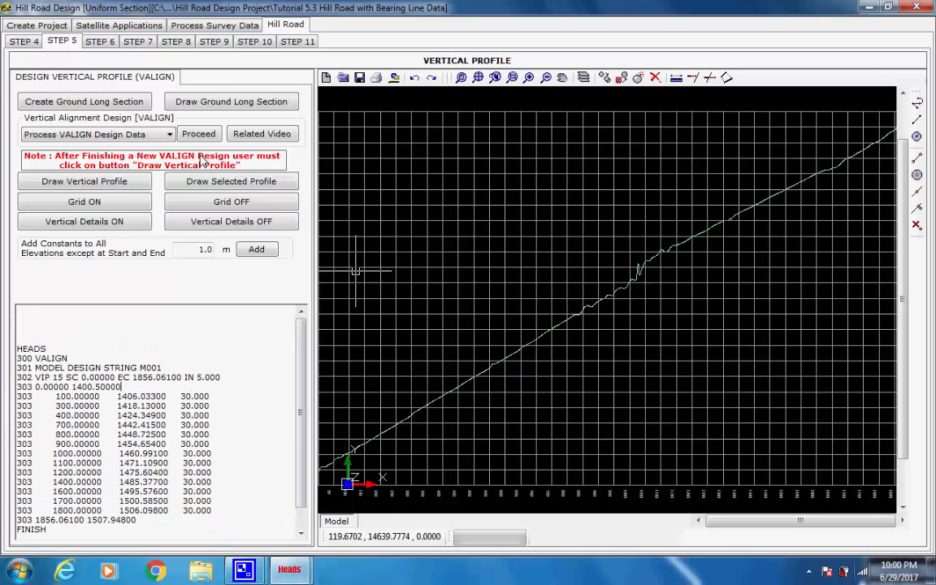
pyautogui.click(182, 133)
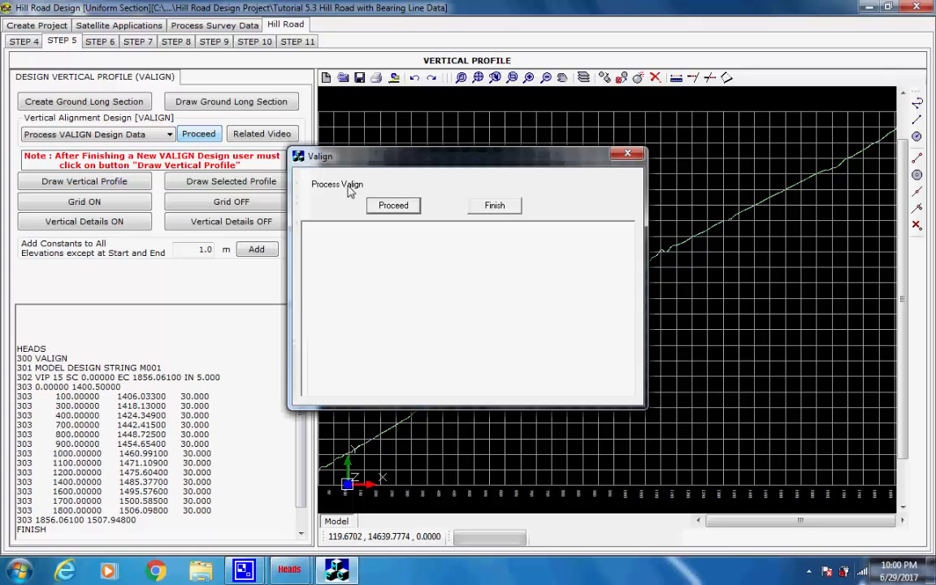
pyautogui.click(392, 206)
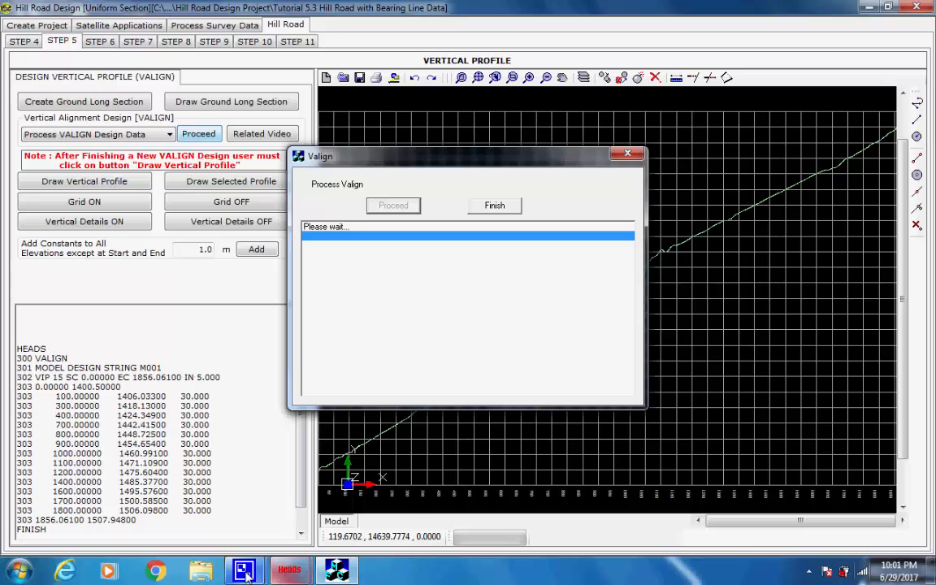
pyautogui.moveTo(244, 572)
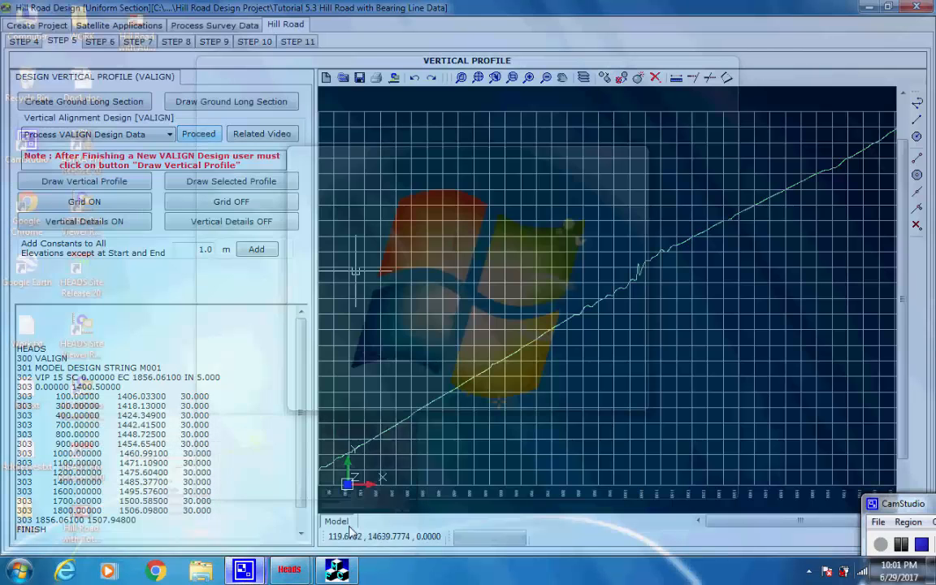
pyautogui.click(235, 507)
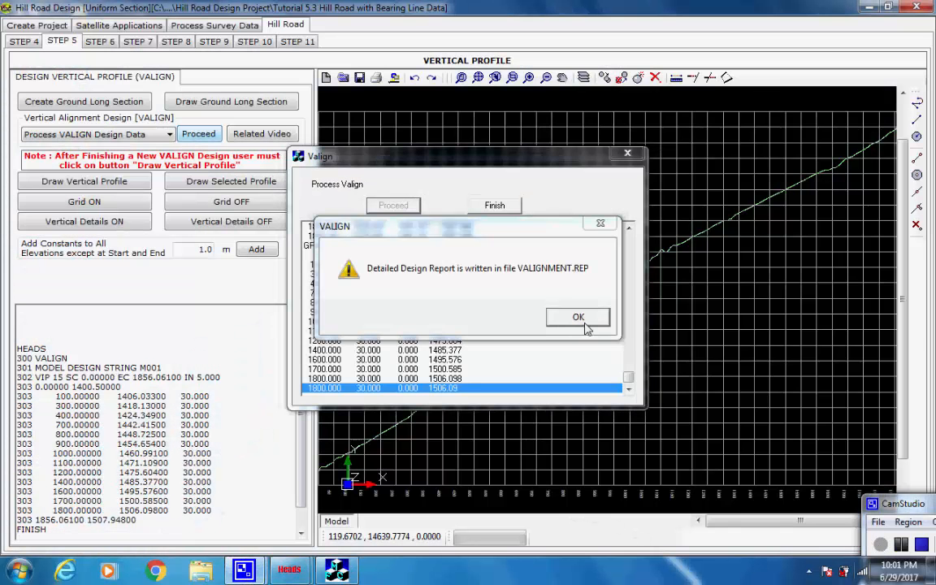
pyautogui.click(579, 318)
pyautogui.click(491, 204)
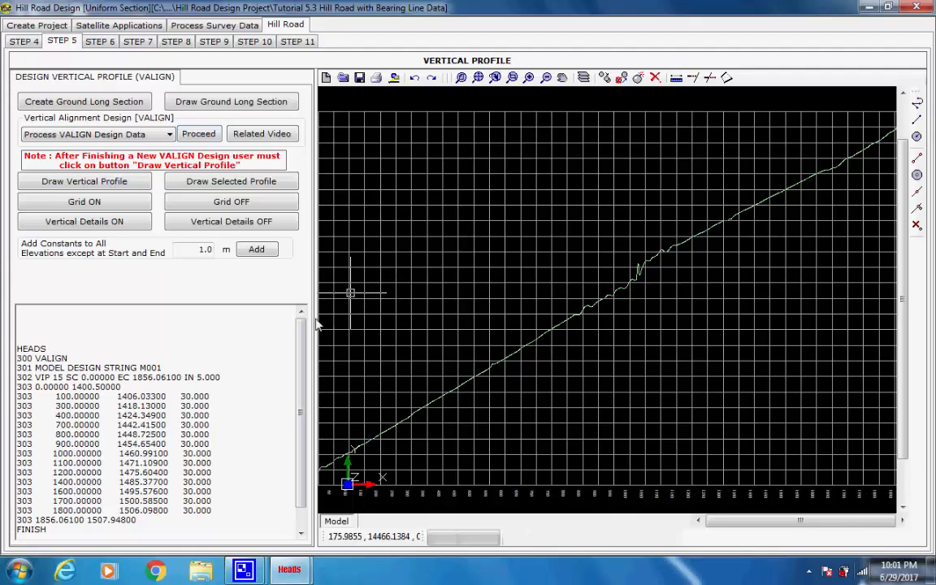
# Draw the vertical profile at X scale 1 and Y scale 10 and turn on vertical details
pyautogui.click(134, 185)
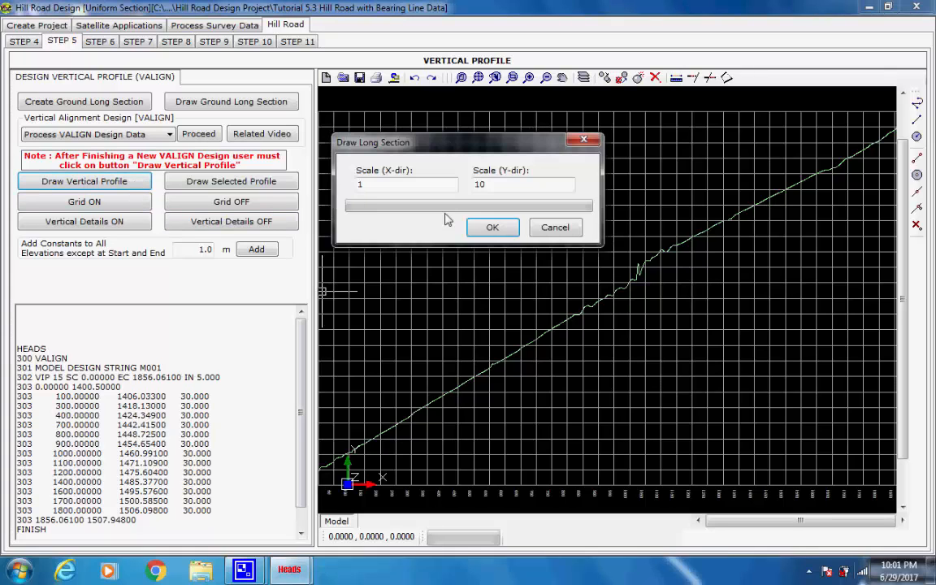
pyautogui.click(492, 226)
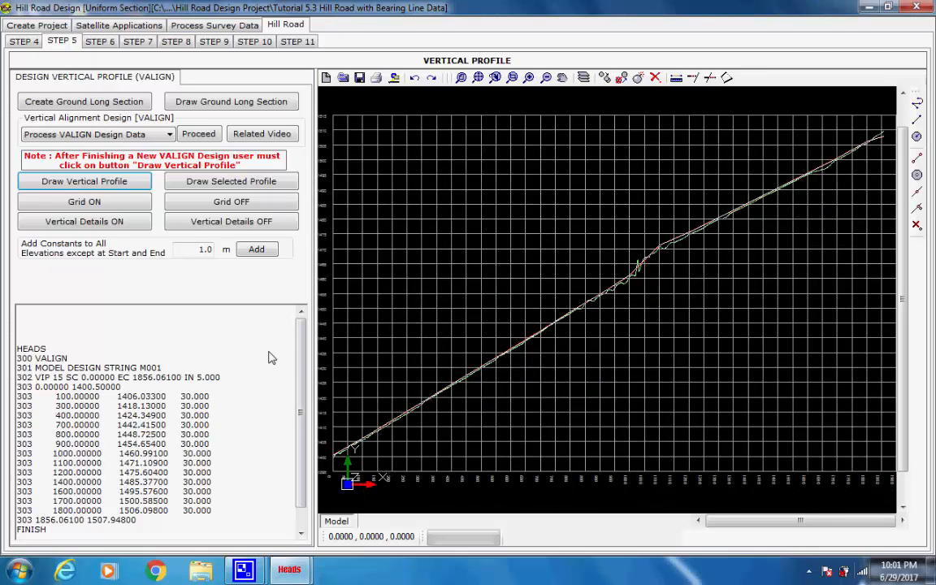
pyautogui.click(129, 226)
pyautogui.click(244, 459)
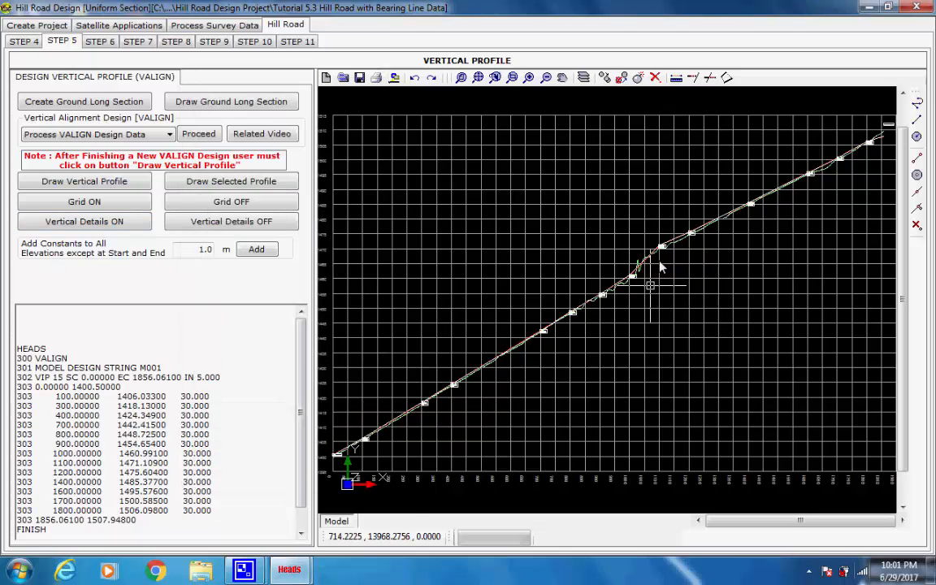
# Zoom in to examine a VIP detail label on the vertical profile, then zoom back to the full extent
pyautogui.scroll(3, 660, 267)
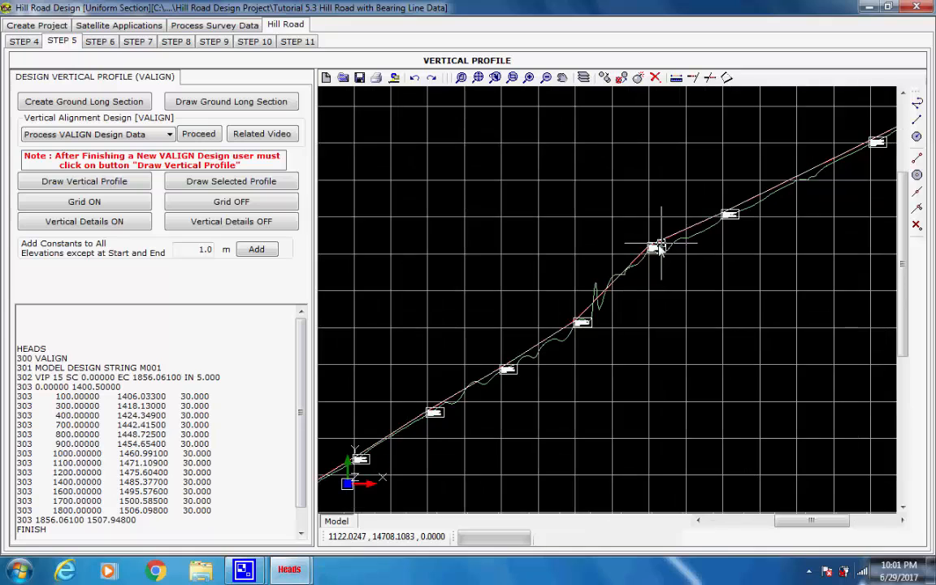
pyautogui.scroll(3, 671, 241)
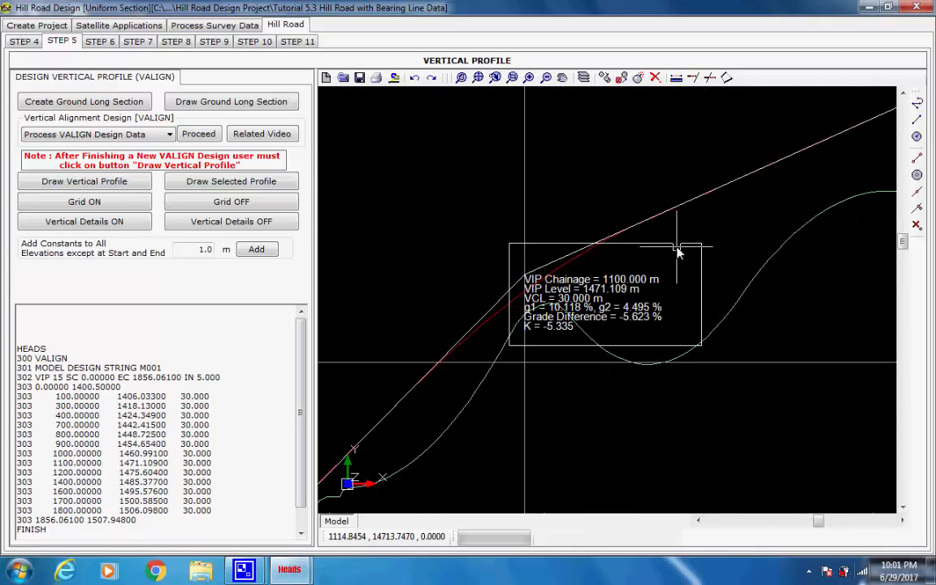
pyautogui.scroll(2, 676, 246)
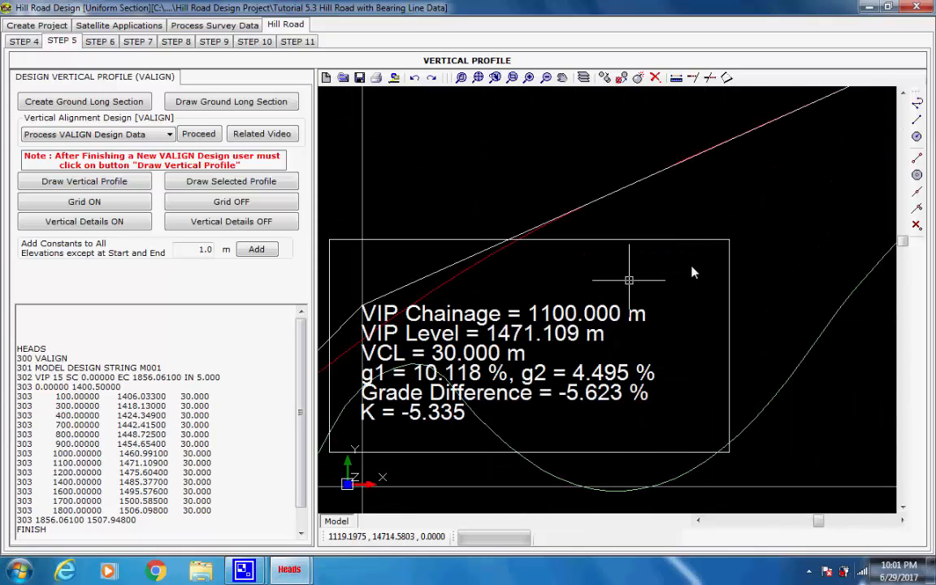
pyautogui.moveTo(629, 280); pyautogui.dragTo(719, 247, button='middle')
pyautogui.scroll(-3, 712, 246)
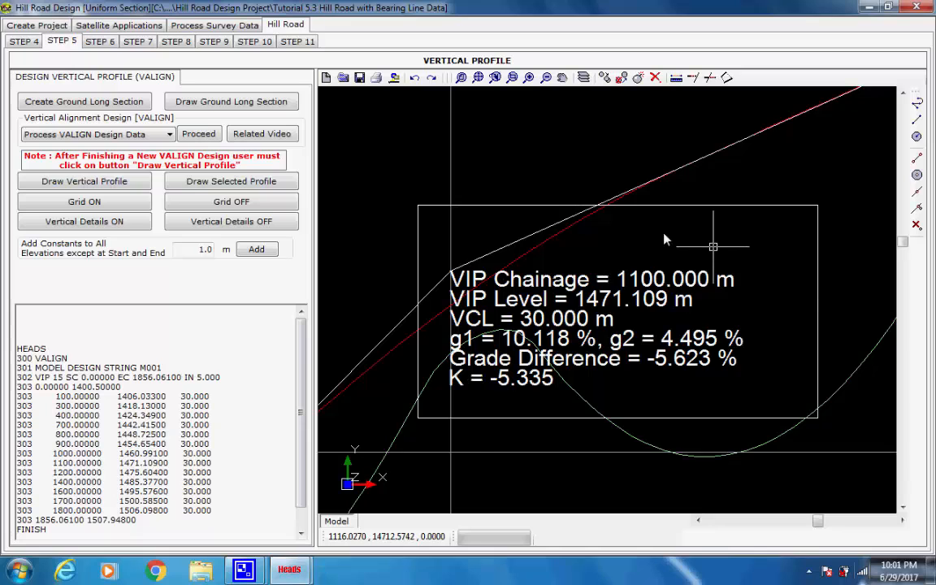
pyautogui.click(478, 77)
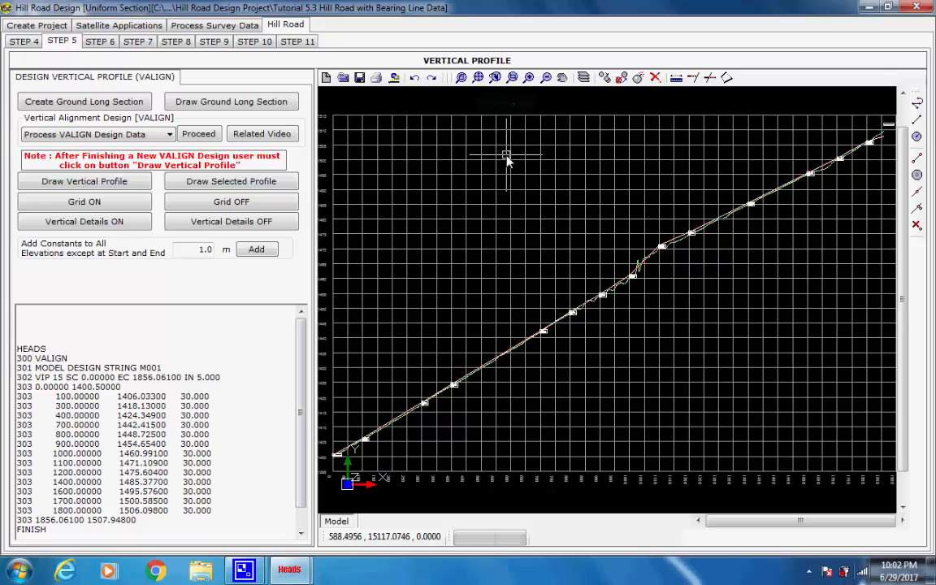
# Review the typical cross section schedule and its TCS07 selection
pyautogui.click(100, 41)
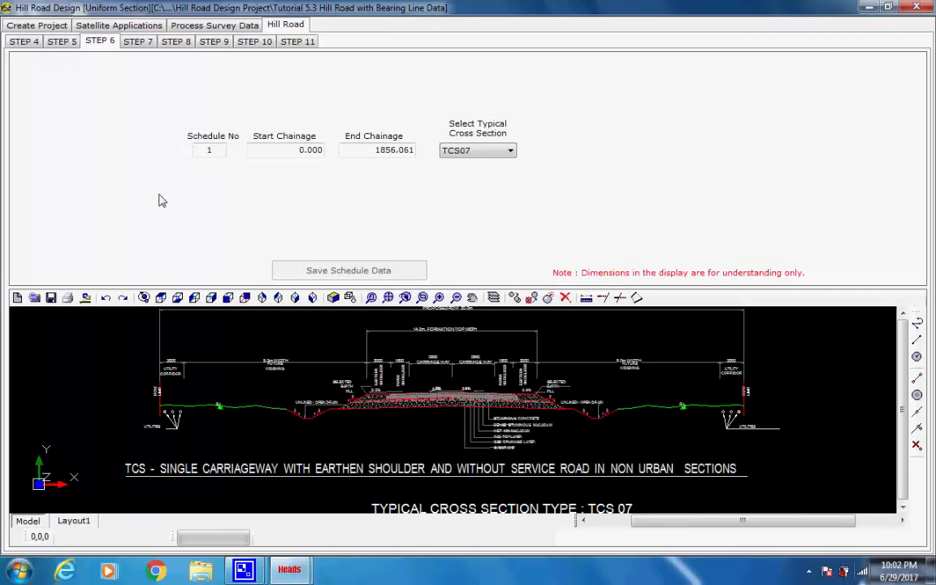
pyautogui.click(511, 156)
pyautogui.click(509, 155)
# Review the cross section definition for median, main carriageway, shoulders, ground elevation and service roads
pyautogui.click(139, 43)
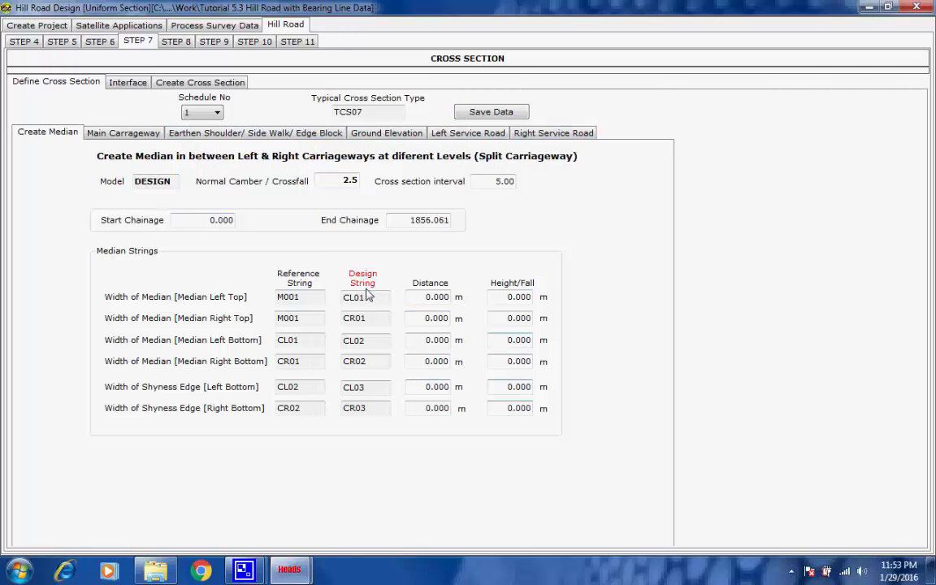
pyautogui.click(124, 134)
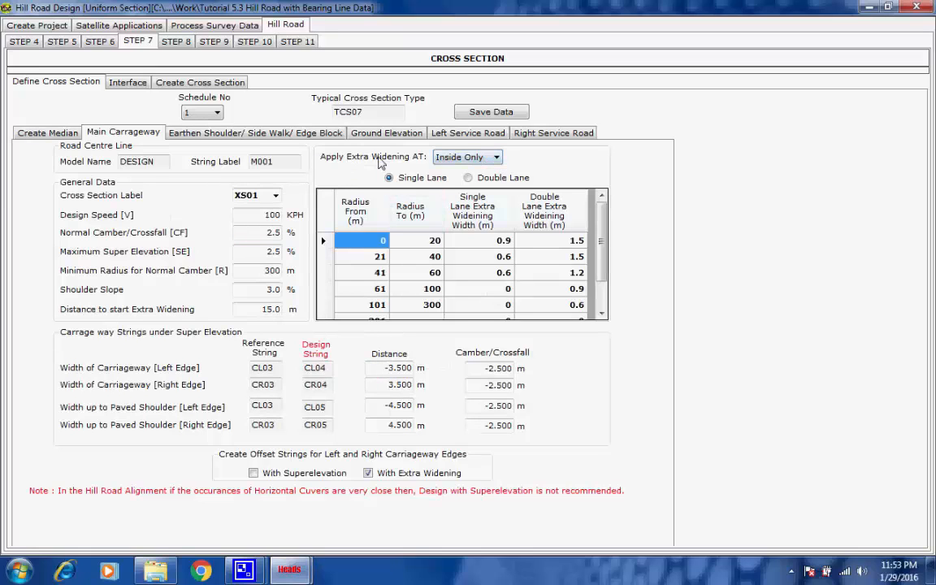
pyautogui.click(496, 158)
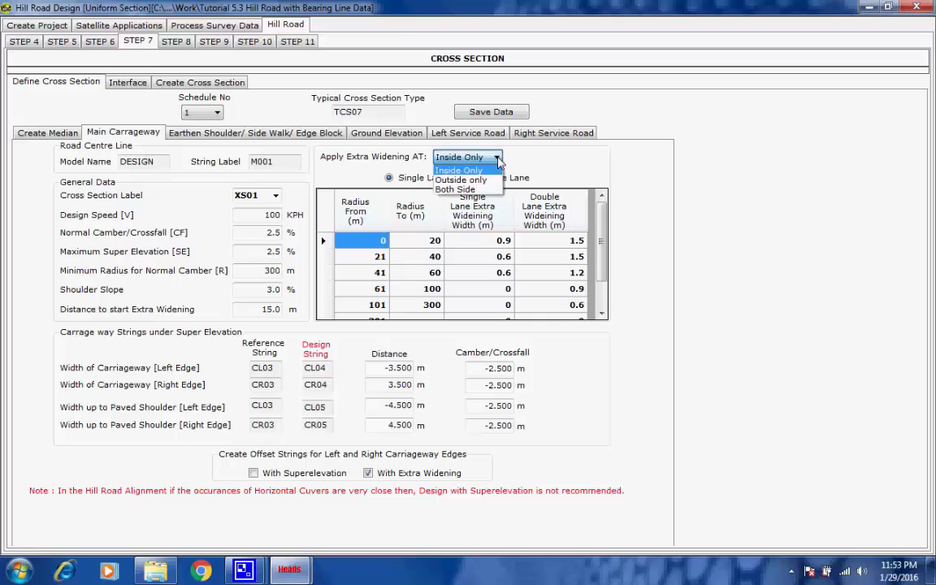
pyautogui.click(498, 159)
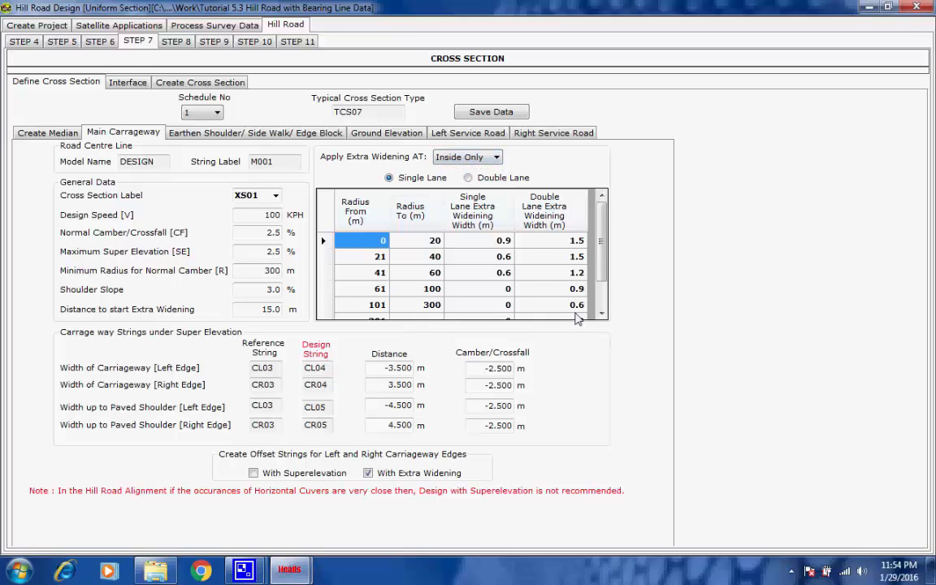
pyautogui.click(211, 134)
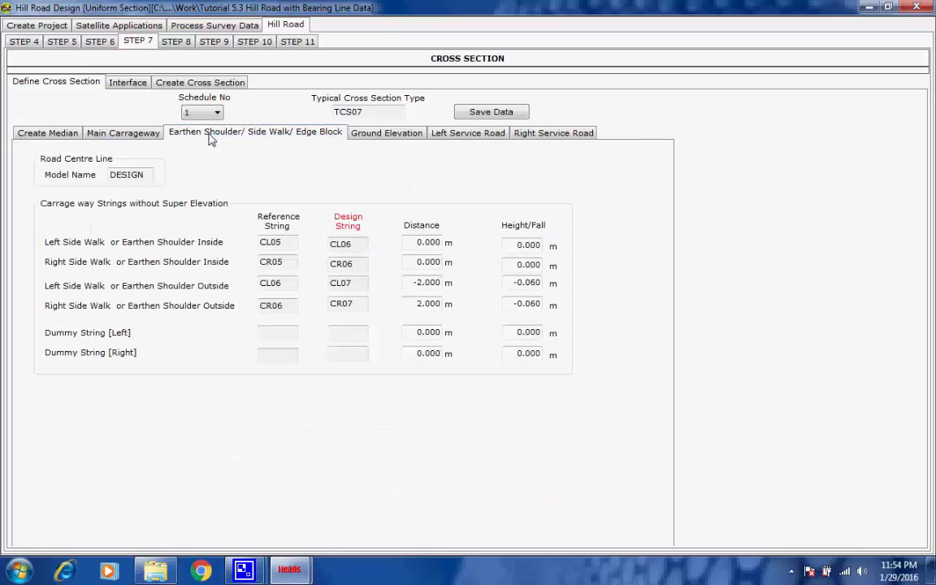
pyautogui.click(360, 136)
pyautogui.click(448, 136)
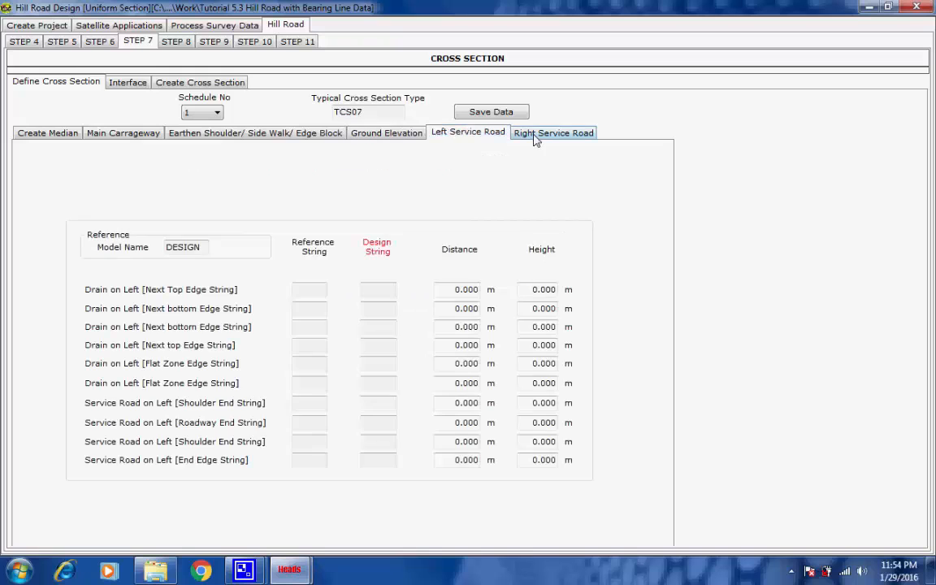
pyautogui.click(538, 134)
pyautogui.click(126, 136)
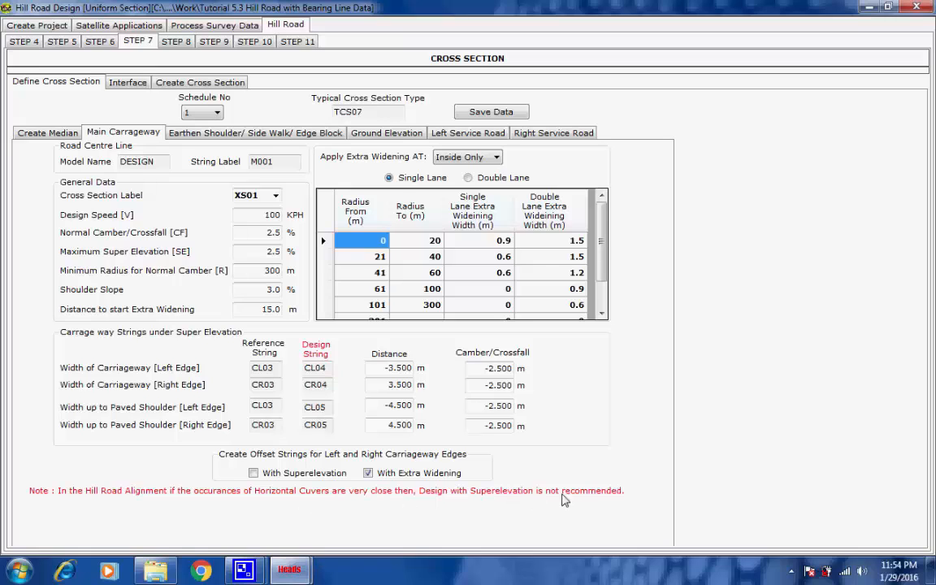
# Review the interface data for the cut and fill slopes
pyautogui.click(121, 85)
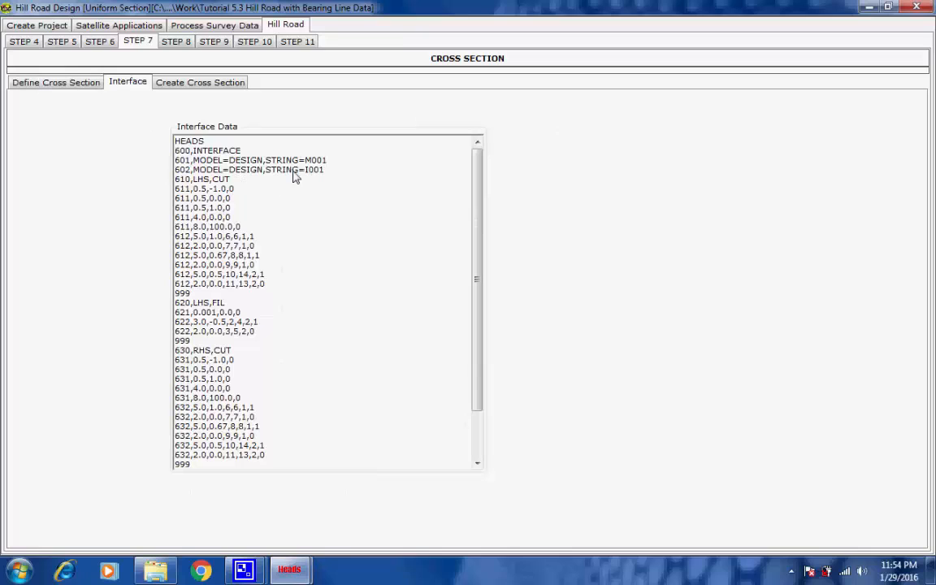
pyautogui.moveTo(328, 171); pyautogui.dragTo(305, 171)
pyautogui.click(337, 174)
# Open cross section data processing and run the first OFFSET (Cross Section Strings) item, drawing its strings in the CAD viewer
pyautogui.click(177, 85)
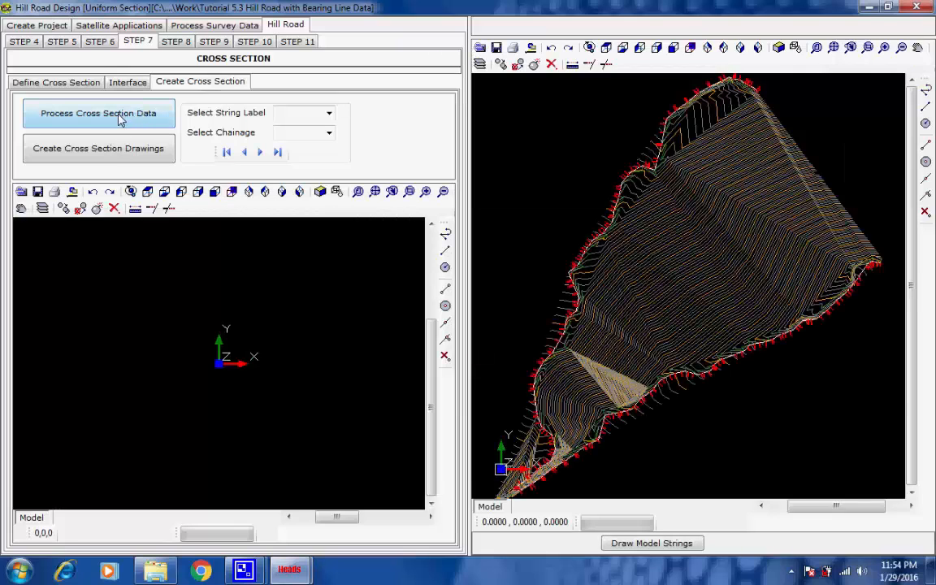
pyautogui.click(120, 119)
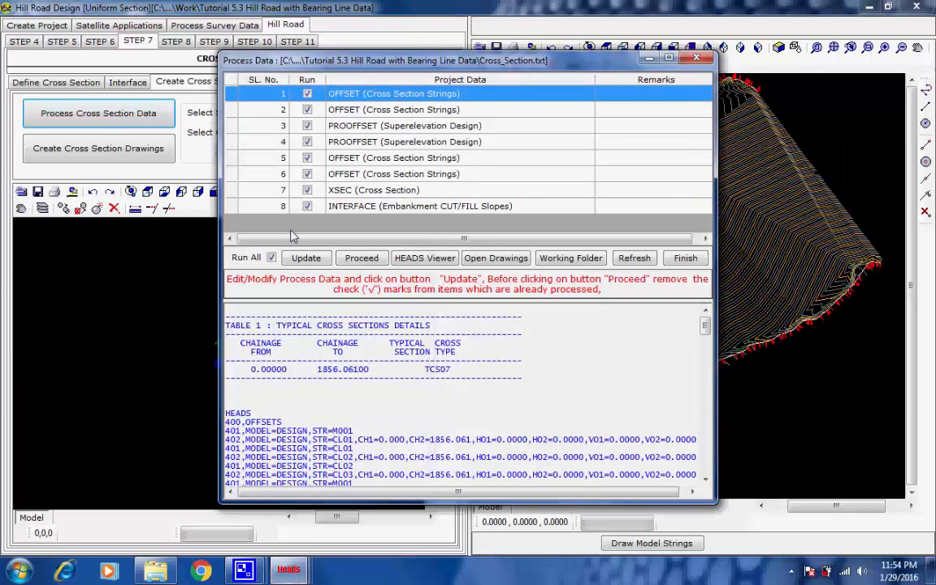
pyautogui.click(355, 258)
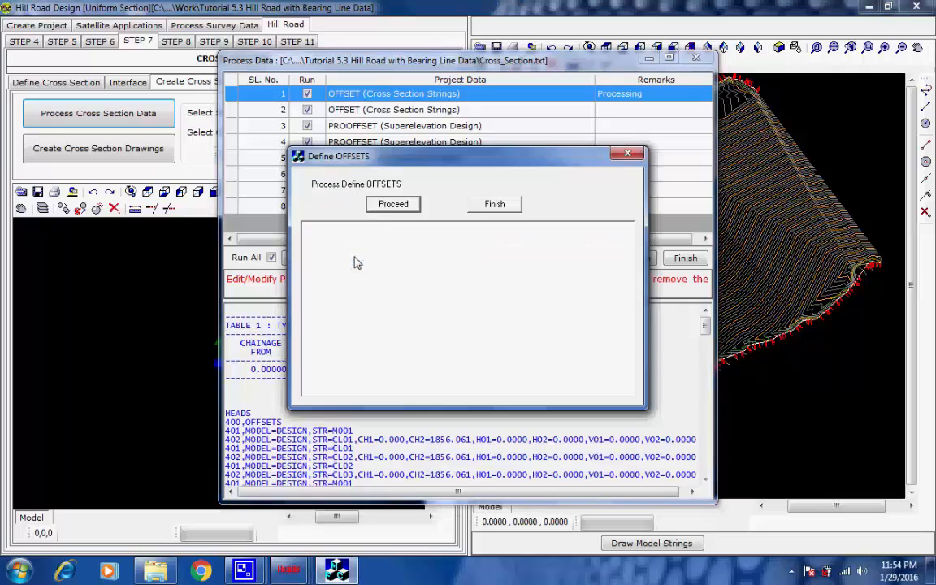
pyautogui.click(394, 204)
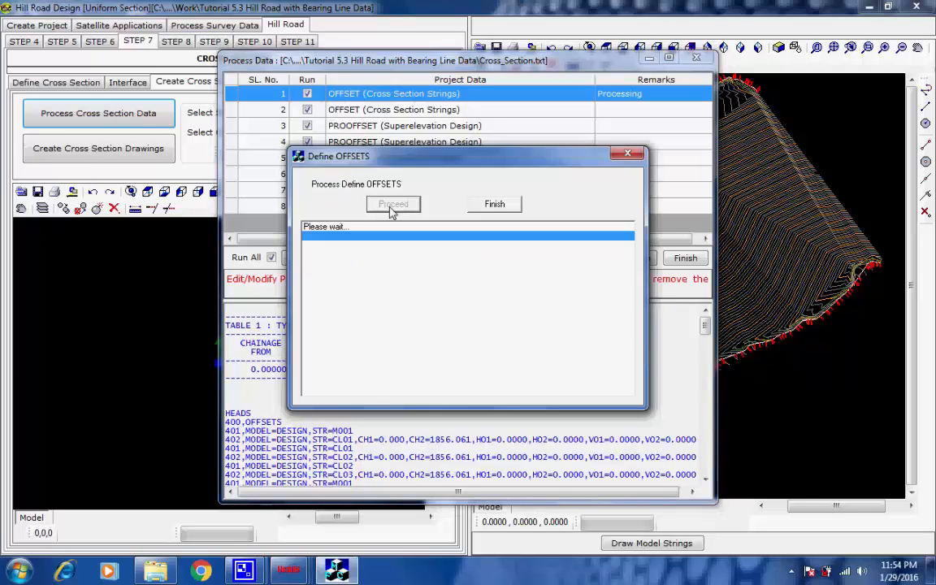
pyautogui.moveTo(243, 571)
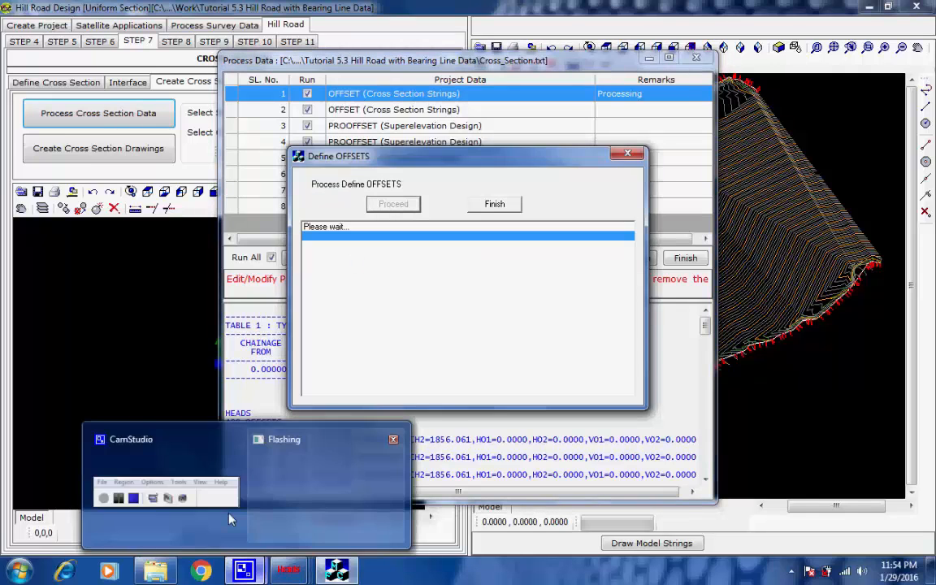
pyautogui.click(206, 461)
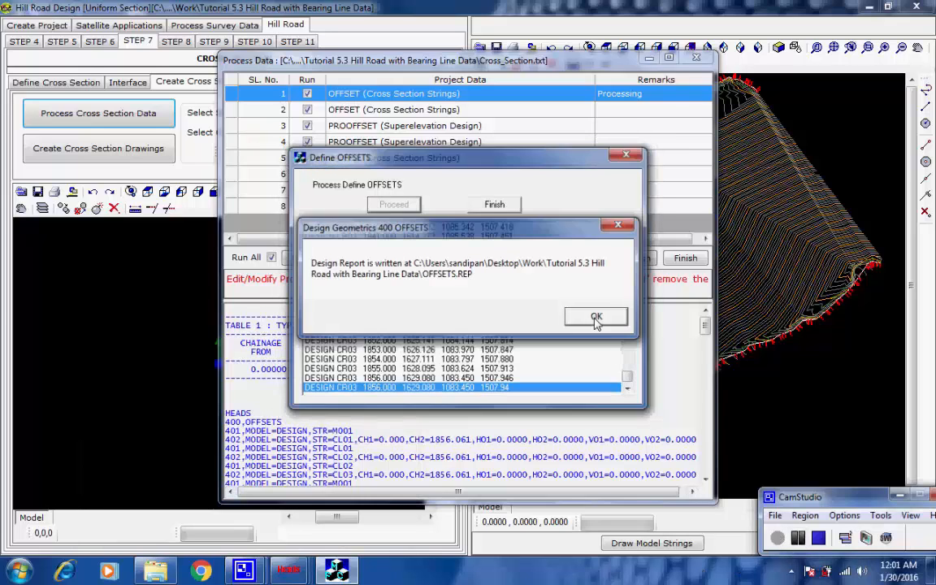
pyautogui.click(596, 317)
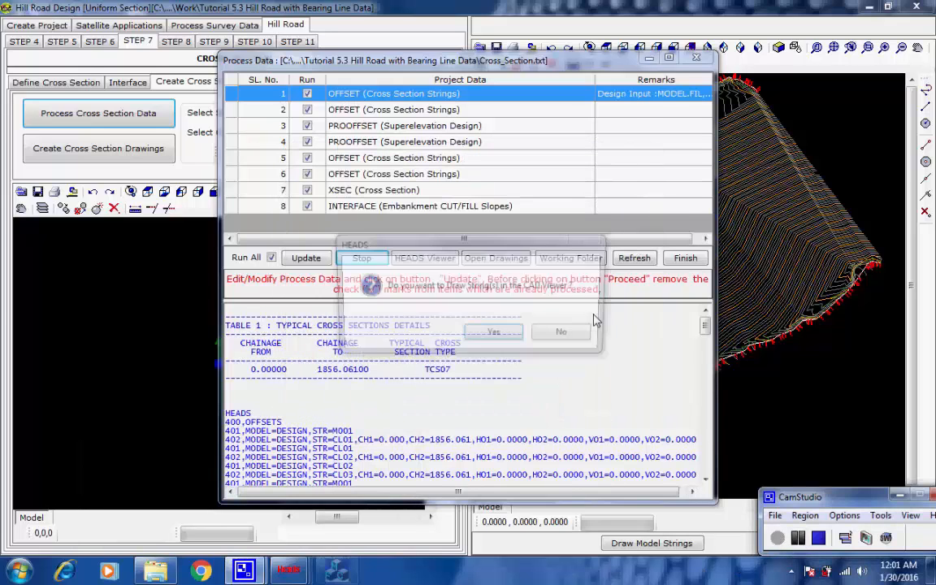
pyautogui.click(511, 334)
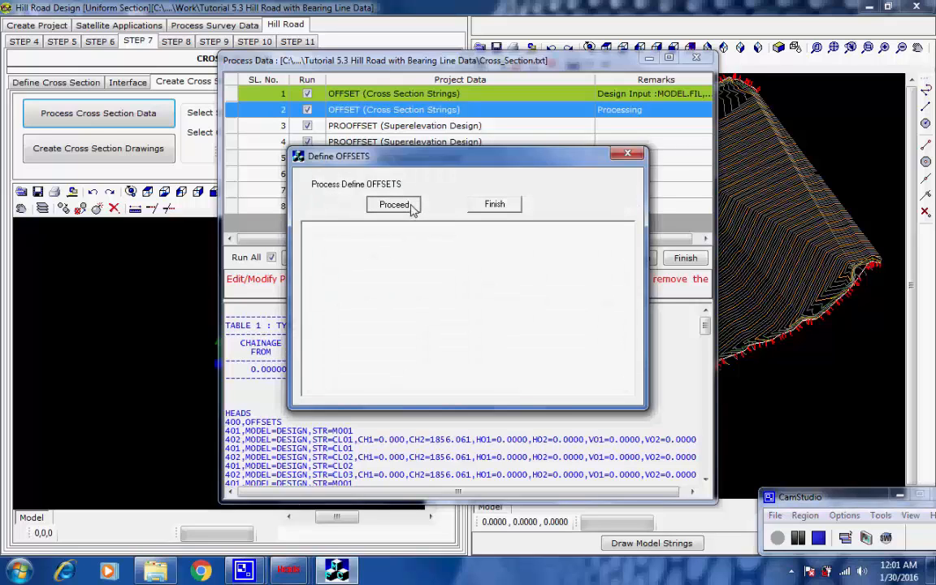
# Run the second OFFSET item and the first PROOFFSET superelevation design, drawing both sets of strings in the CAD viewer
pyautogui.click(395, 205)
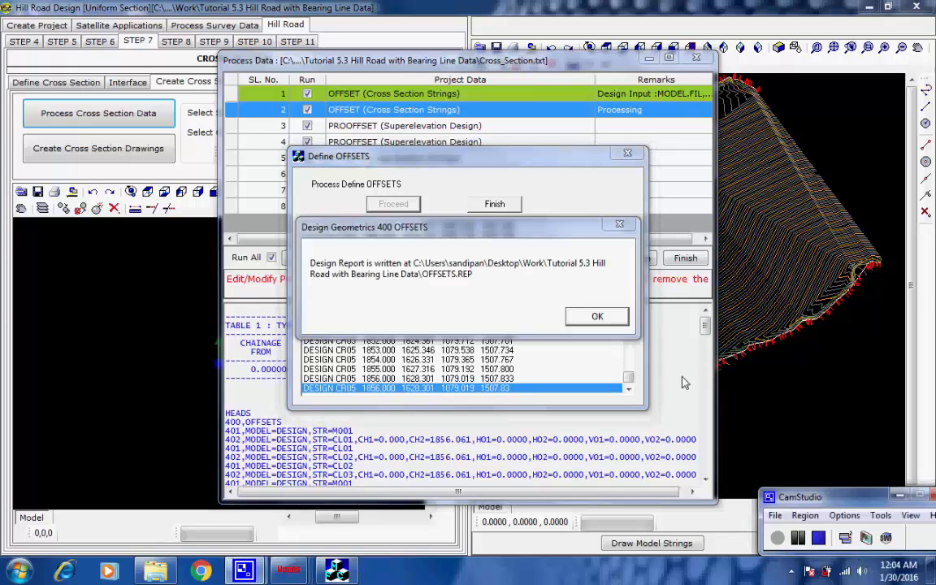
pyautogui.click(597, 316)
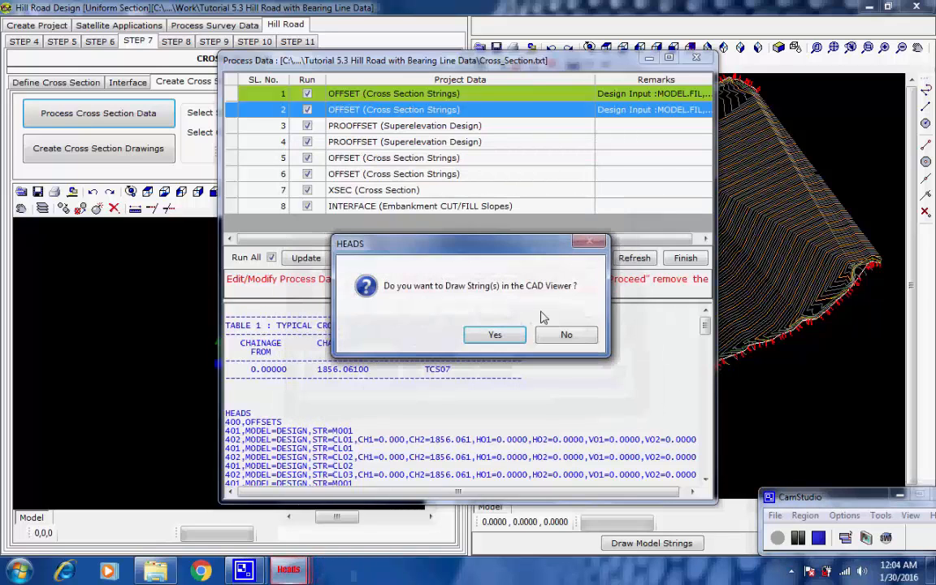
pyautogui.click(495, 333)
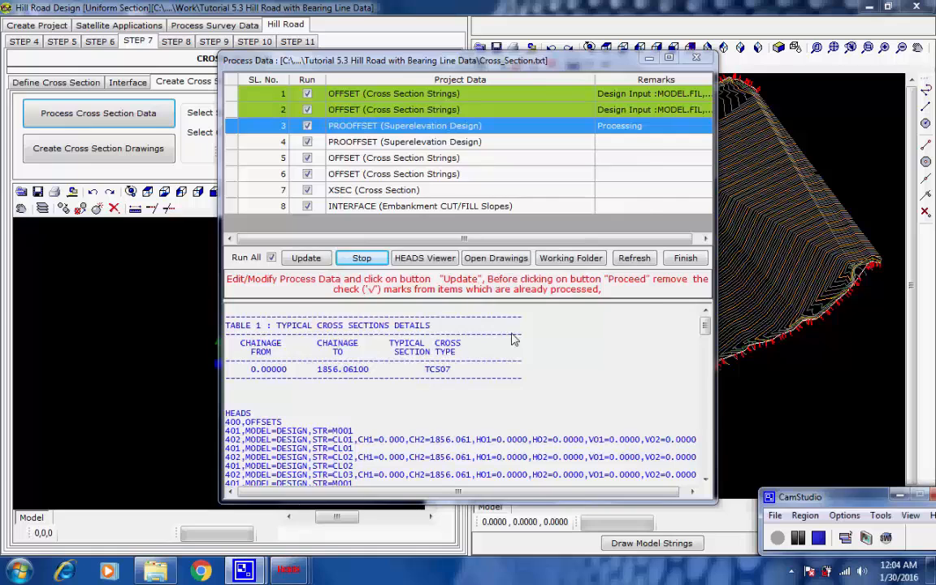
pyautogui.click(413, 209)
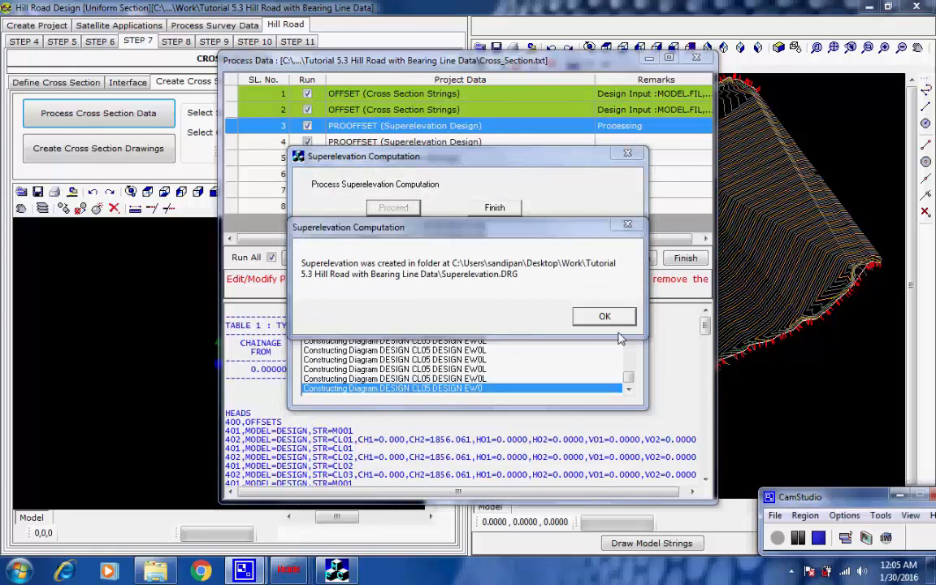
pyautogui.click(606, 317)
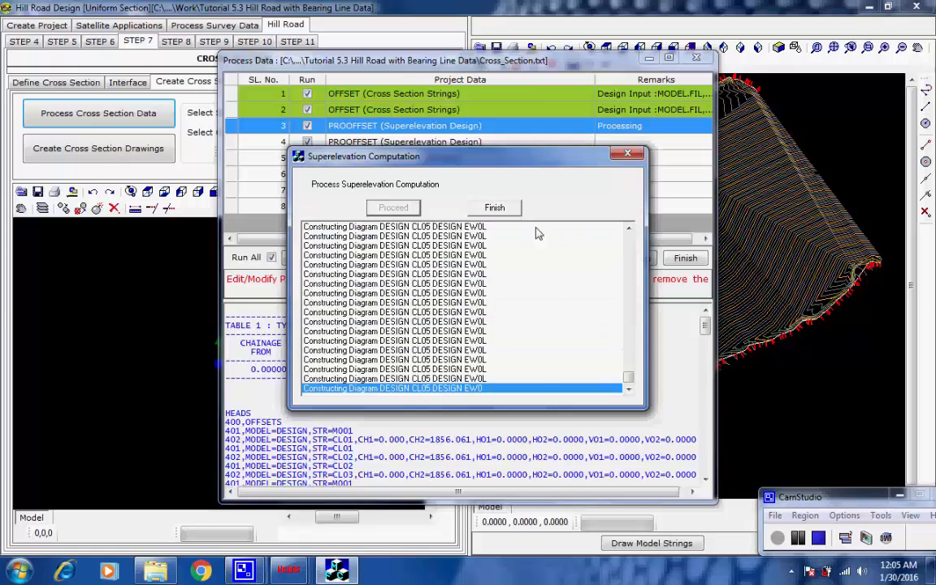
pyautogui.click(490, 207)
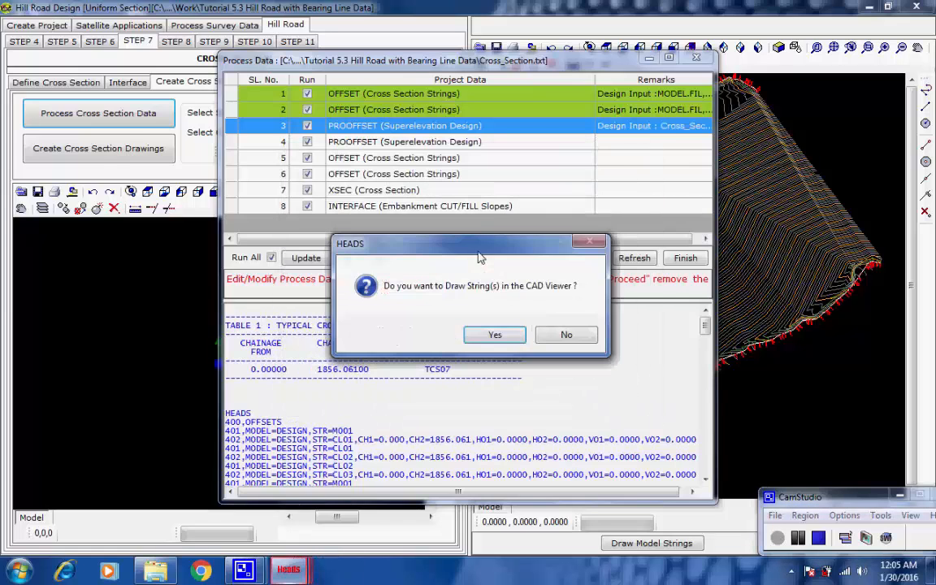
pyautogui.click(495, 334)
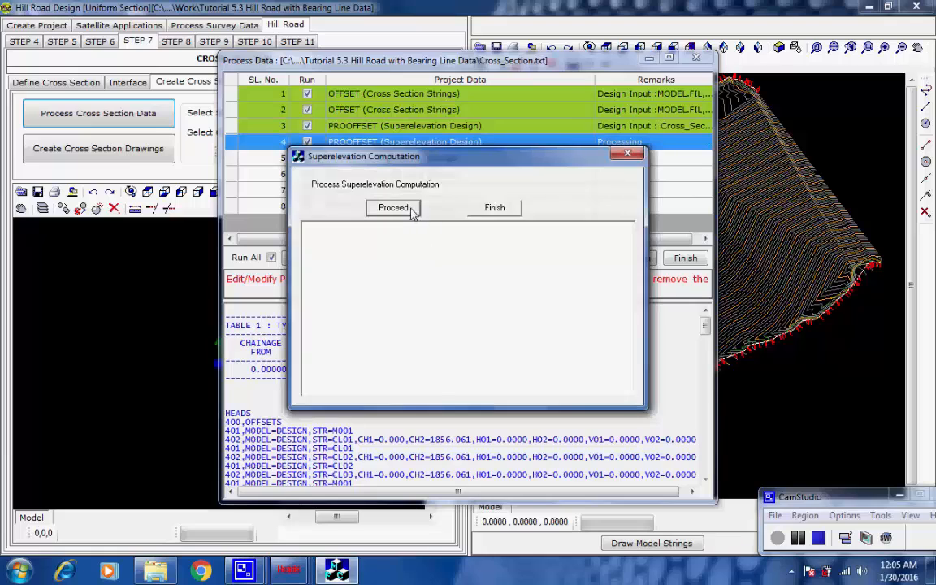
# Run the second PROOFFSET superelevation design and the fifth OFFSET item, drawing their strings in the CAD viewer
pyautogui.click(411, 209)
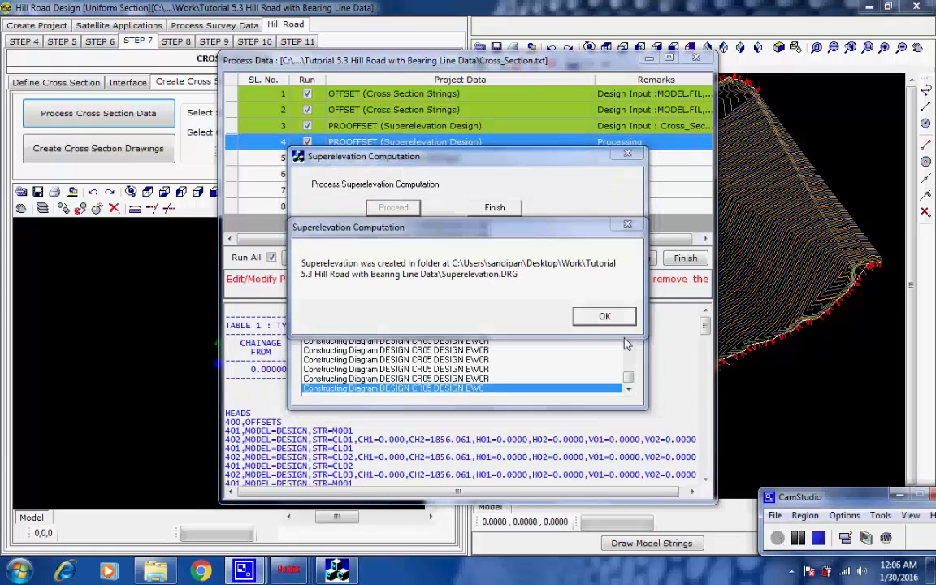
pyautogui.click(605, 317)
pyautogui.click(506, 209)
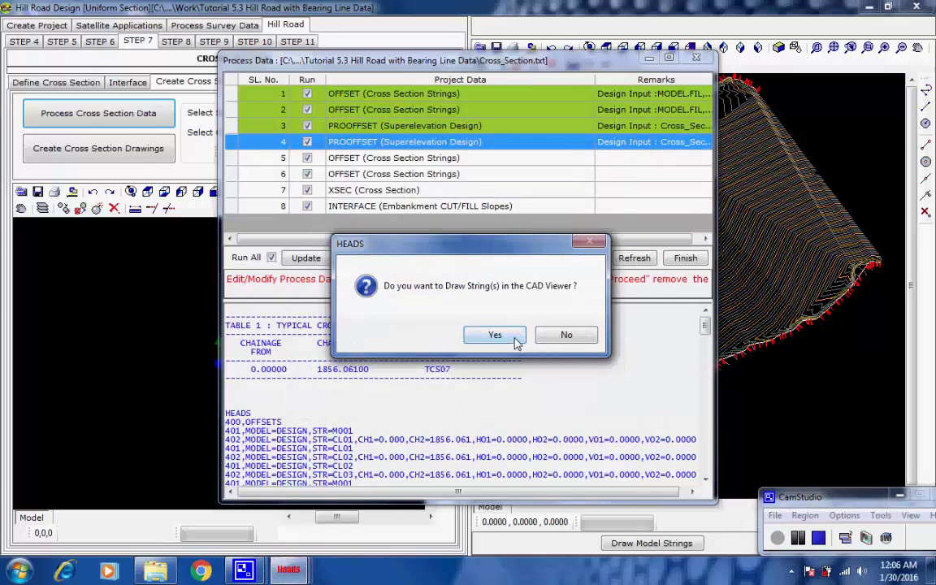
pyautogui.click(517, 338)
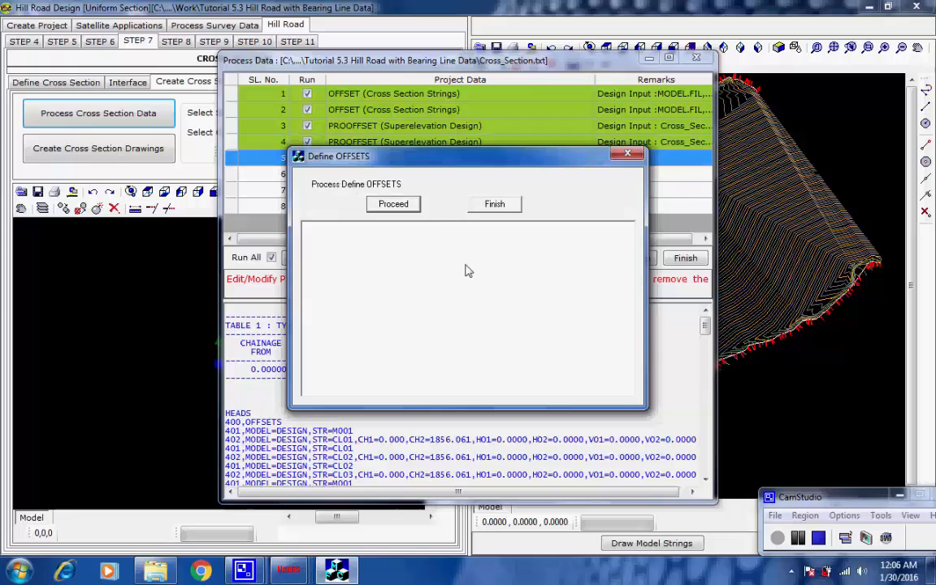
pyautogui.click(415, 204)
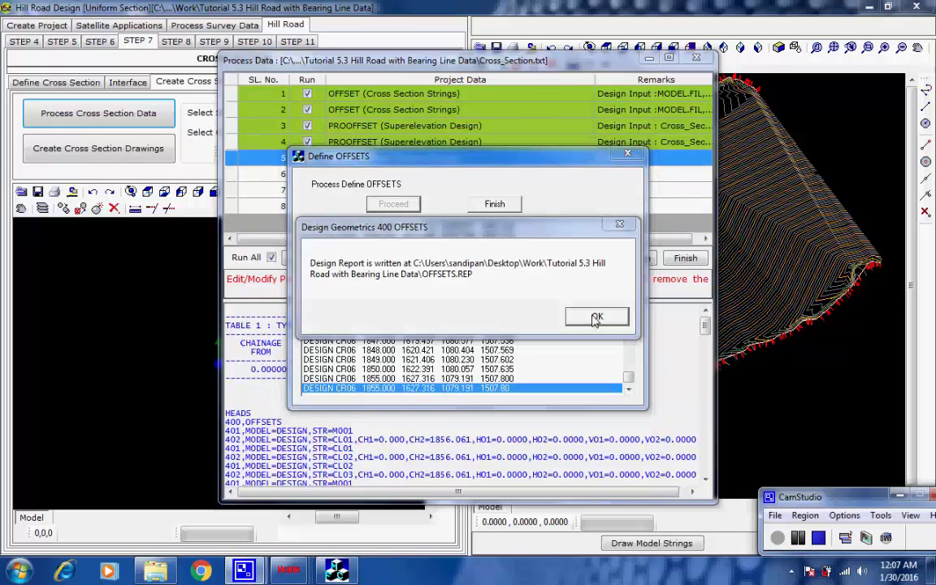
pyautogui.click(596, 317)
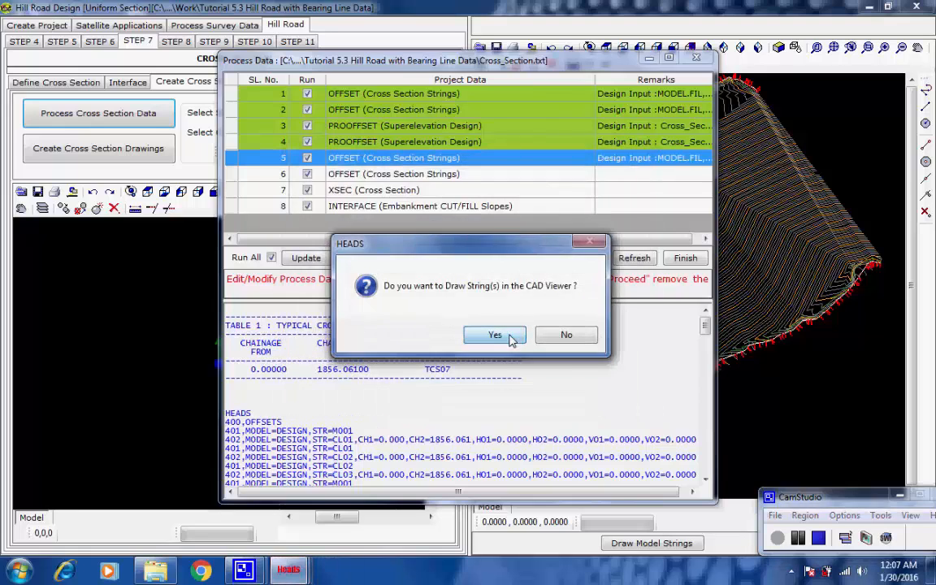
pyautogui.click(495, 336)
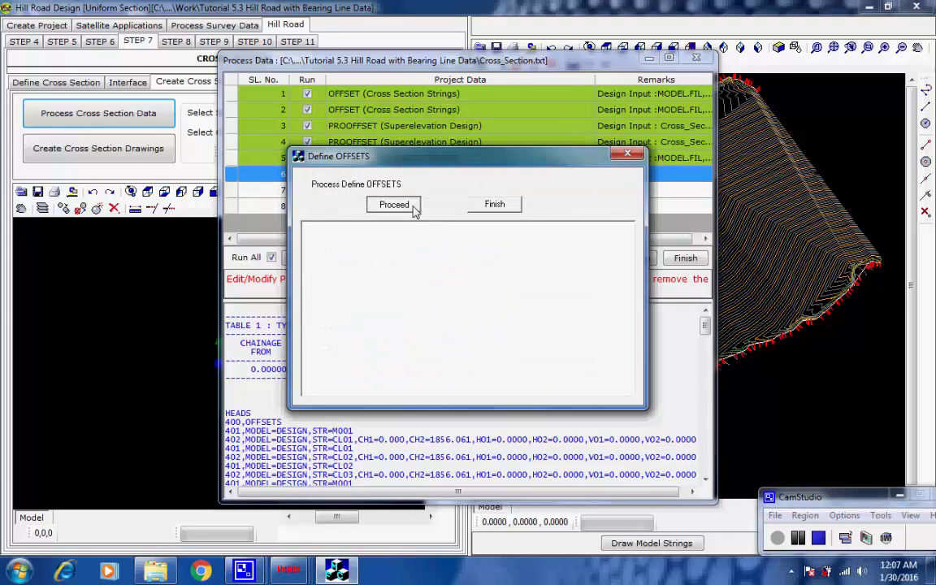
# Run the sixth OFFSET item with strings drawn, then process the XSEC cross section development
pyautogui.click(395, 205)
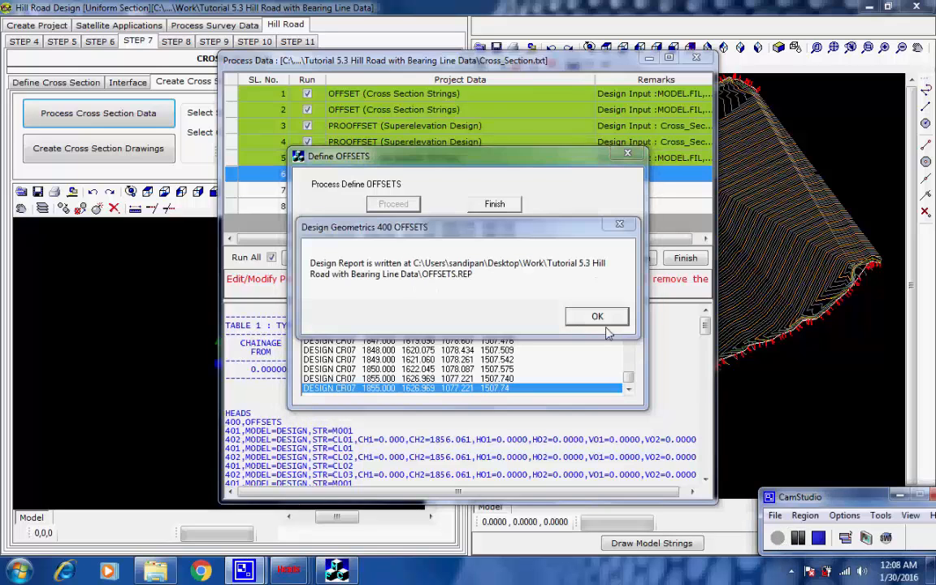
pyautogui.click(598, 318)
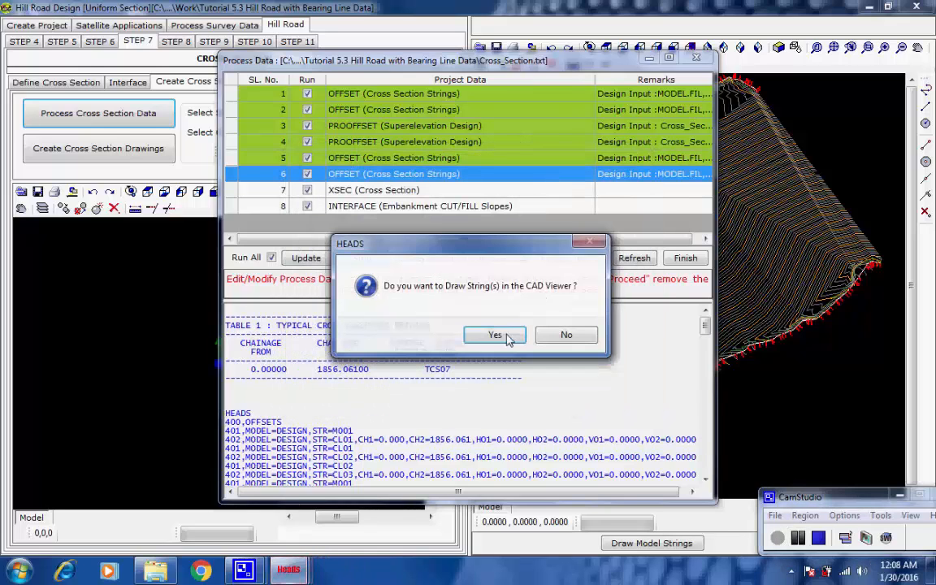
pyautogui.click(508, 336)
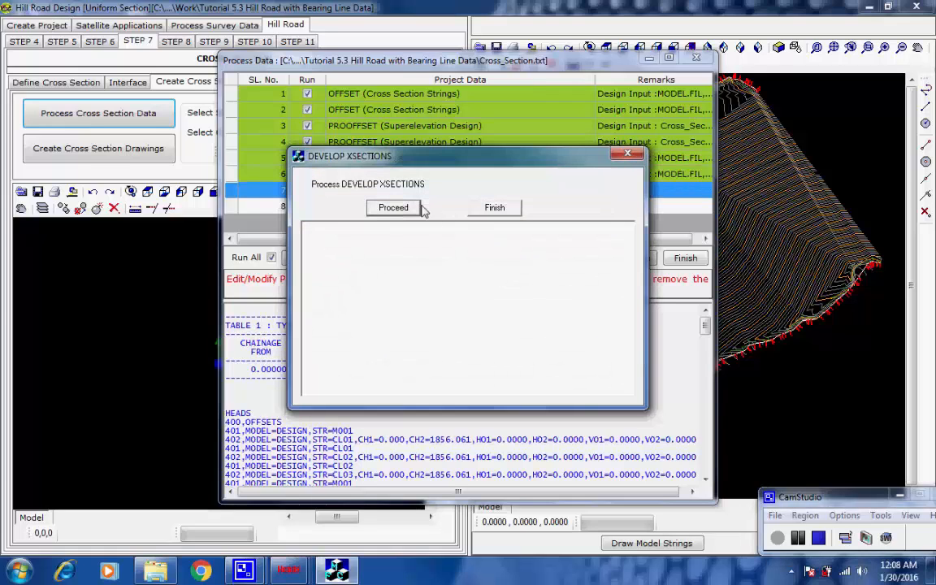
pyautogui.click(413, 209)
pyautogui.click(591, 317)
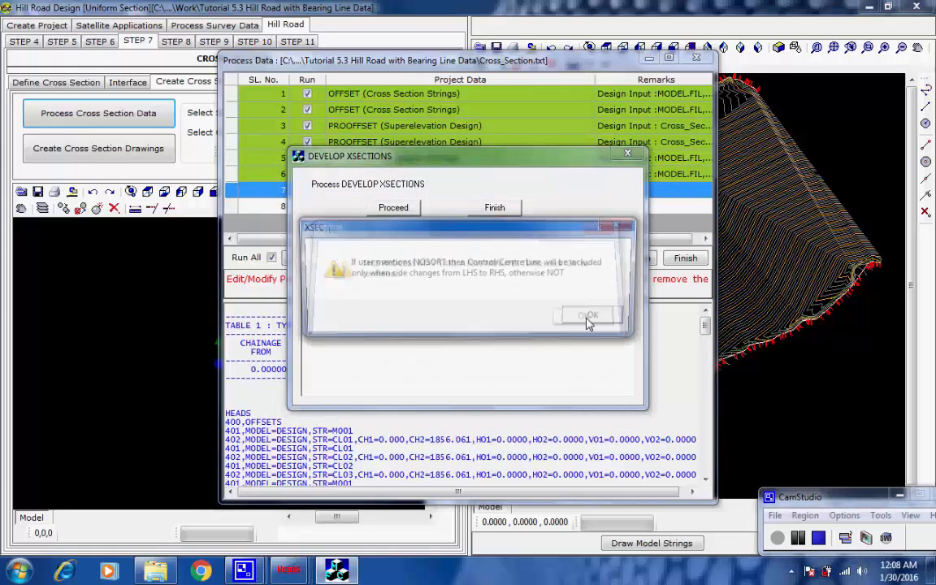
pyautogui.click(594, 317)
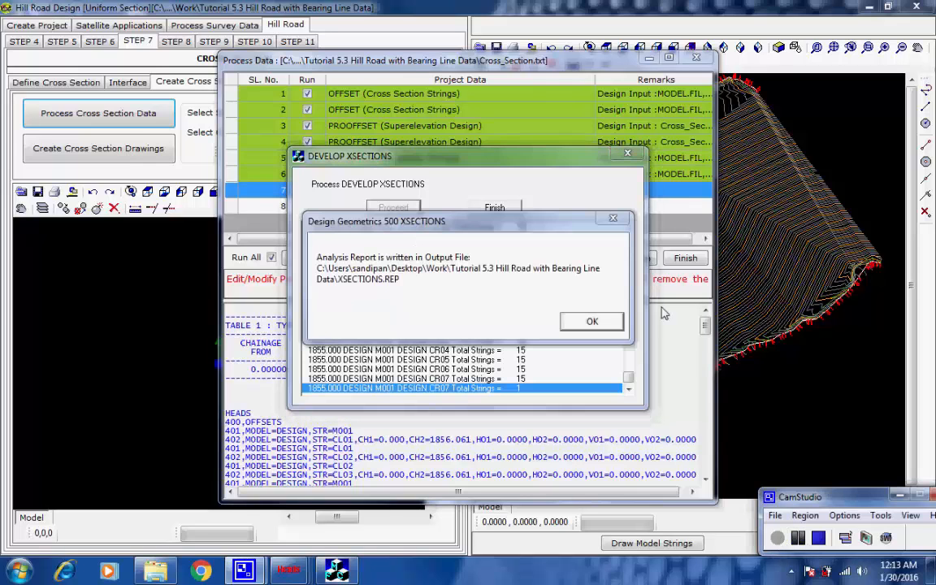
pyautogui.click(592, 321)
pyautogui.click(506, 209)
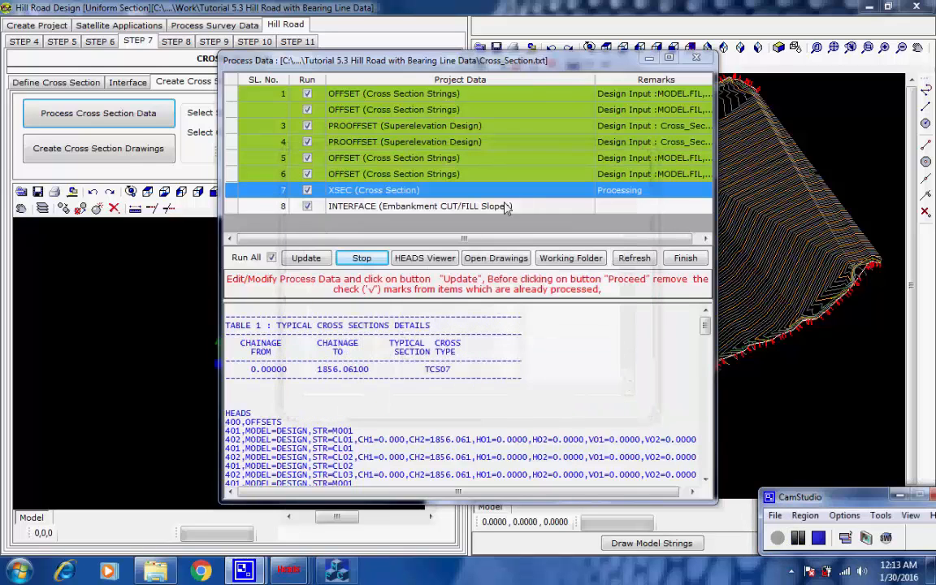
# Process the INTERFACE embankment cut/fill slopes, draw the strings in the CAD viewer, and close the processing window
pyautogui.click(393, 205)
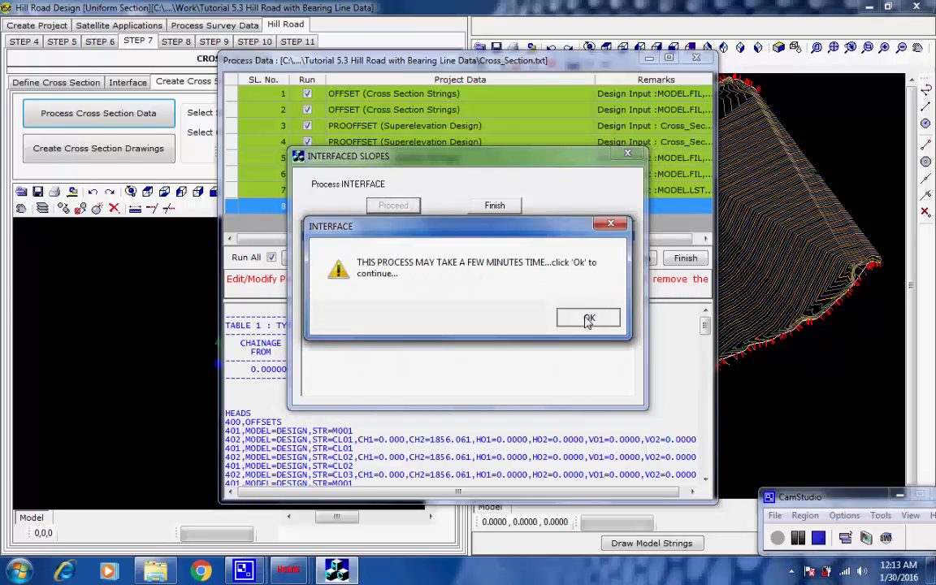
pyautogui.click(588, 320)
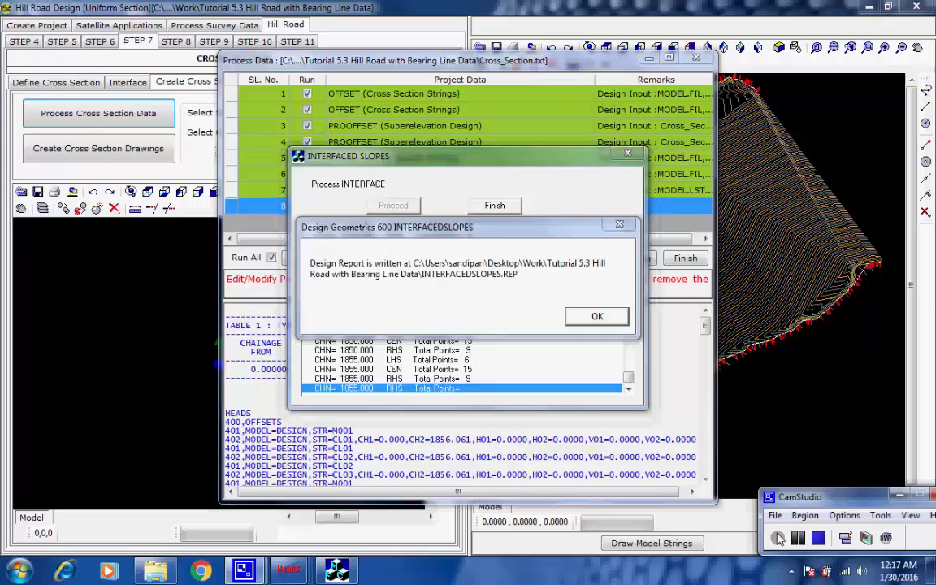
pyautogui.click(600, 318)
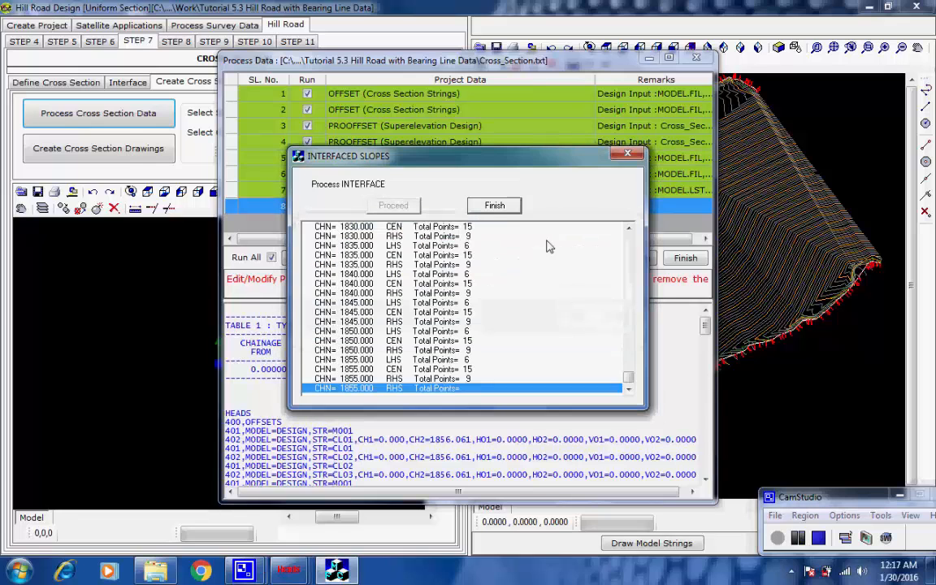
pyautogui.click(497, 207)
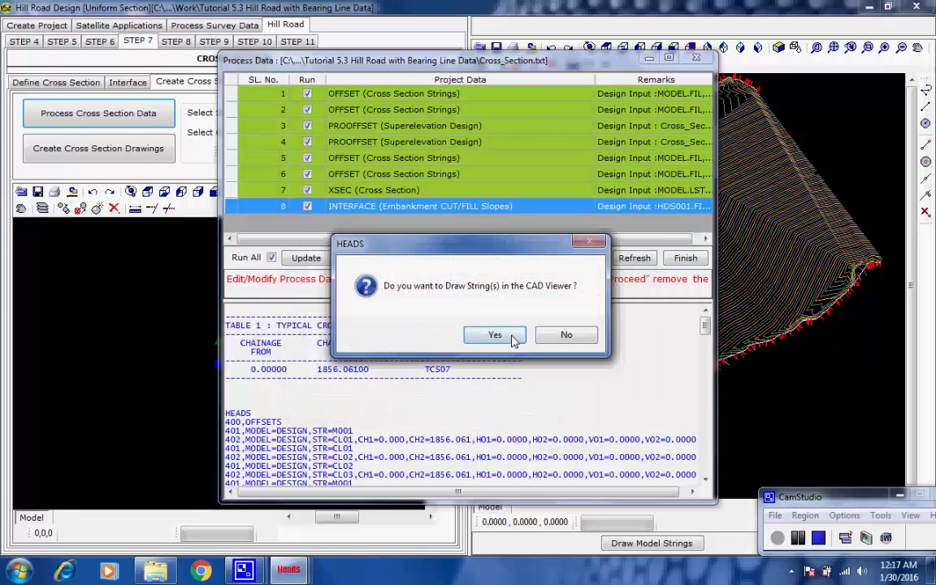
pyautogui.click(510, 335)
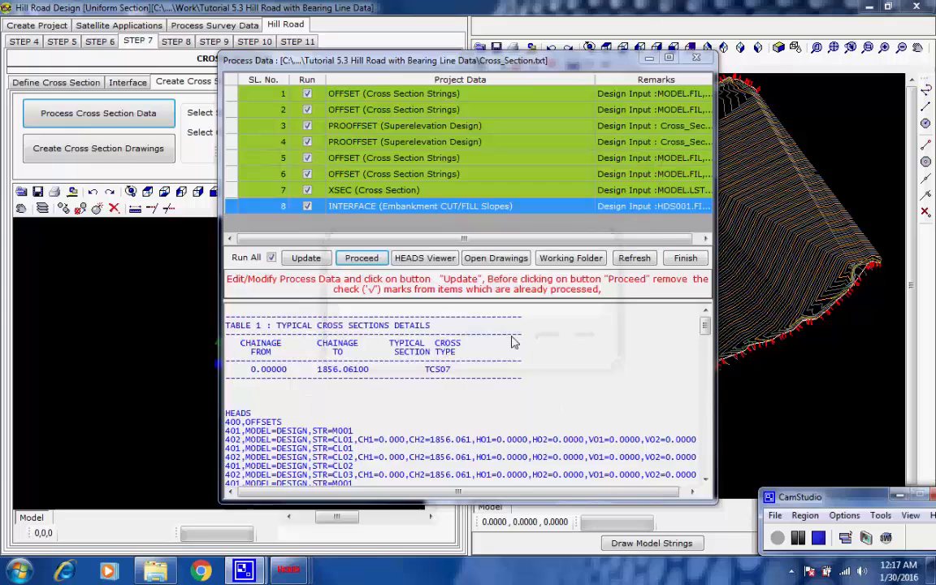
pyautogui.click(682, 259)
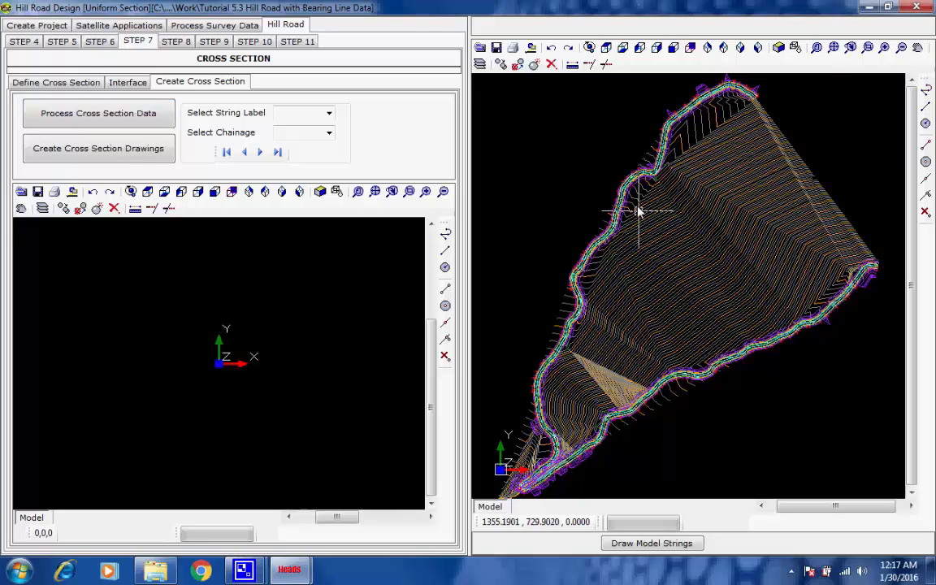
# Zoom into the CAD viewer to examine the generated road and slope strings along the alignment
pyautogui.scroll(4, 626, 177)
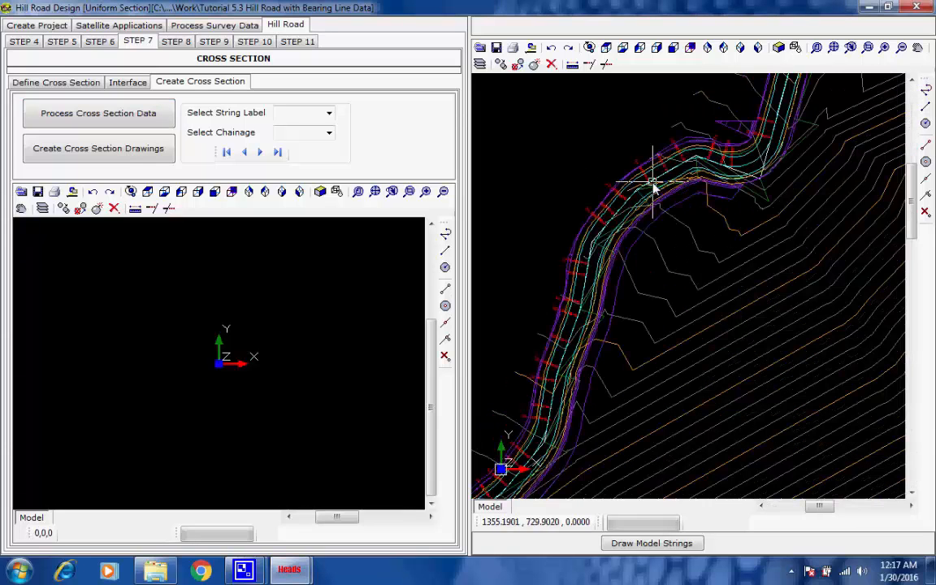
pyautogui.scroll(1, 698, 163)
pyautogui.moveTo(722, 136); pyautogui.dragTo(625, 326, button='middle')
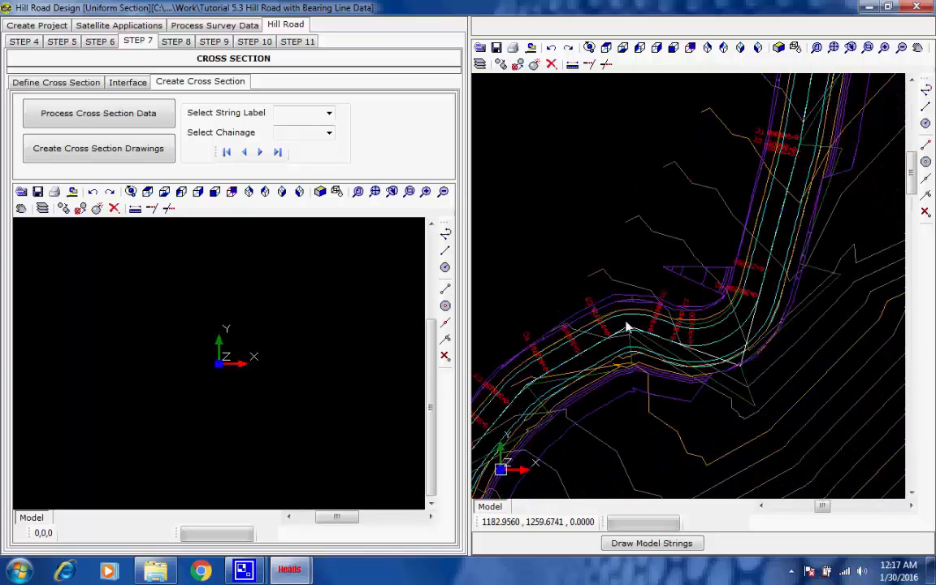
# Pan and zoom along the road in the CAD viewer to inspect the strings and chainage labels around the hairpin bends
pyautogui.moveTo(764, 144); pyautogui.dragTo(650, 371, button='middle')
pyautogui.moveTo(723, 249); pyautogui.dragTo(645, 381, button='middle')
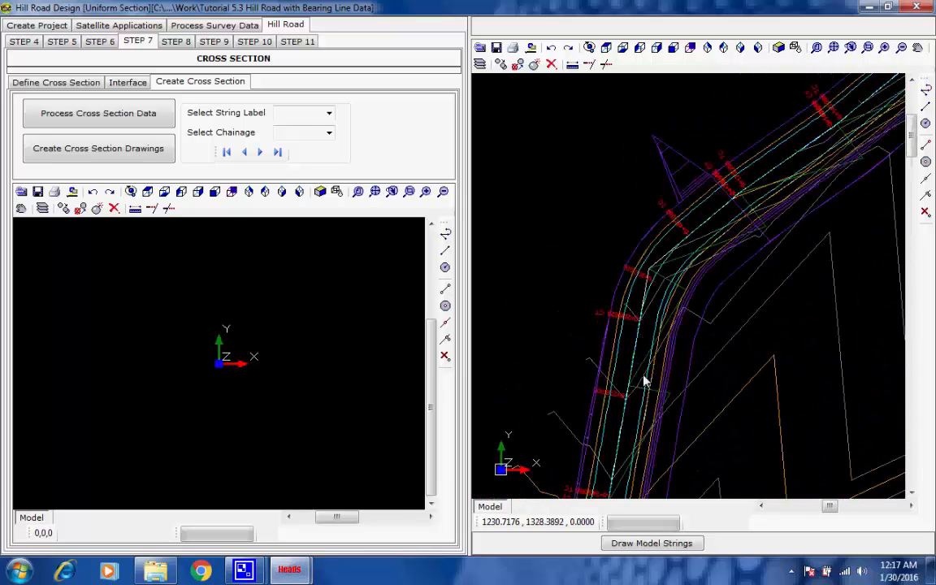
pyautogui.scroll(3, 658, 282)
pyautogui.moveTo(688, 279); pyautogui.dragTo(664, 354, button='middle')
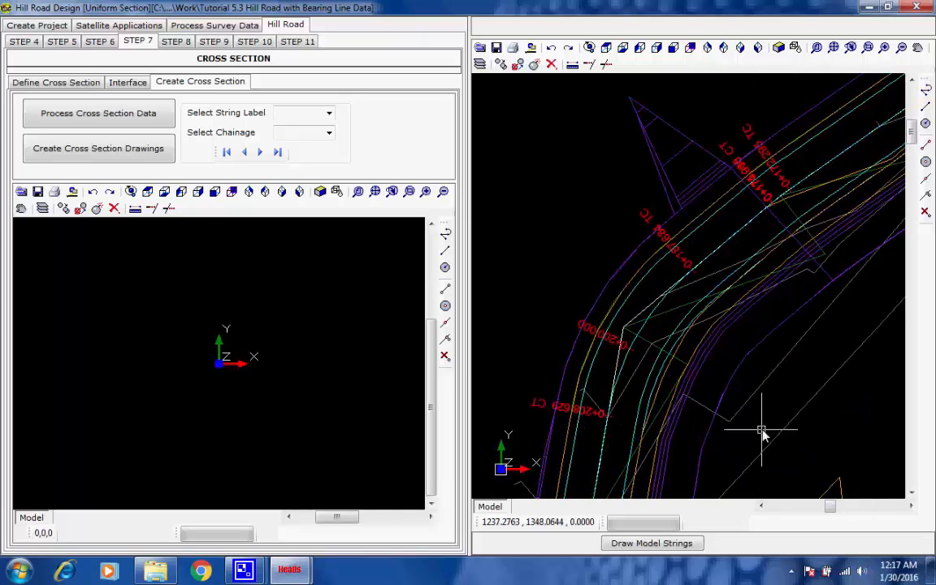
pyautogui.moveTo(762, 412); pyautogui.dragTo(776, 343, button='middle')
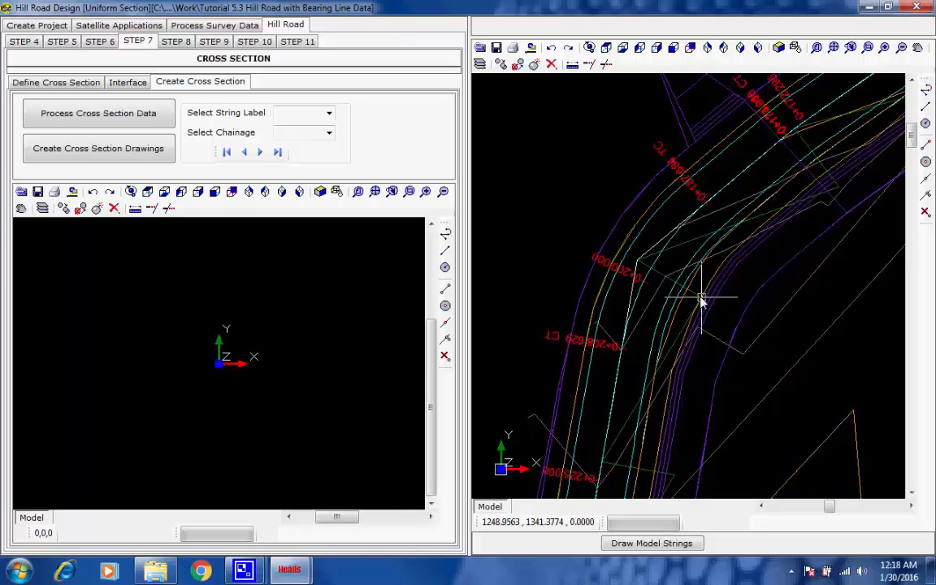
pyautogui.scroll(5, 693, 297)
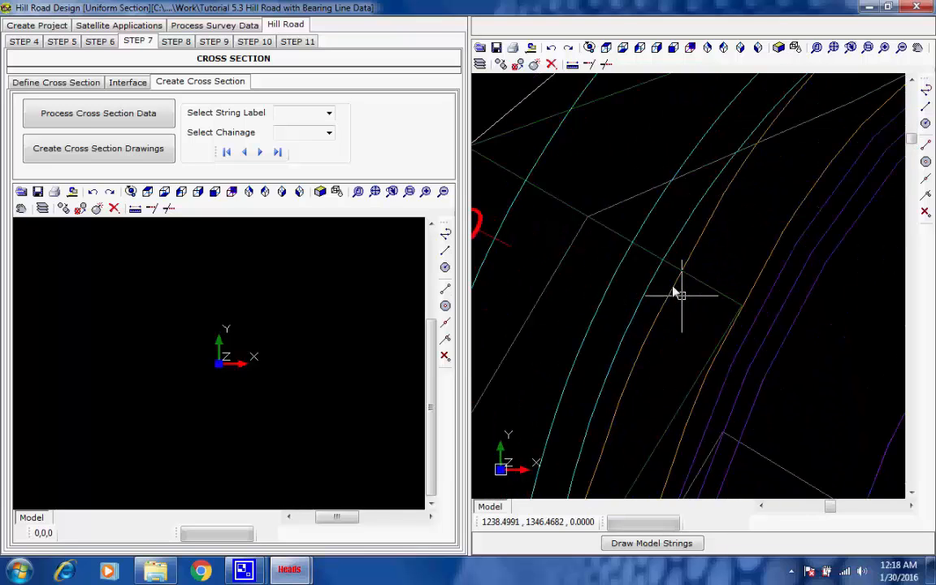
pyautogui.scroll(-2, 668, 286)
pyautogui.scroll(-2, 667, 285)
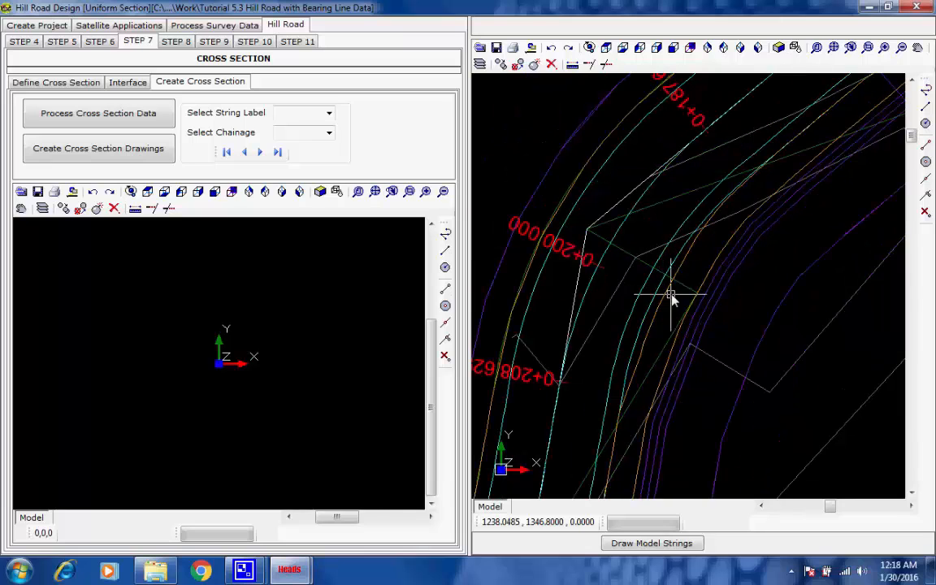
pyautogui.scroll(-3, 669, 298)
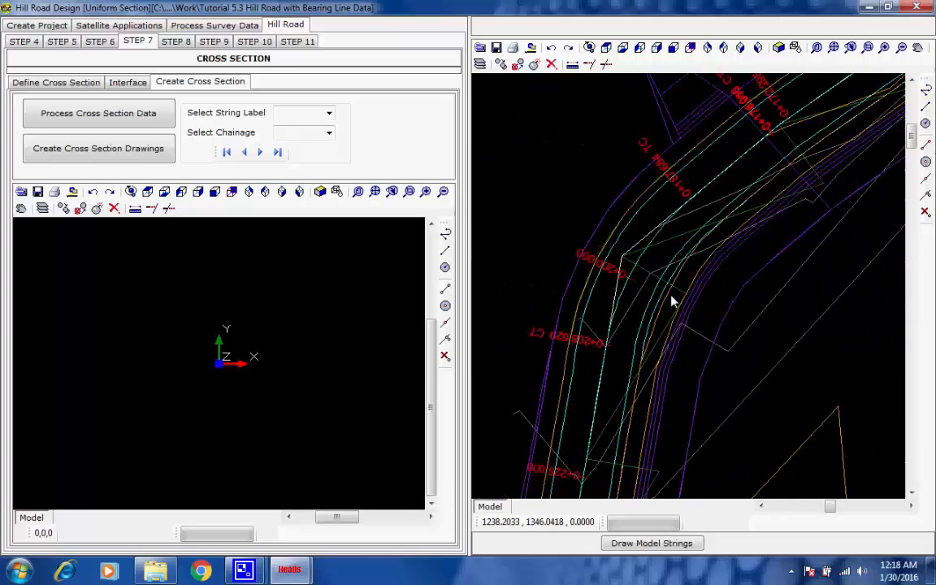
pyautogui.scroll(-1, 700, 276)
pyautogui.scroll(-1, 717, 275)
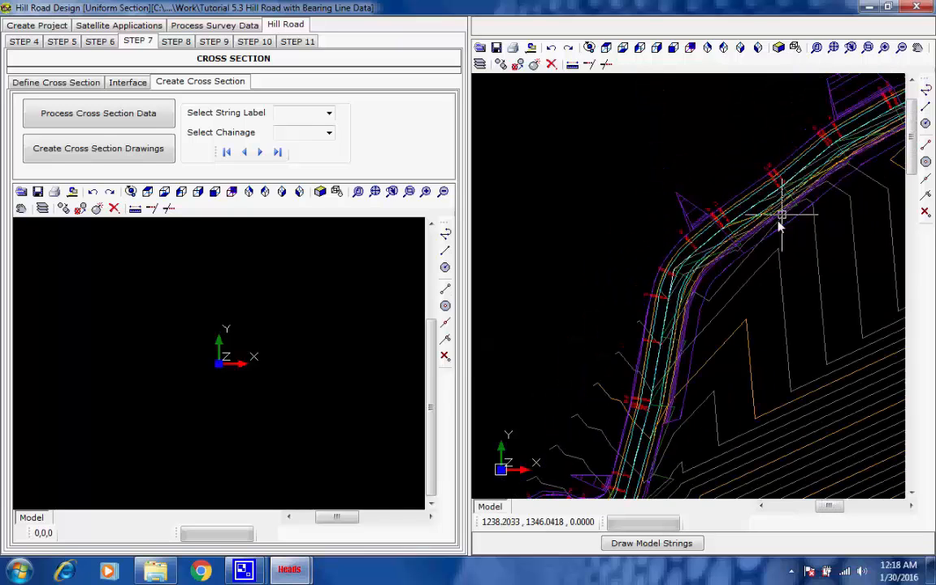
pyautogui.moveTo(778, 221); pyautogui.dragTo(707, 271, button='middle')
pyautogui.moveTo(776, 223); pyautogui.dragTo(638, 286, button='middle')
pyautogui.scroll(-1, 679, 263)
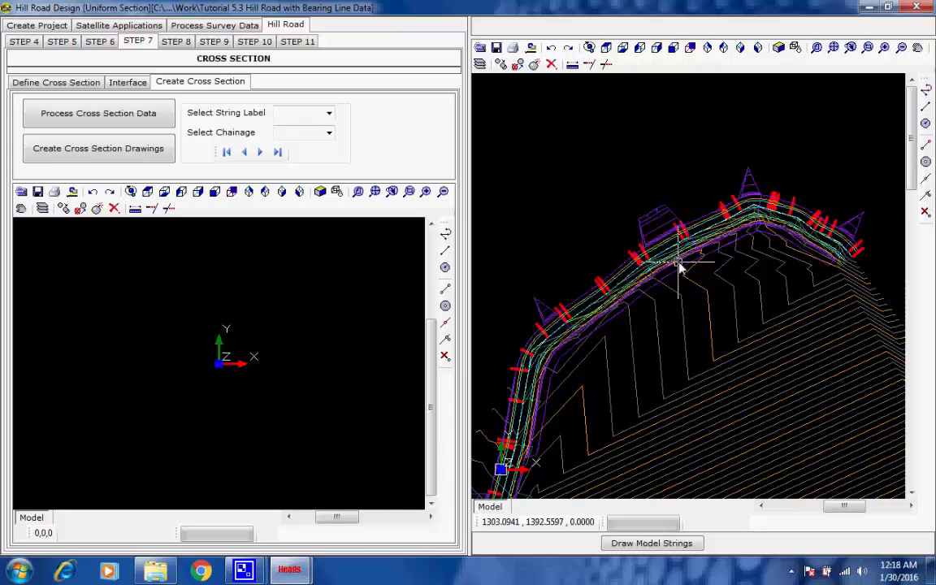
pyautogui.scroll(-1, 731, 219)
pyautogui.moveTo(733, 219); pyautogui.dragTo(759, 178, button='middle')
pyautogui.moveTo(608, 443); pyautogui.dragTo(643, 293, button='middle')
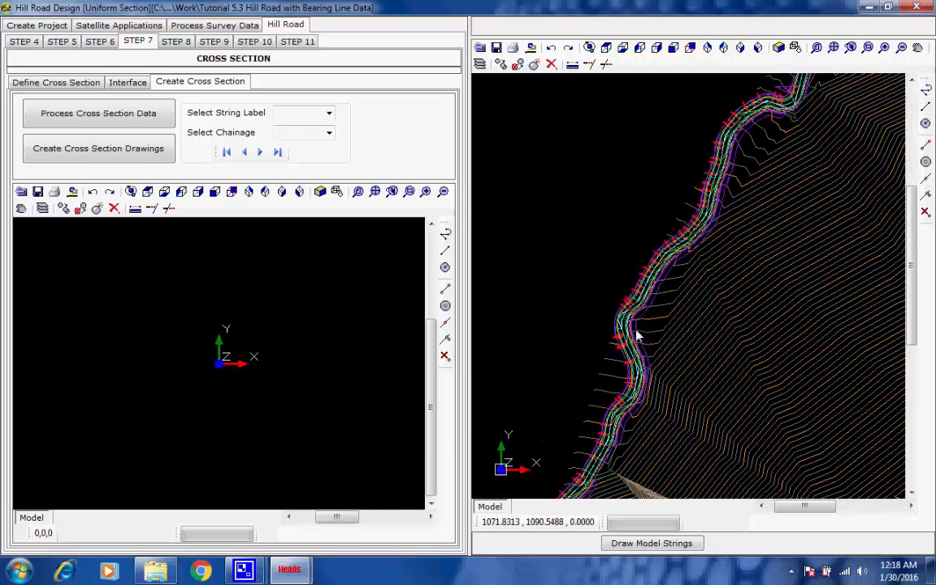
pyautogui.scroll(2, 635, 329)
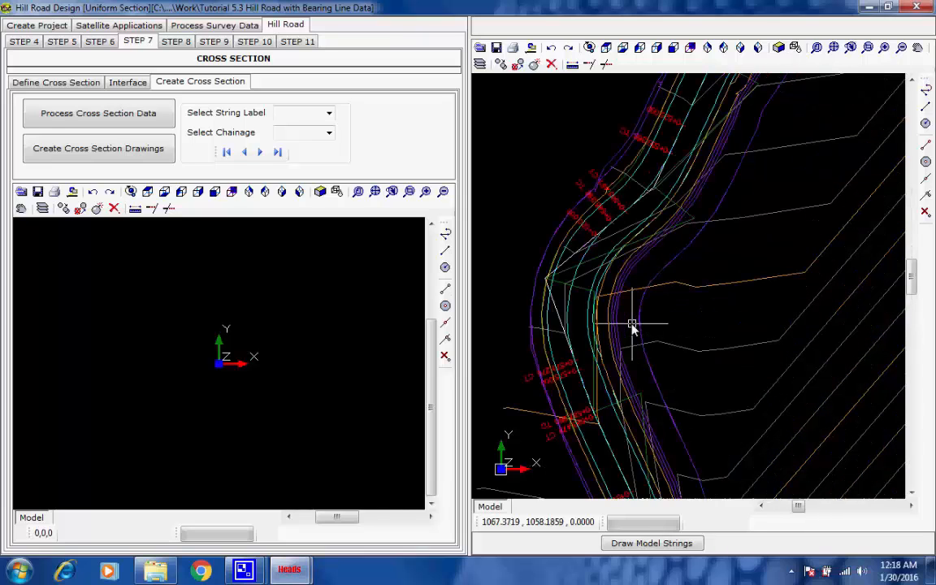
pyautogui.scroll(2, 633, 327)
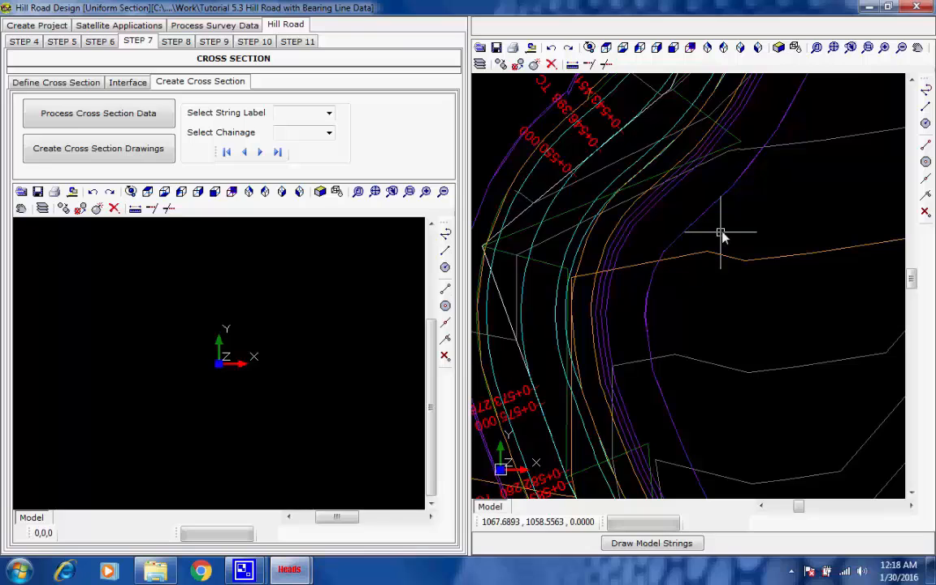
pyautogui.scroll(-1, 720, 234)
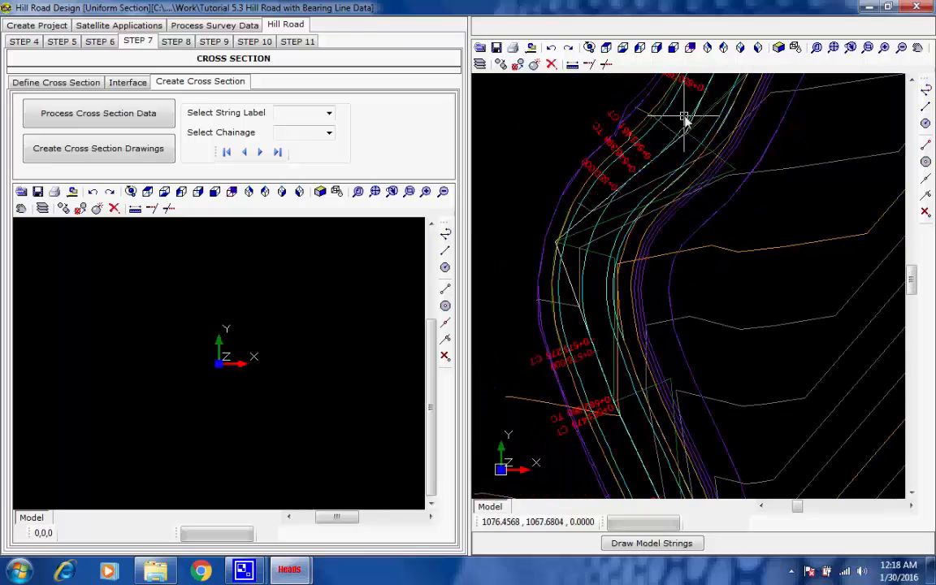
# Create the cross section drawings for the road
pyautogui.click(109, 153)
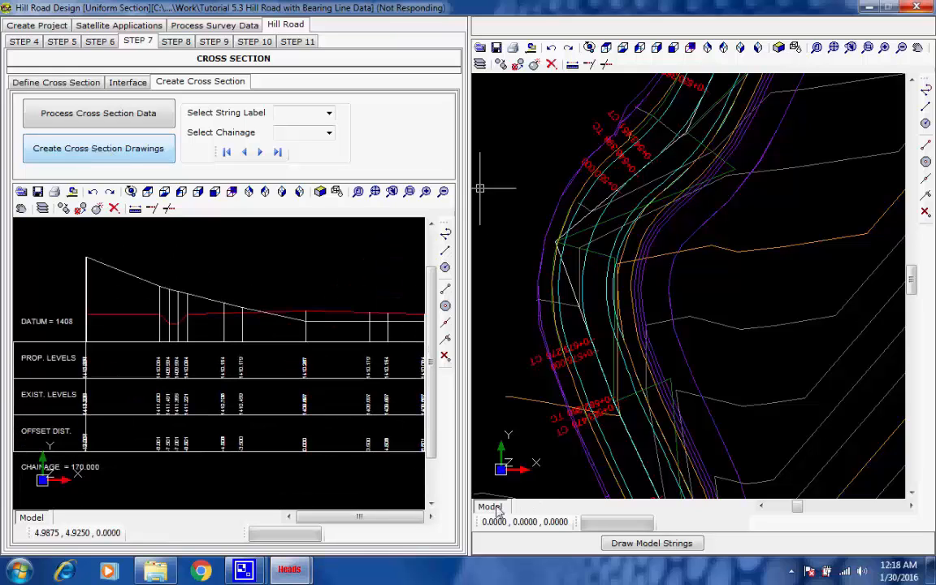
pyautogui.moveTo(244, 568)
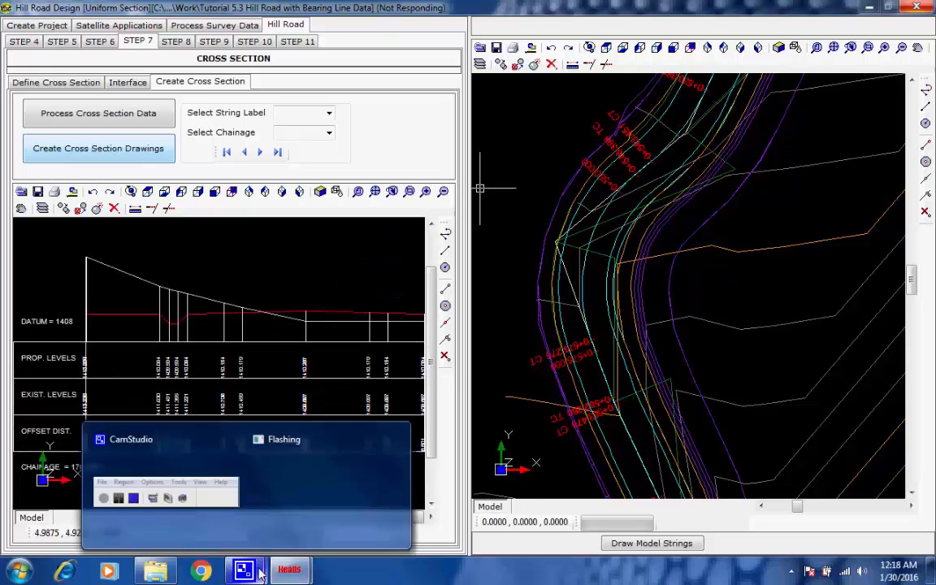
pyautogui.click(229, 505)
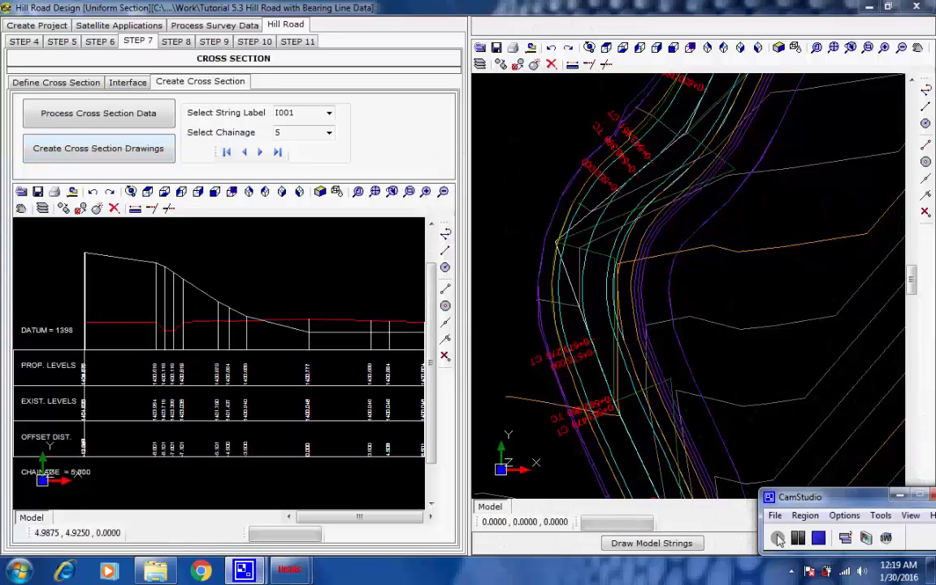
# Display the I001 cross section at chainage 550 and zoom in and out to examine it
pyautogui.click(329, 135)
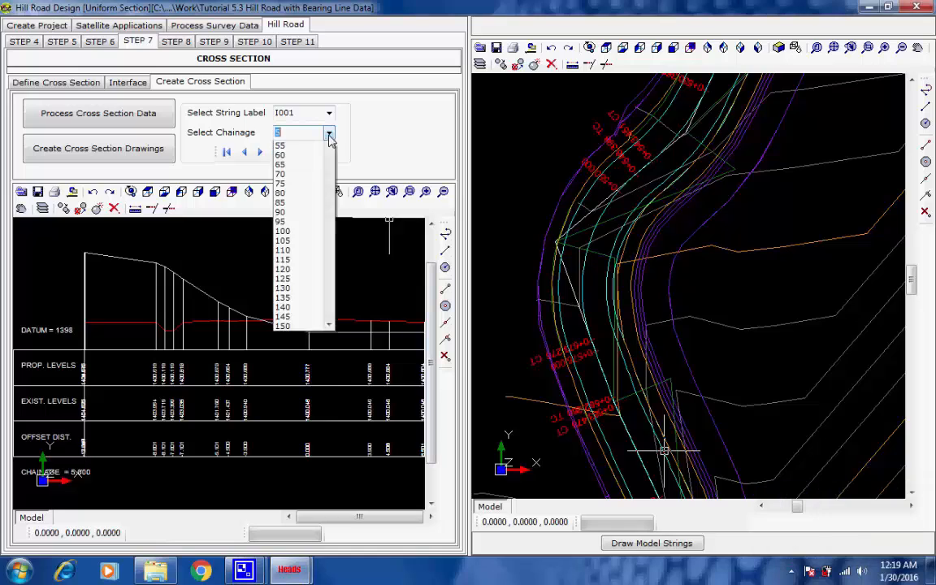
pyautogui.moveTo(329, 144); pyautogui.dragTo(329, 190)
pyautogui.scroll(-20, 329, 195)
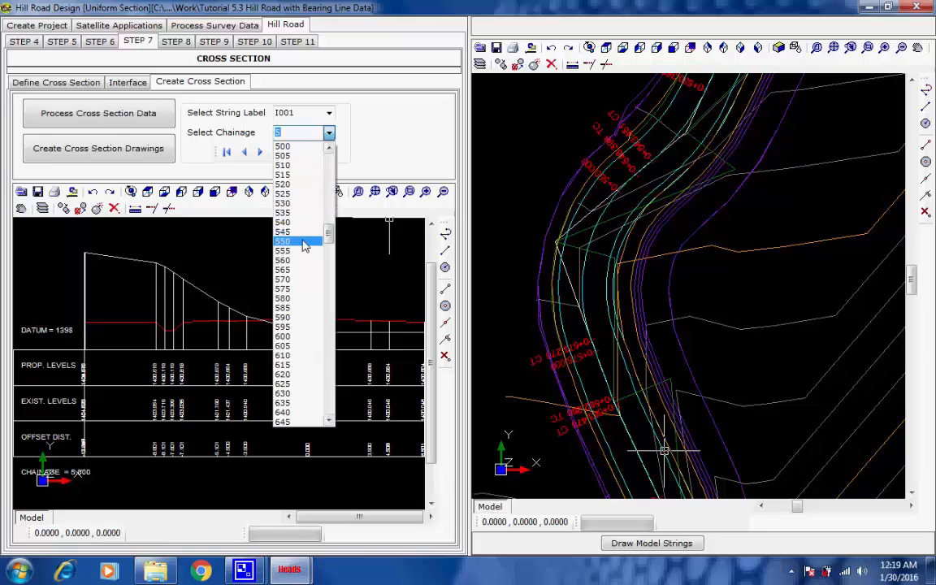
pyautogui.click(302, 242)
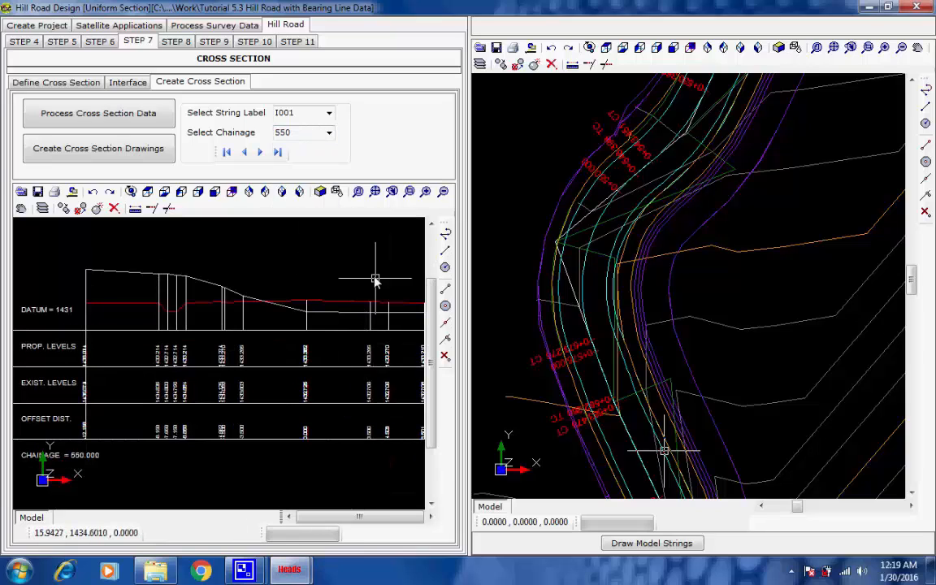
pyautogui.scroll(-2, 374, 278)
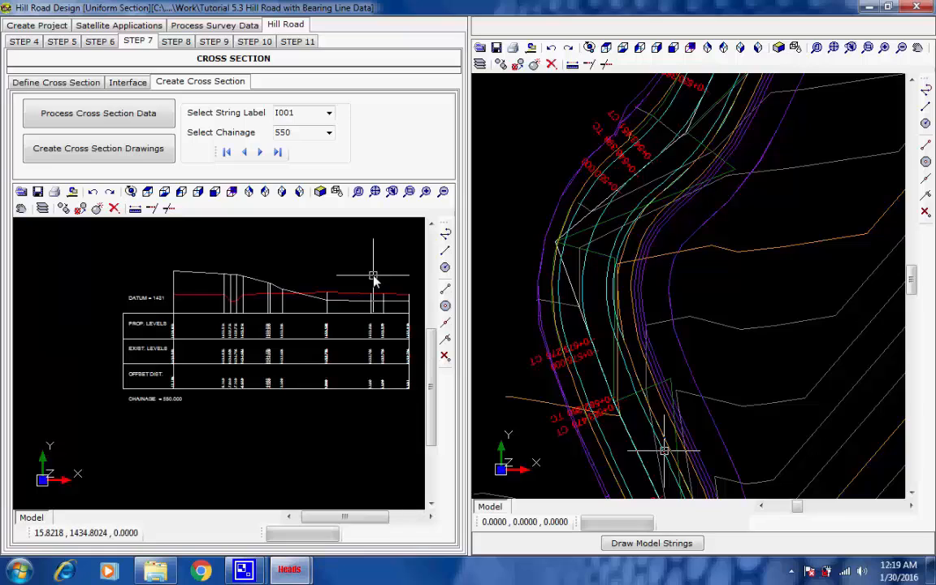
pyautogui.scroll(1, 374, 277)
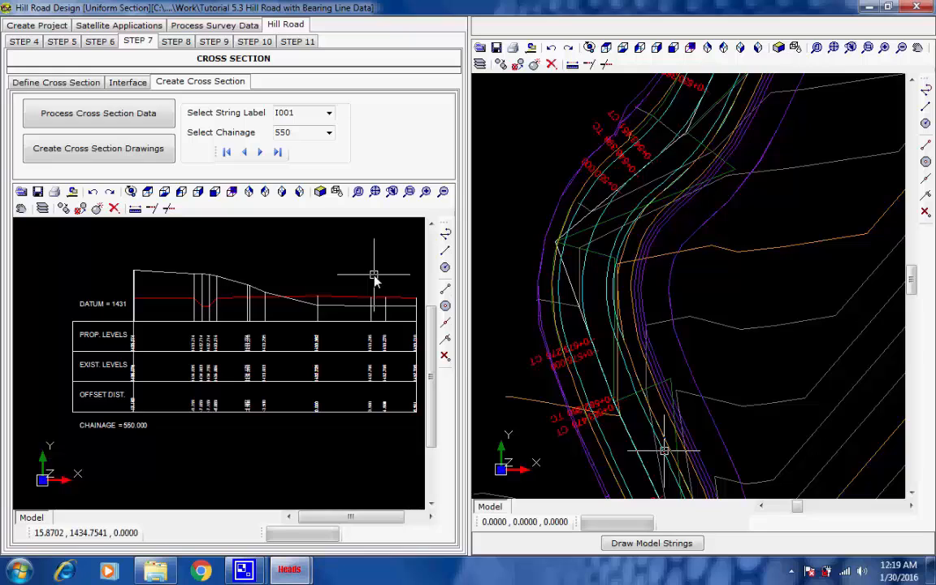
pyautogui.scroll(1, 374, 280)
pyautogui.scroll(-1, 373, 280)
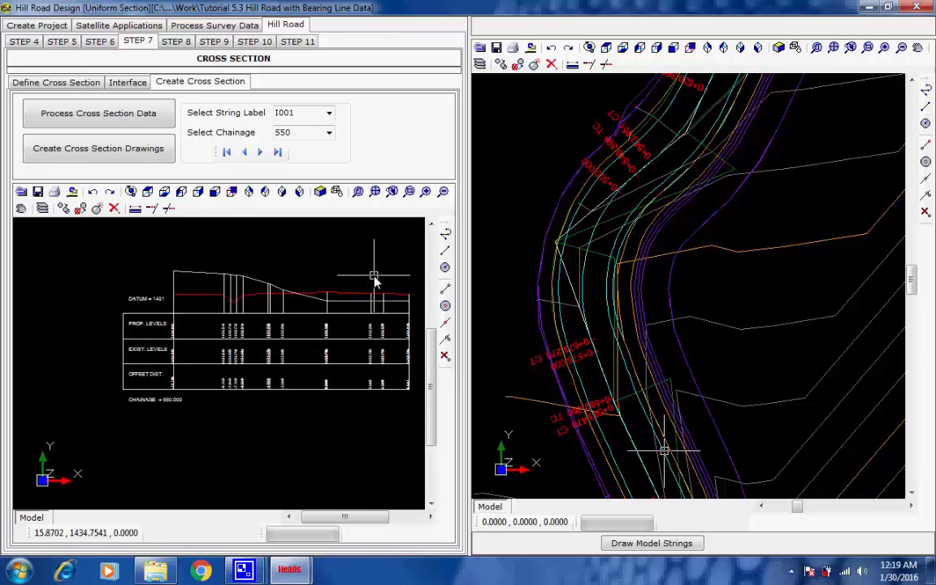
pyautogui.scroll(1, 372, 273)
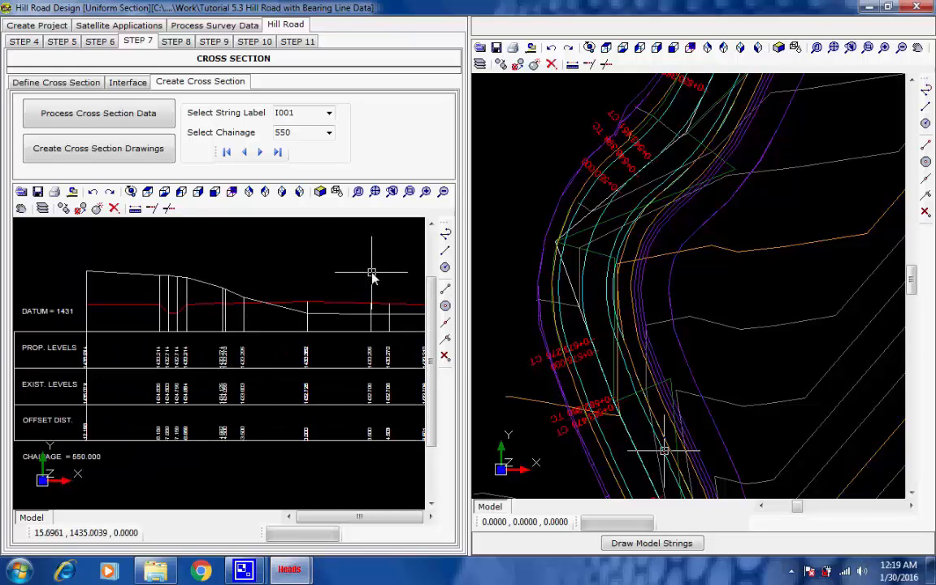
# Define the pavement layers in Step 8 by loading the default BC, DBM and WMM layer data, then save and finish
pyautogui.click(175, 43)
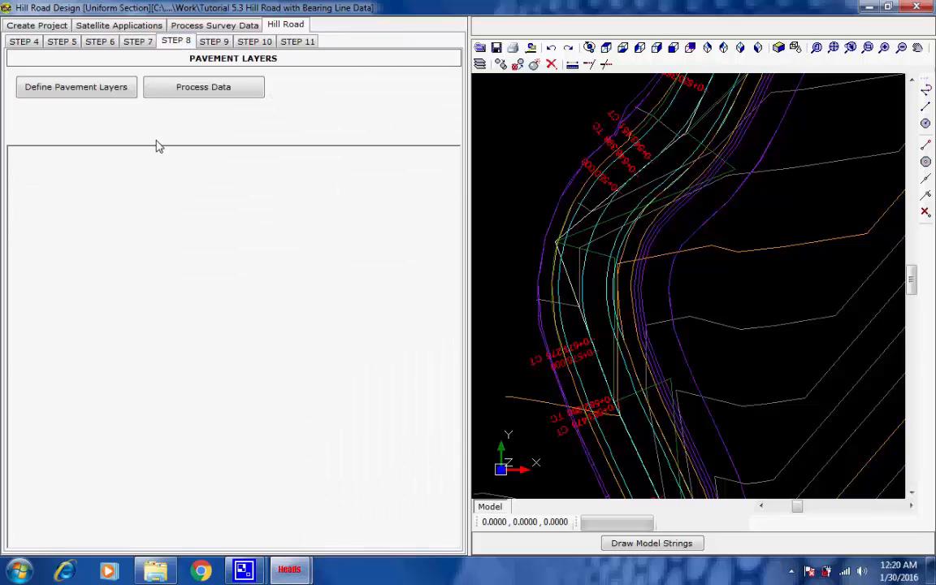
pyautogui.click(106, 92)
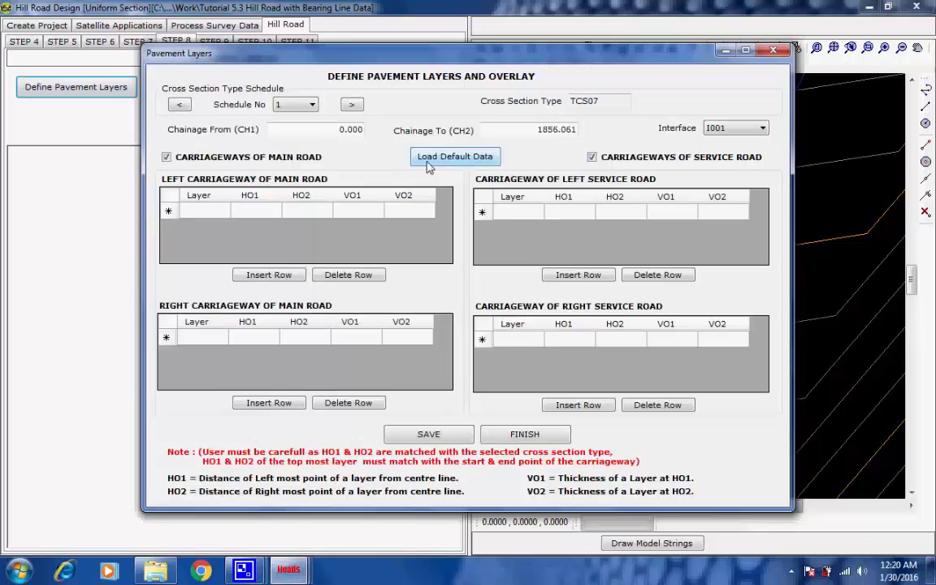
pyautogui.click(428, 160)
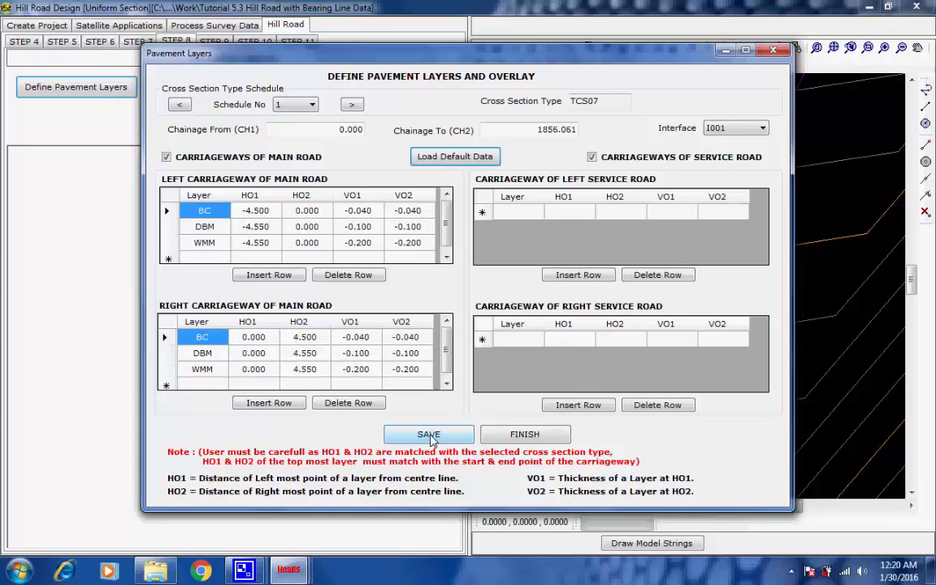
pyautogui.click(429, 436)
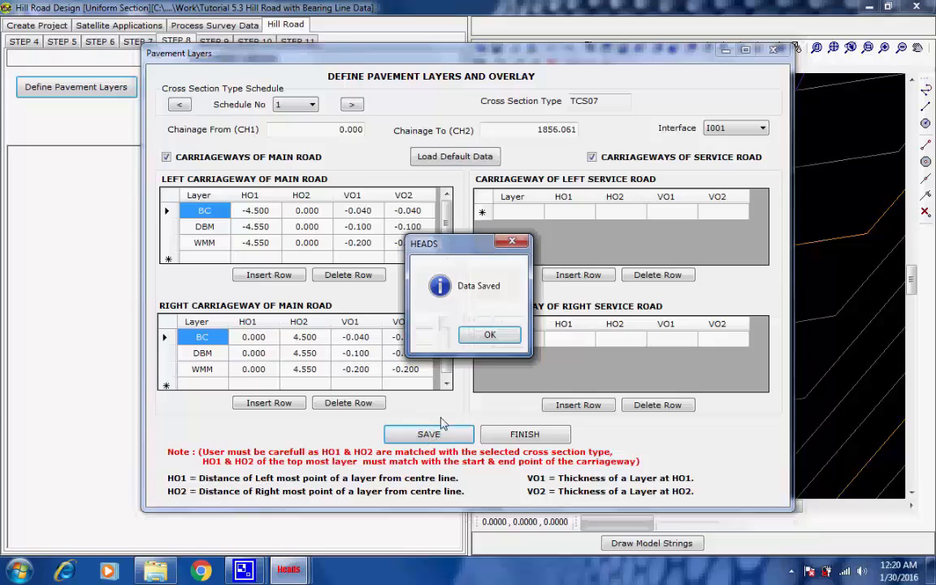
pyautogui.click(481, 336)
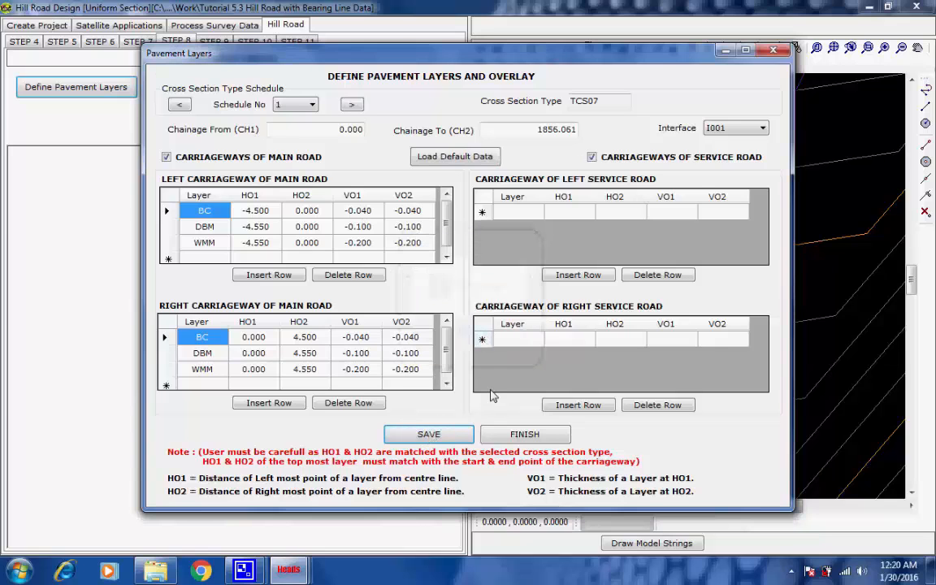
pyautogui.click(517, 437)
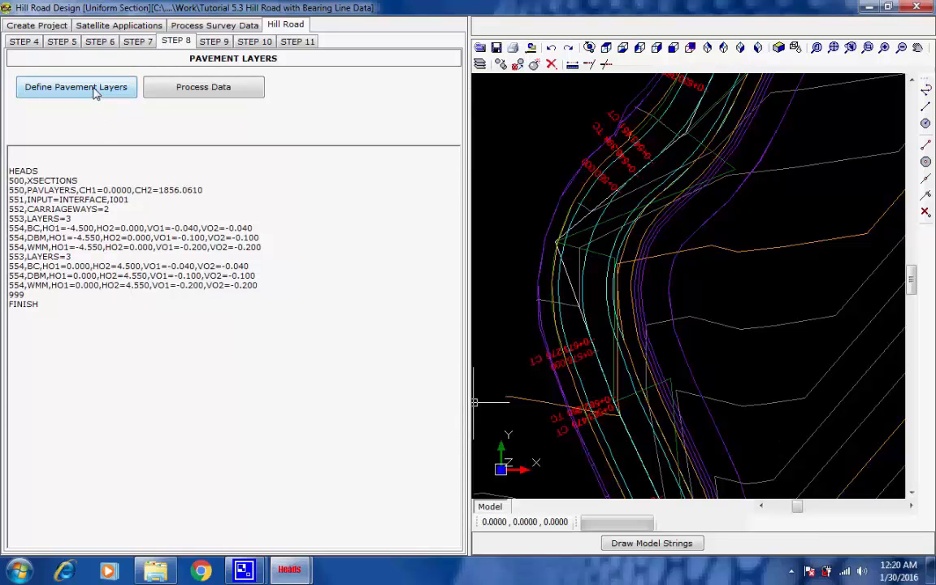
# Process the VOLUME earthwork quantities in Step 9 and close the processing window
pyautogui.click(214, 41)
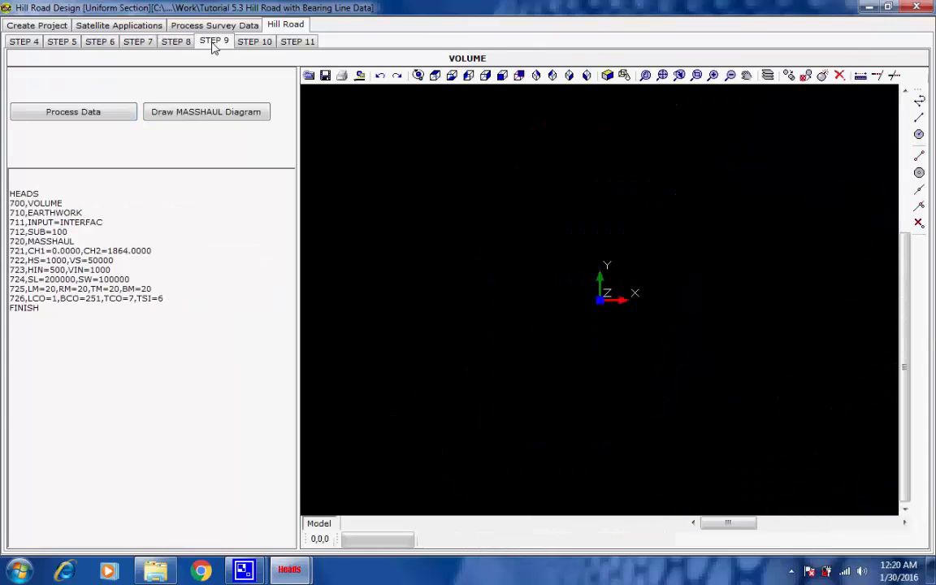
pyautogui.click(84, 114)
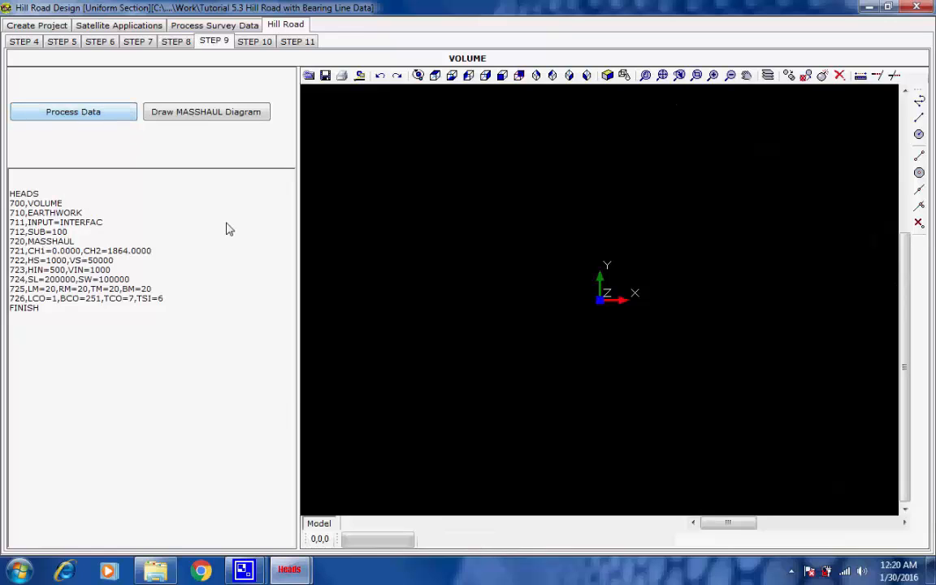
pyautogui.click(390, 205)
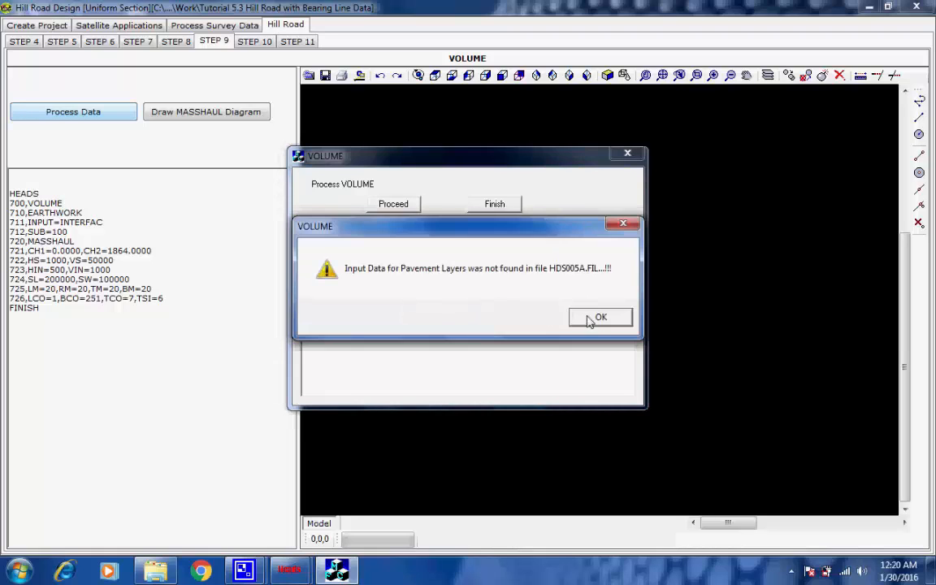
pyautogui.click(598, 317)
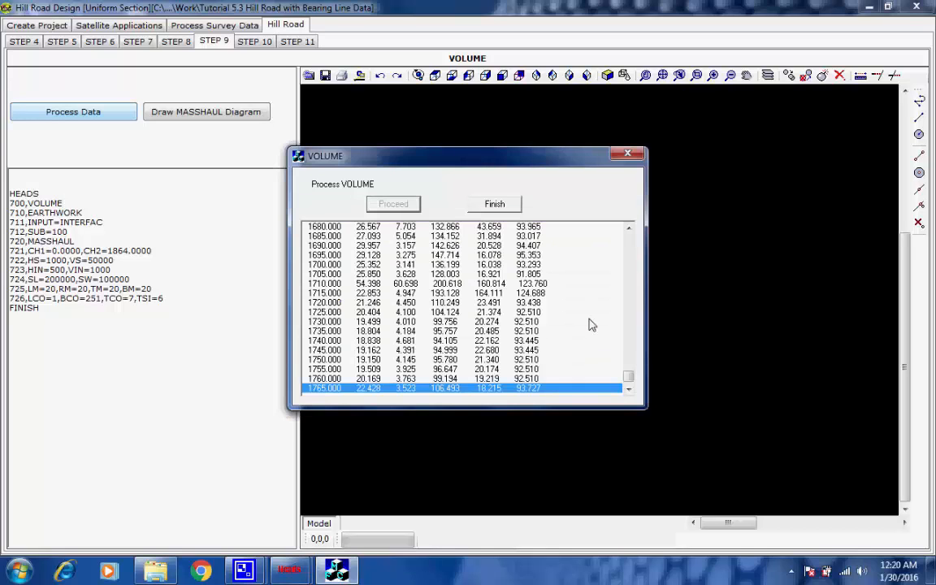
pyautogui.click(595, 316)
pyautogui.click(497, 204)
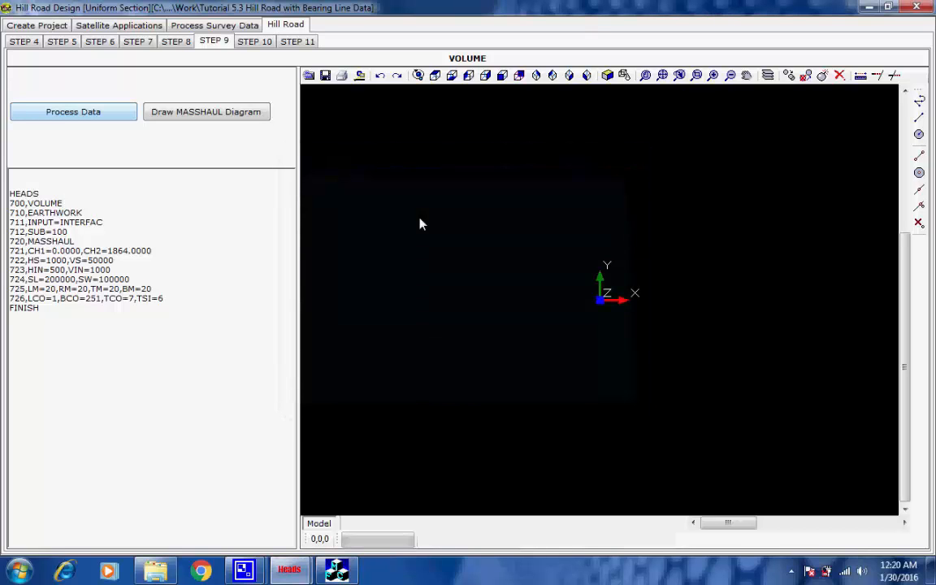
# Generate the plan drawing of the design strings in the Step 10 drawings section
pyautogui.click(261, 42)
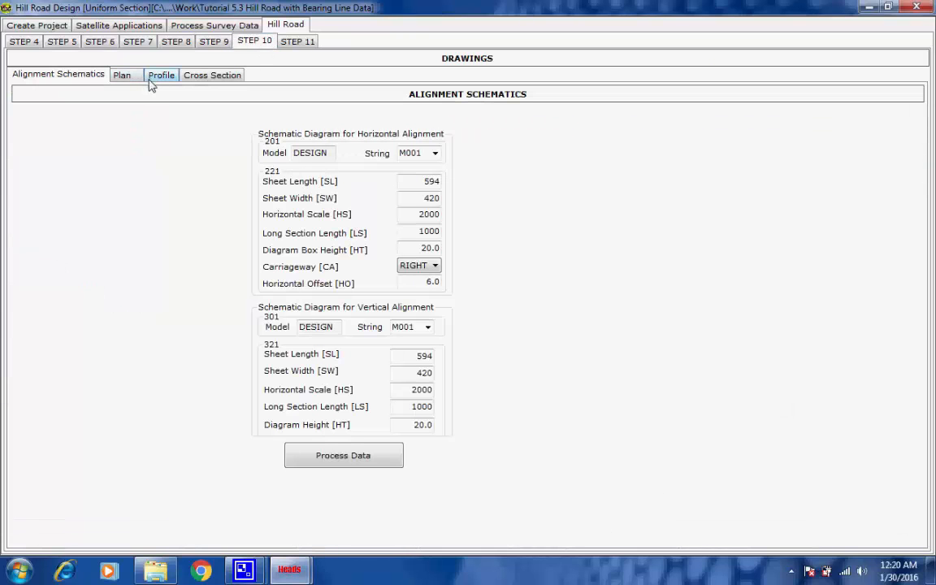
pyautogui.click(122, 75)
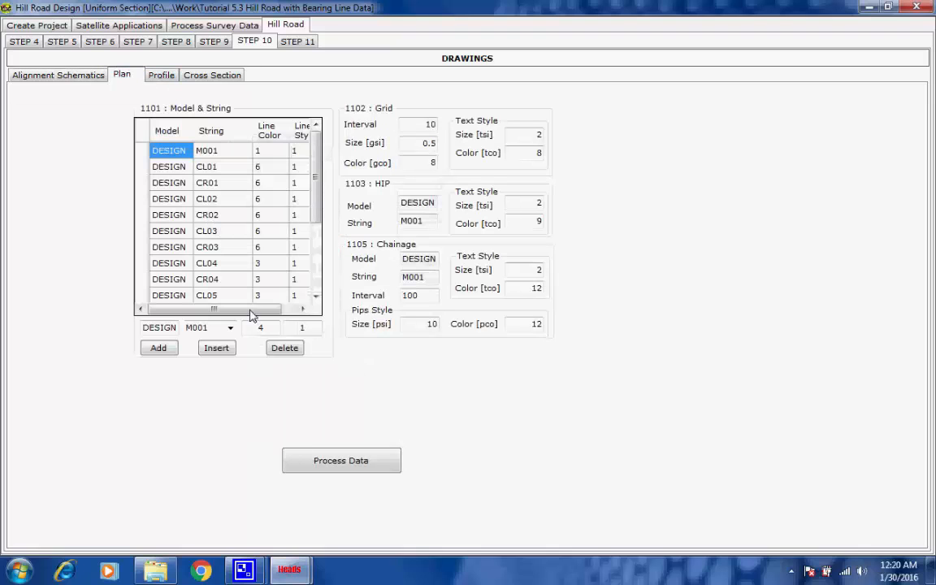
pyautogui.moveTo(316, 175)
pyautogui.mouseDown()
pyautogui.moveTo(318, 234)
pyautogui.moveTo(323, 156)
pyautogui.mouseUp()
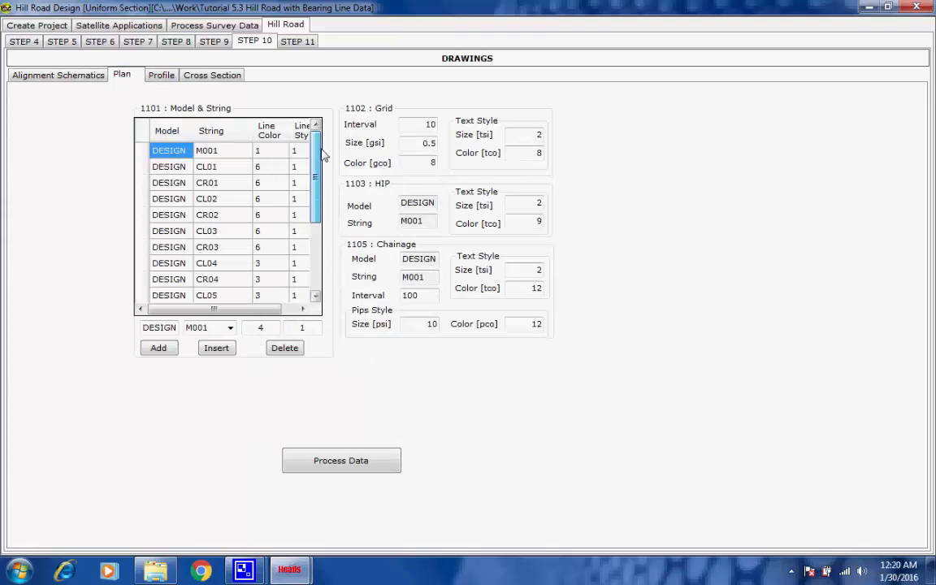
pyautogui.click(329, 459)
pyautogui.click(406, 210)
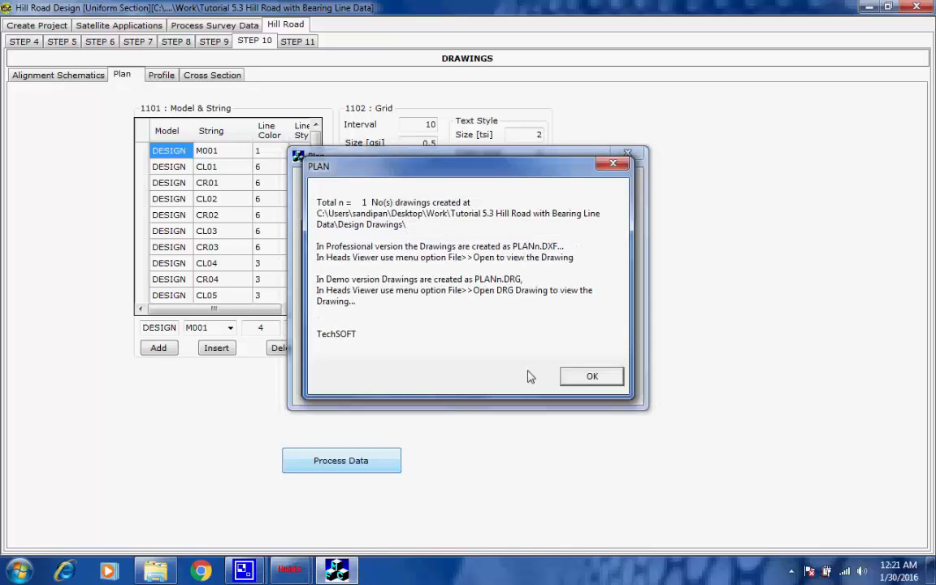
pyautogui.click(578, 377)
pyautogui.click(505, 211)
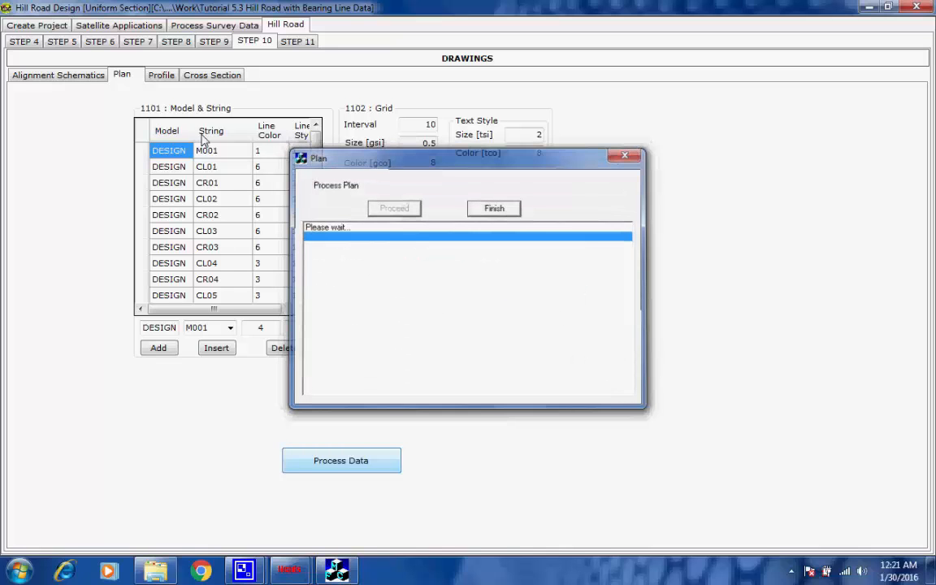
# Review the master strings listed for the profile drawing
pyautogui.click(168, 78)
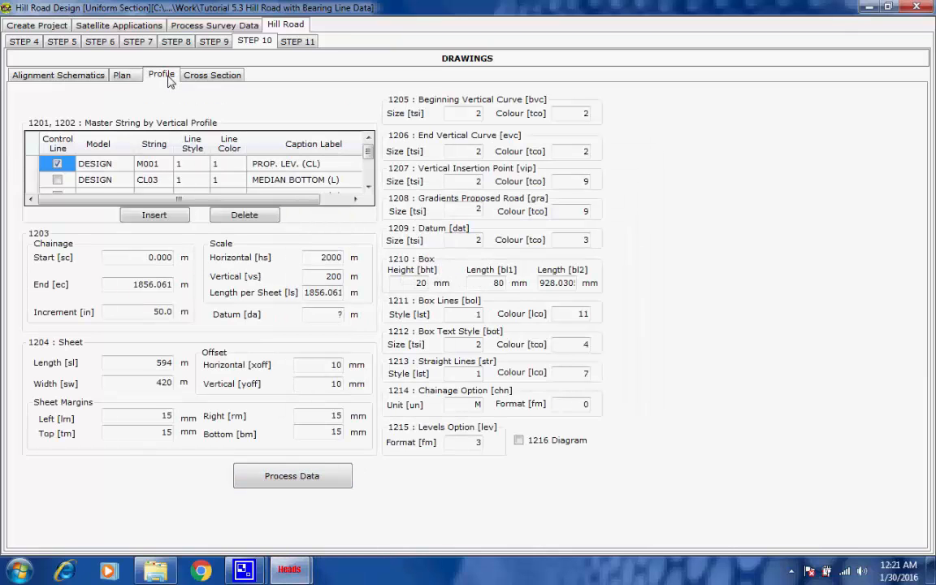
pyautogui.moveTo(369, 151)
pyautogui.mouseDown()
pyautogui.moveTo(369, 177)
pyautogui.moveTo(374, 144)
pyautogui.mouseUp()
pyautogui.click(369, 188)
pyautogui.click(369, 188)
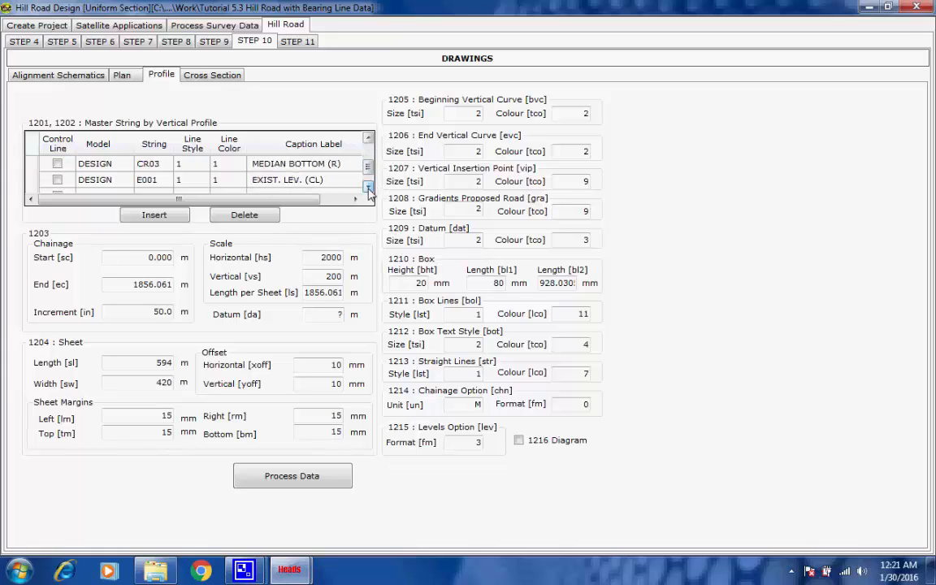
pyautogui.click(369, 138)
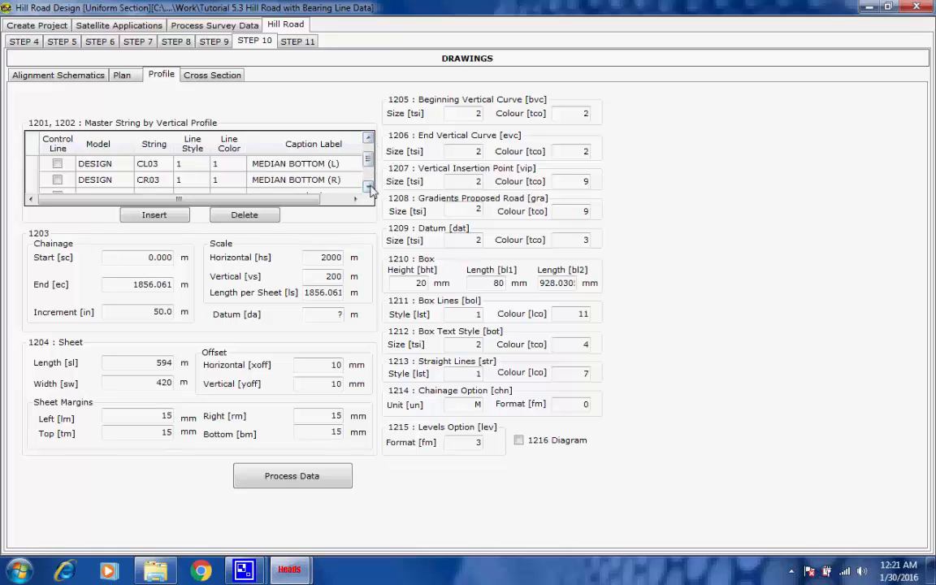
pyautogui.click(370, 189)
pyautogui.click(369, 189)
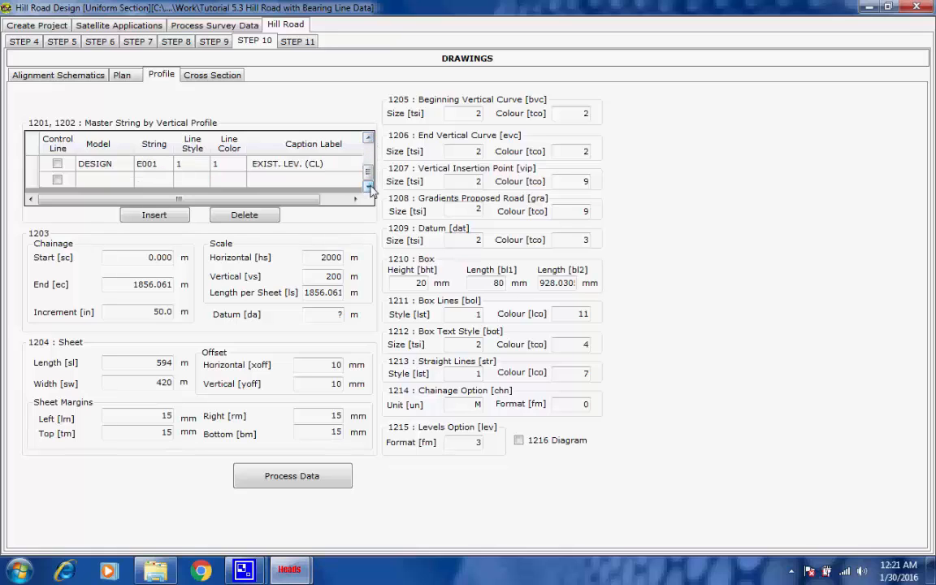
pyautogui.click(369, 139)
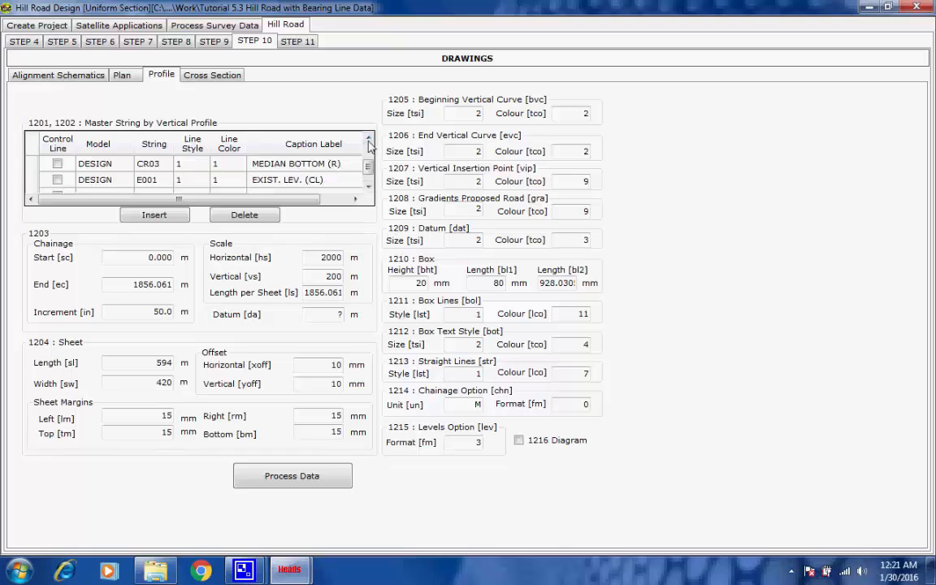
pyautogui.click(368, 139)
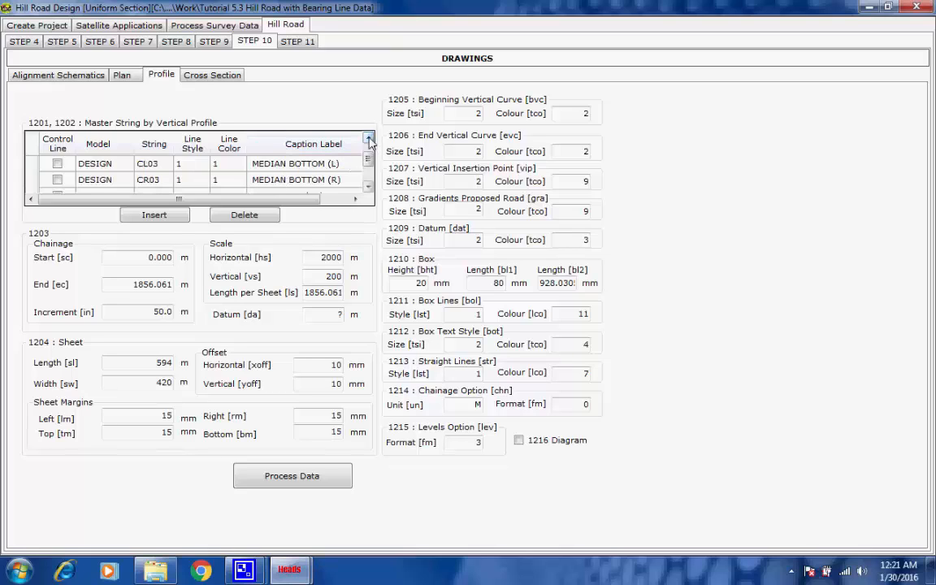
pyautogui.click(369, 140)
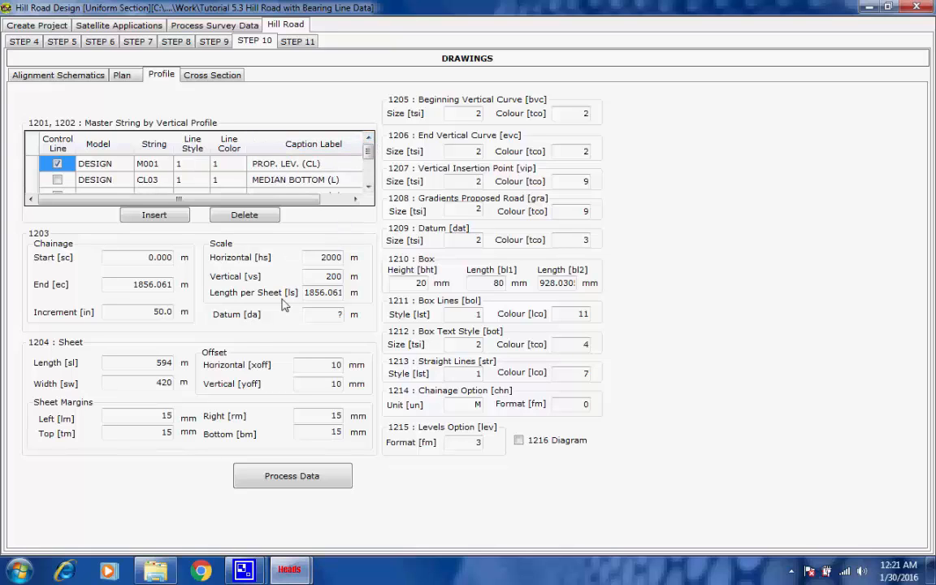
# Check the profile chainage, scale and sheet settings and process the longitudinal profile drawing
pyautogui.doubleClick(158, 257)
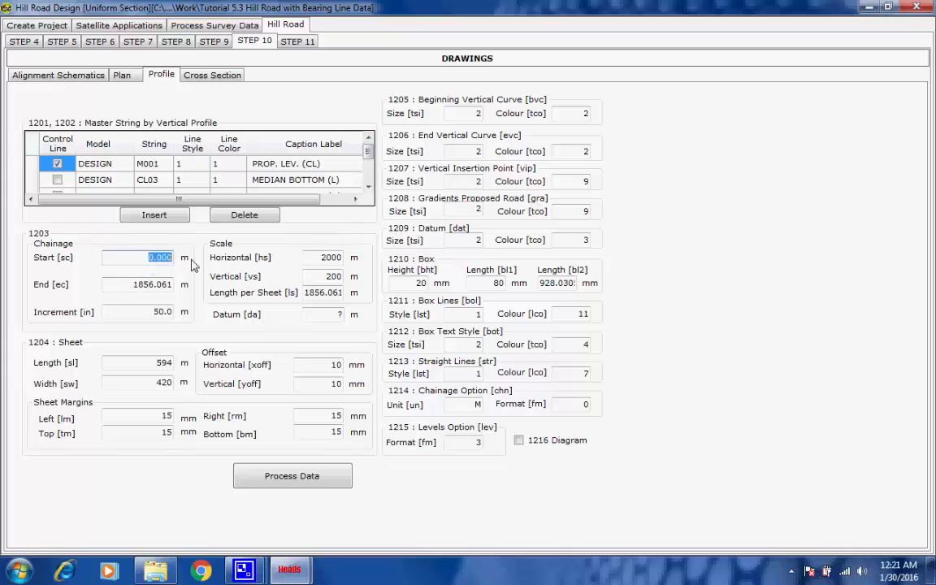
pyautogui.click(138, 285)
pyautogui.click(159, 312)
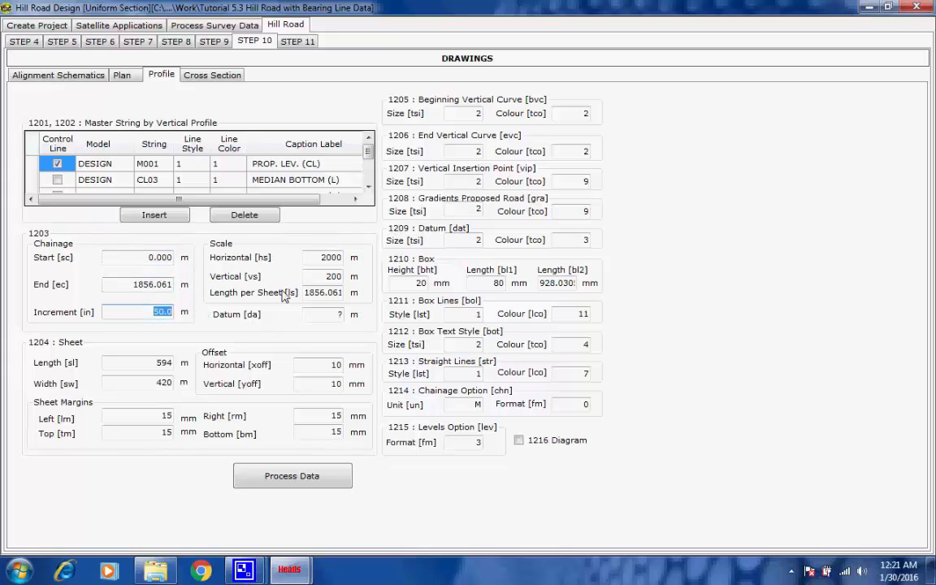
pyautogui.click(329, 258)
pyautogui.click(334, 276)
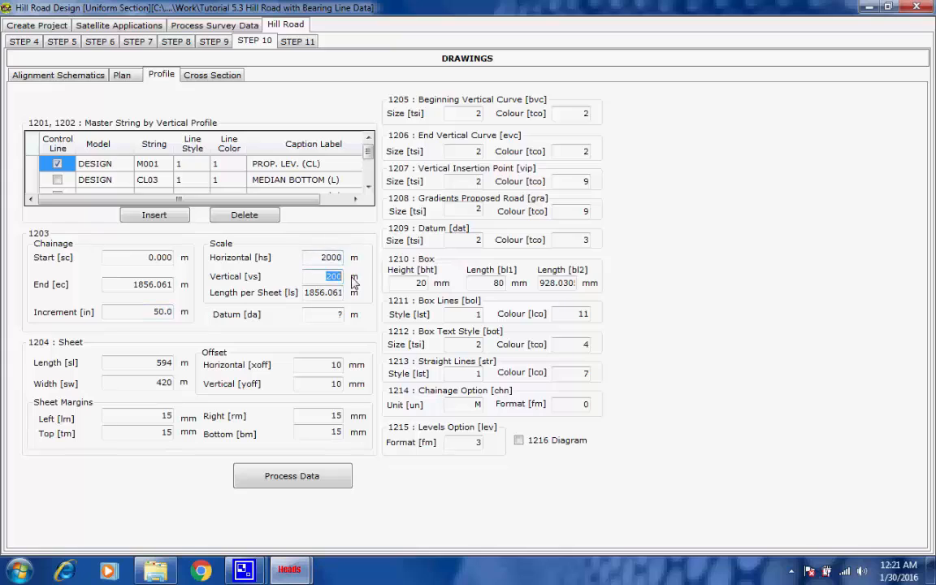
pyautogui.press('Tab')
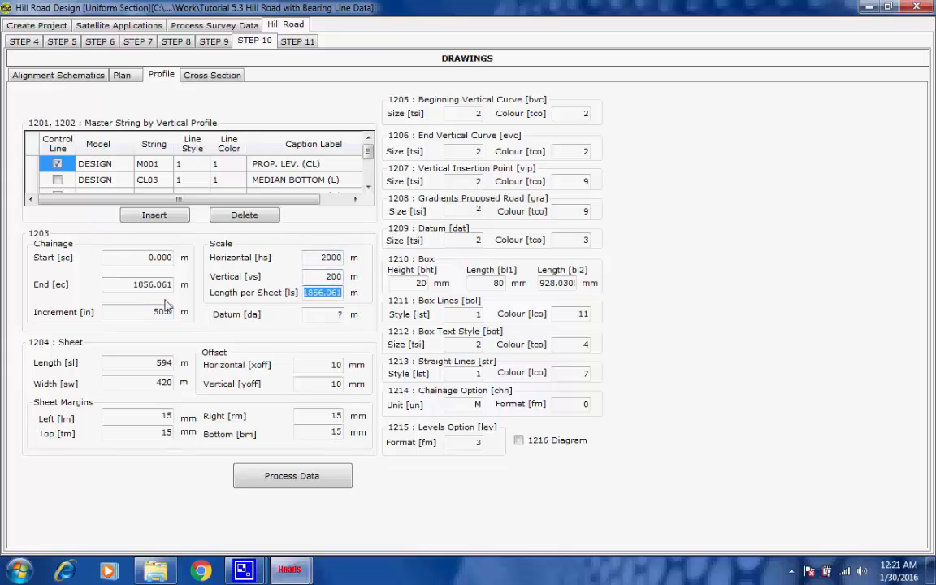
pyautogui.click(140, 285)
pyautogui.click(159, 313)
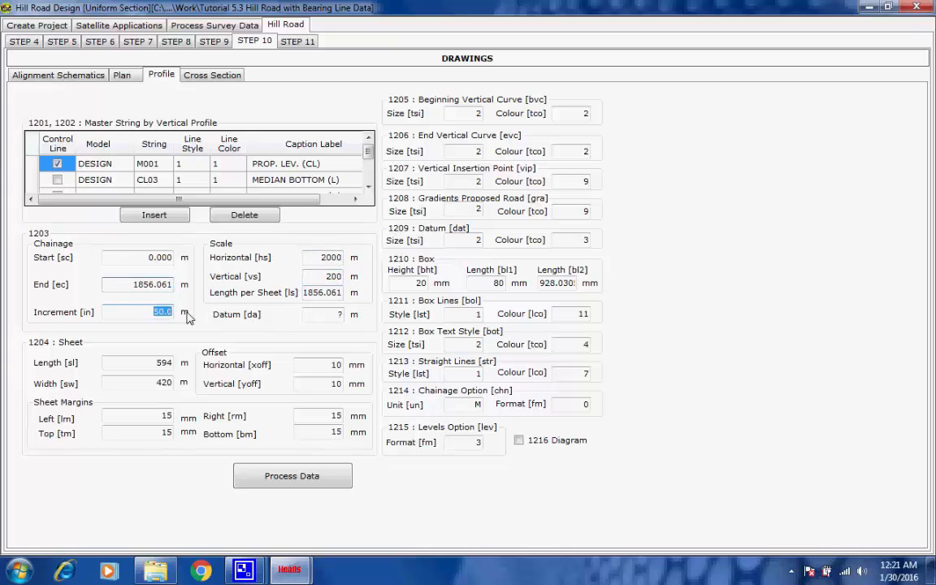
pyautogui.click(163, 363)
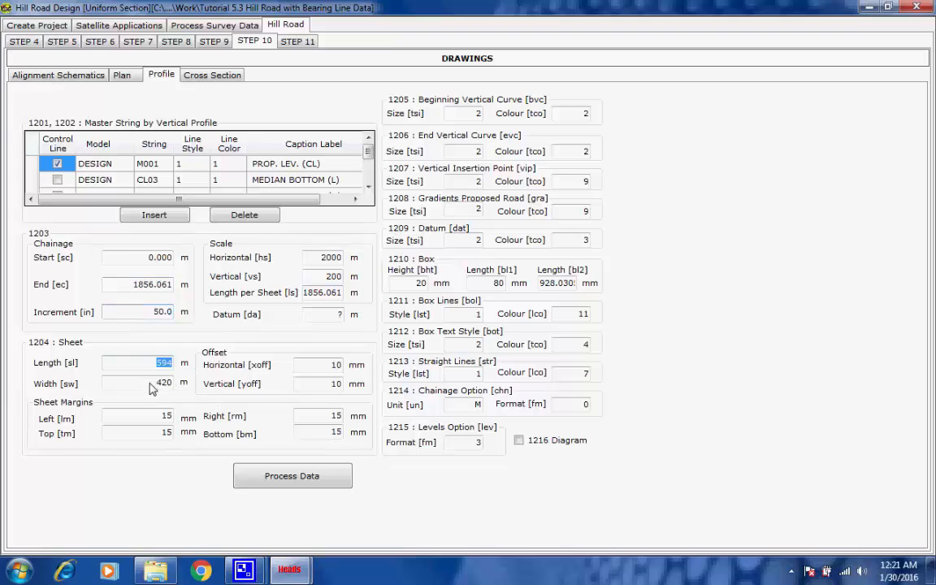
pyautogui.click(283, 480)
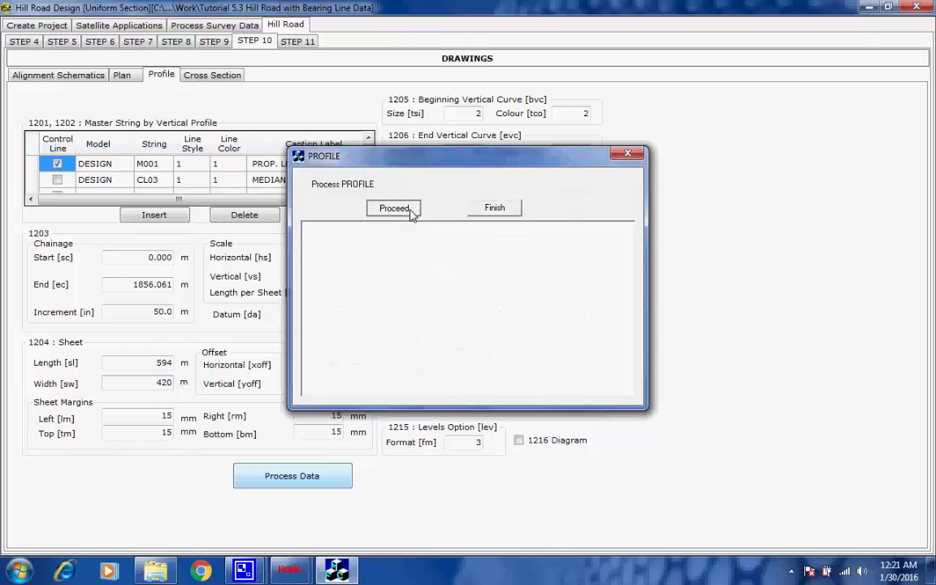
pyautogui.click(413, 212)
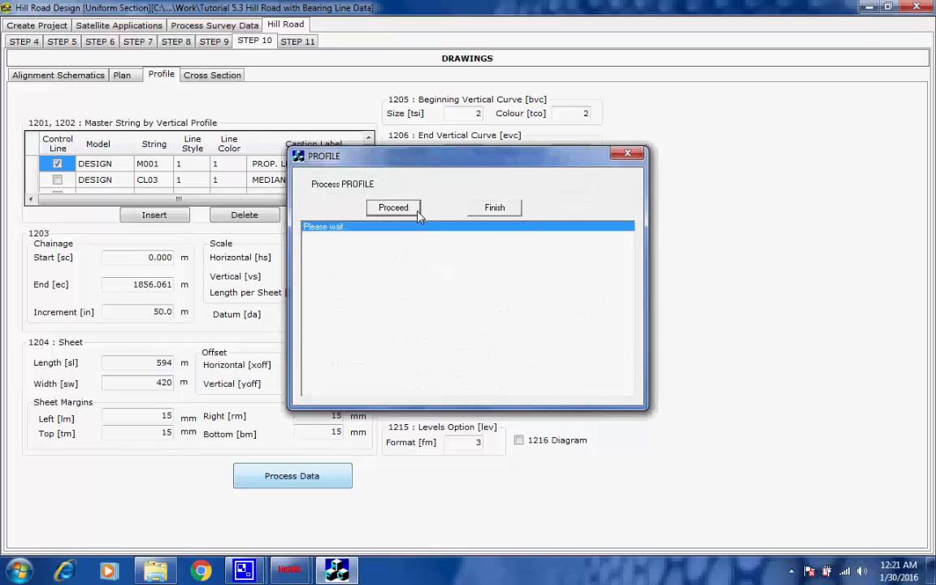
pyautogui.click(601, 316)
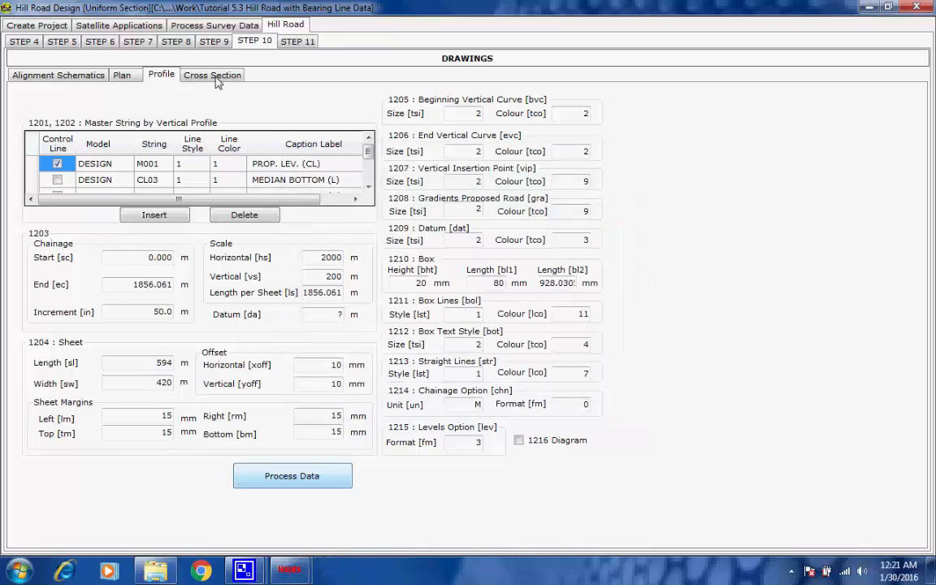
# Review the cross section drawing settings and process the cross section drawings from the interface data
pyautogui.click(215, 76)
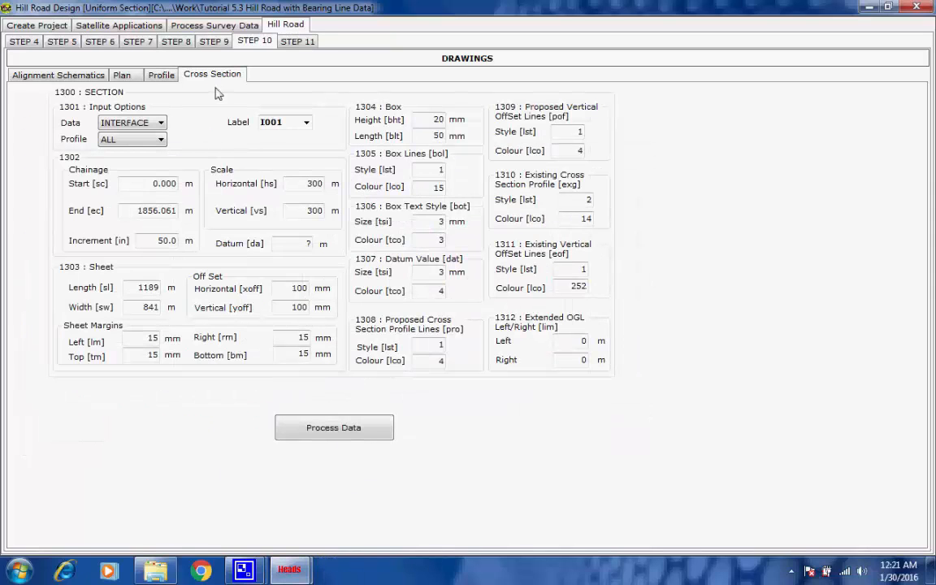
pyautogui.click(154, 186)
pyautogui.press('Tab')
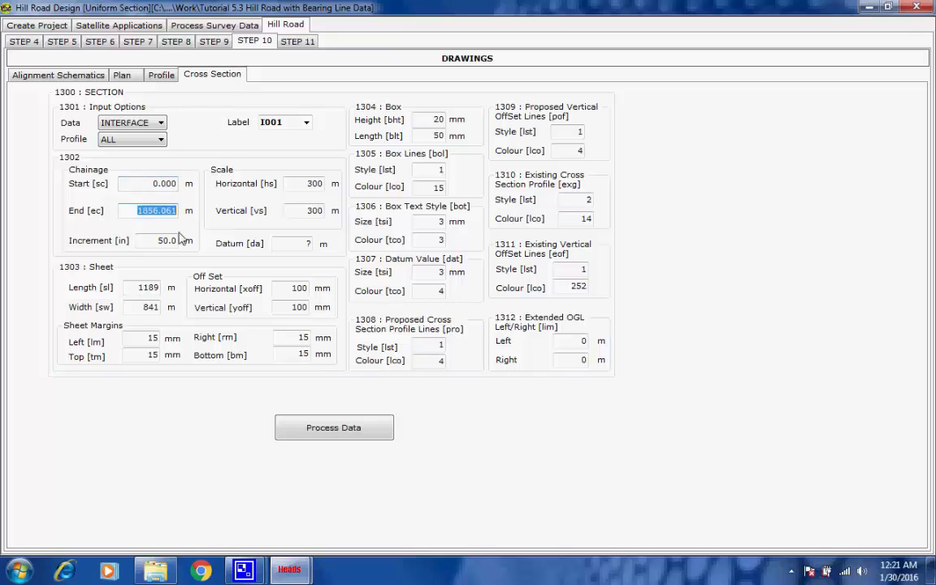
pyautogui.press('Tab')
pyautogui.press('Tab')
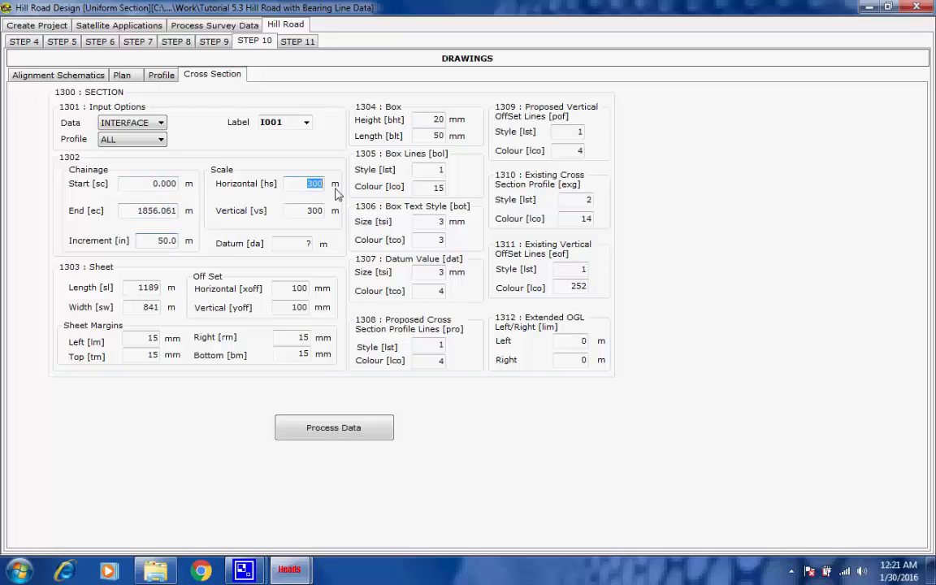
pyautogui.press('Tab')
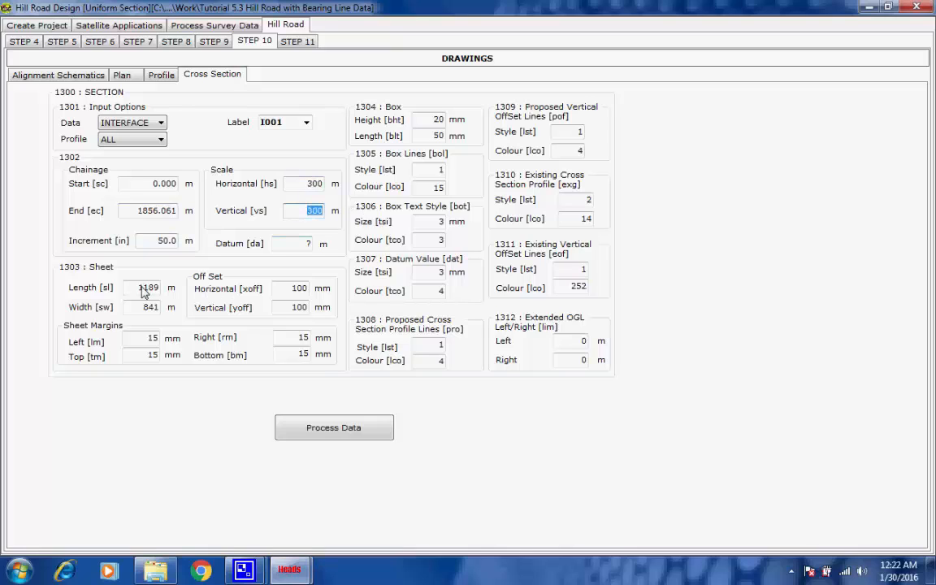
pyautogui.press('Tab')
pyautogui.press('Tab')
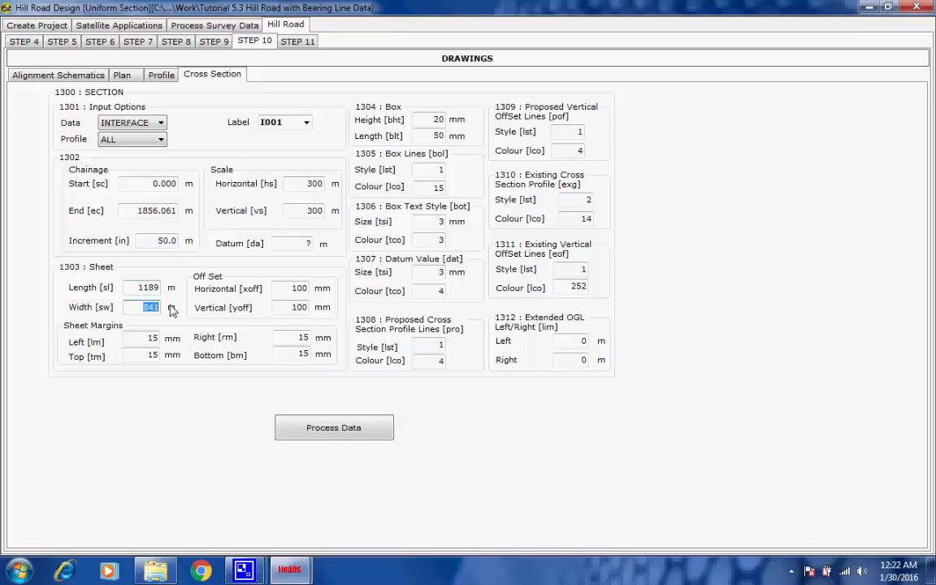
pyautogui.click(142, 309)
pyautogui.click(341, 429)
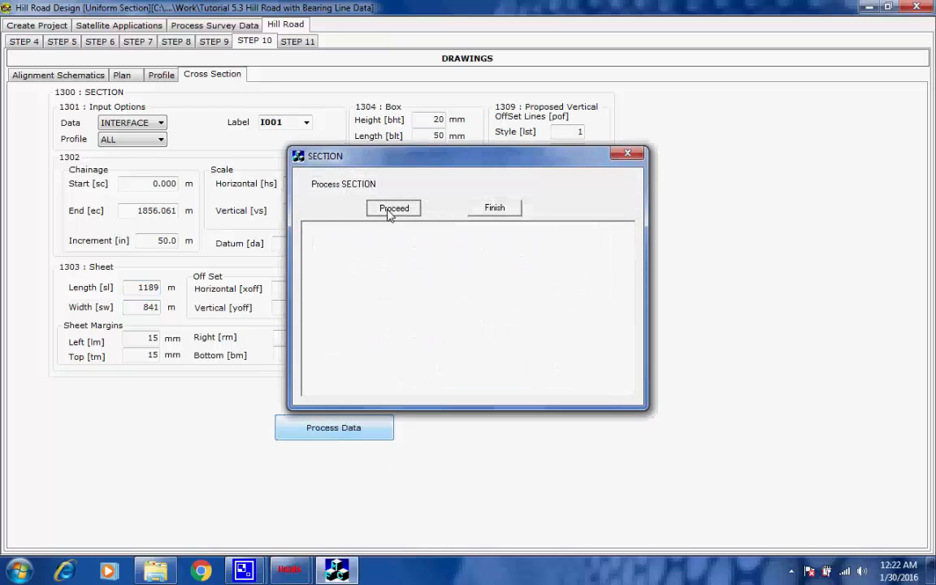
pyautogui.click(391, 210)
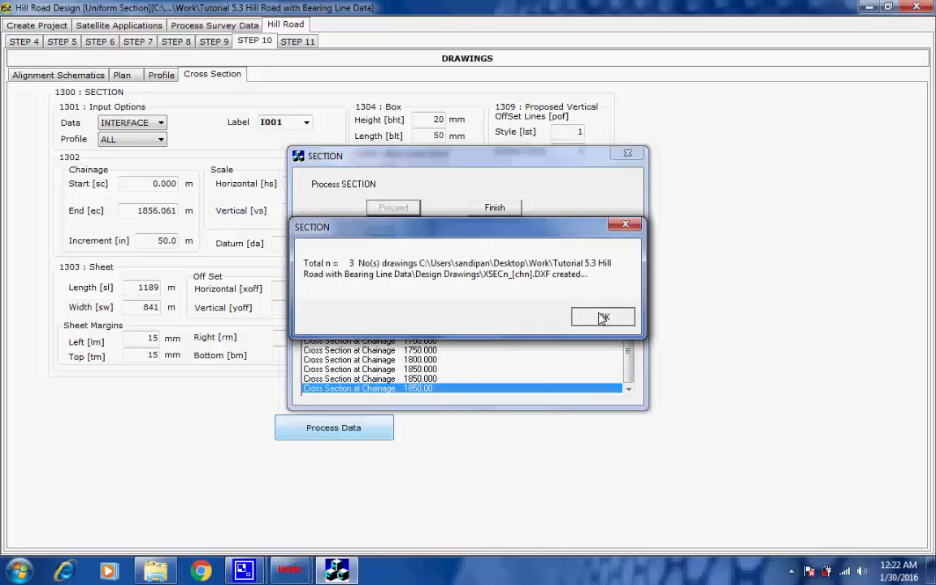
pyautogui.click(603, 317)
pyautogui.click(497, 210)
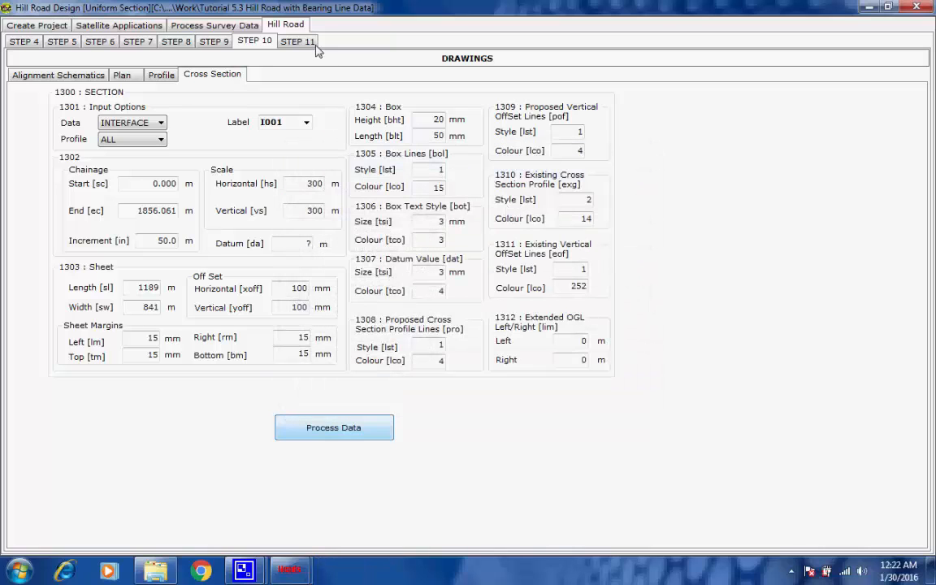
# Create the project data file in Step 11
pyautogui.click(300, 45)
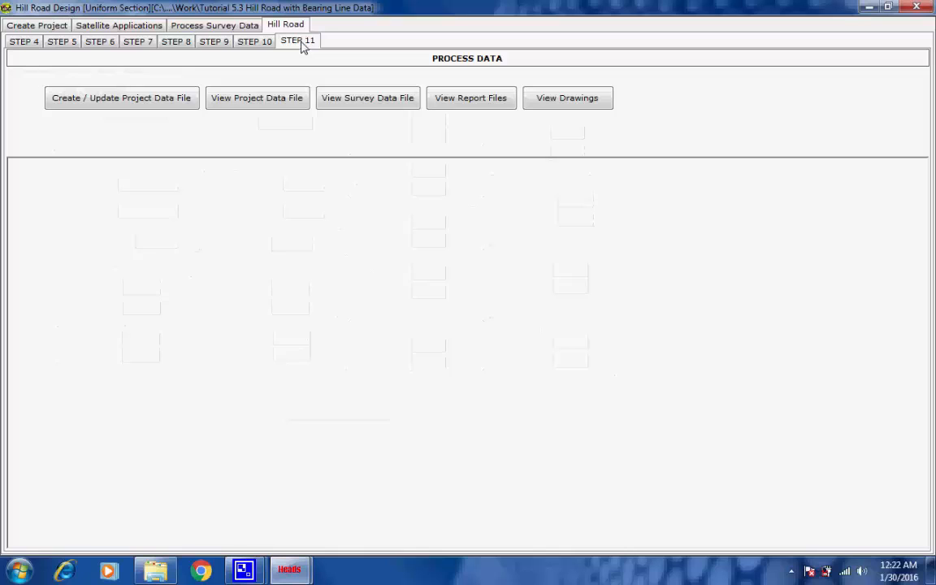
pyautogui.click(162, 102)
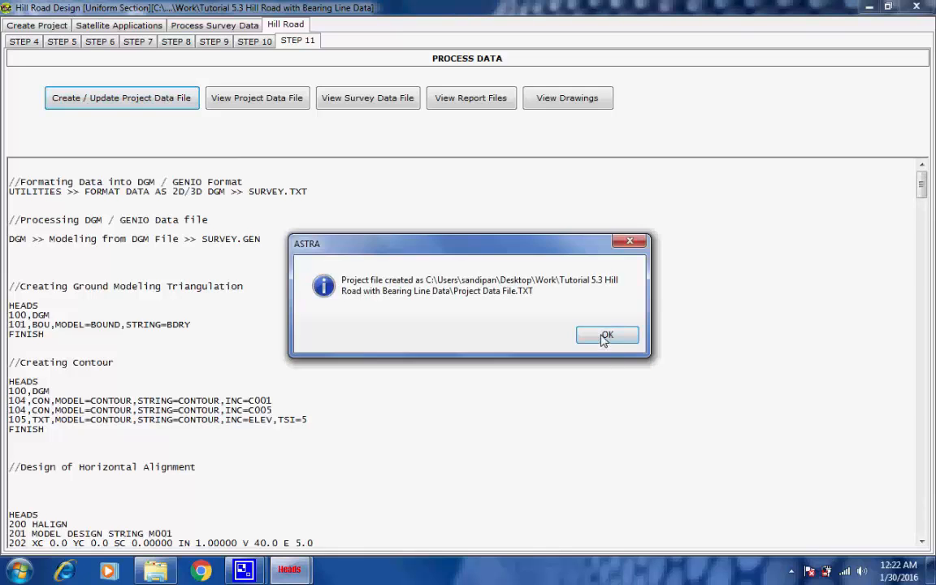
pyautogui.click(602, 334)
# Open the project data file and scroll through its contents
pyautogui.click(256, 98)
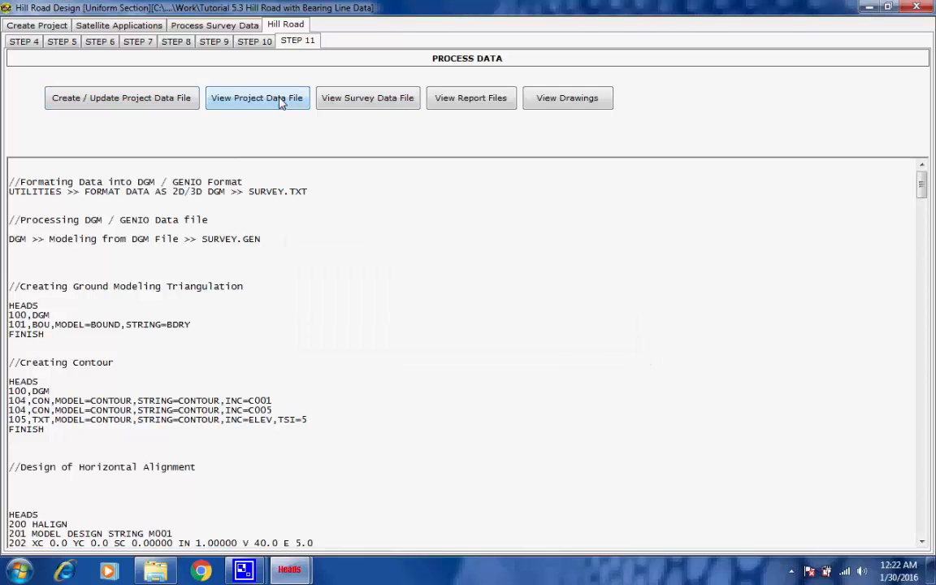
pyautogui.moveTo(891, 114); pyautogui.dragTo(910, 496)
pyautogui.click(891, 53)
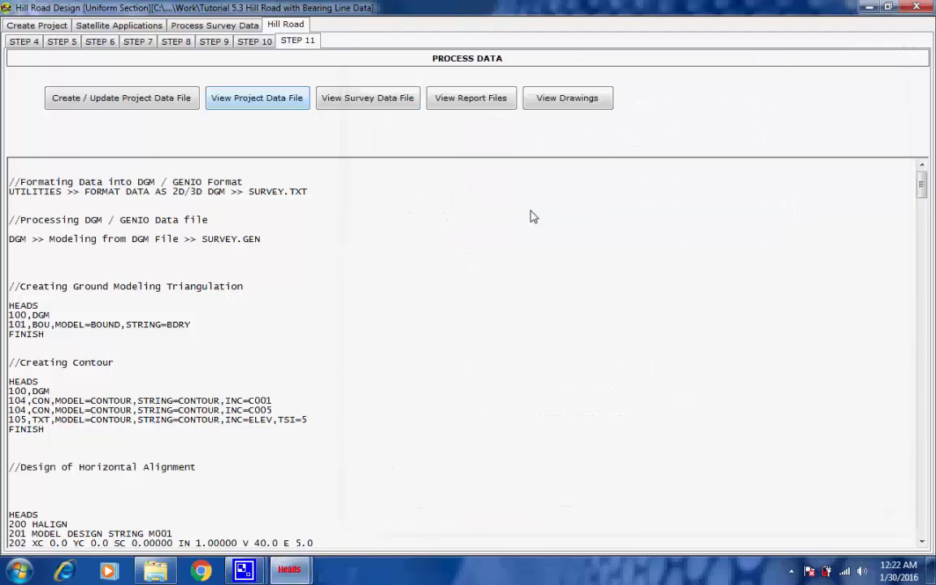
# Open the survey data file and scroll through the bearing line spreadsheet
pyautogui.click(391, 104)
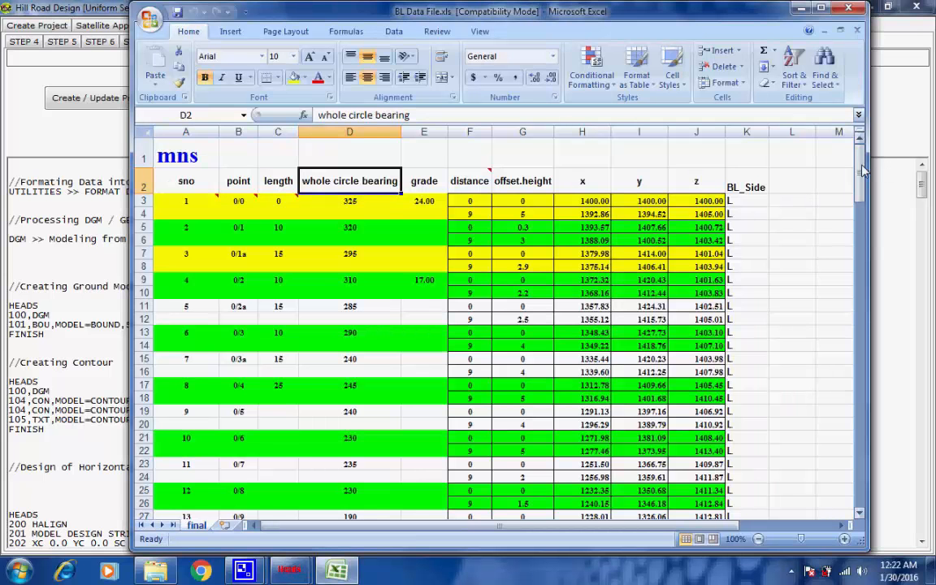
pyautogui.moveTo(863, 170); pyautogui.dragTo(860, 503)
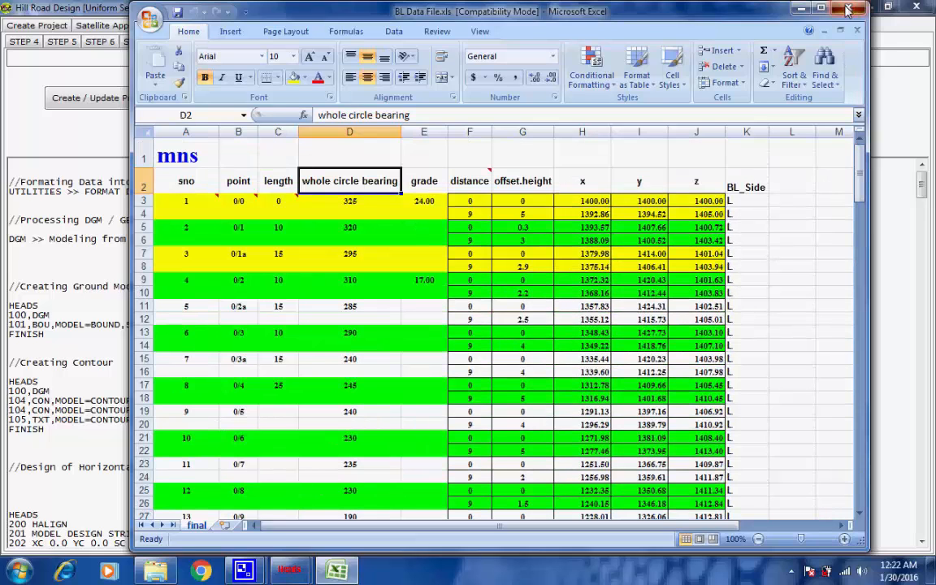
# Open the processed report files and scroll through the horizontal alignment report
pyautogui.click(920, 7)
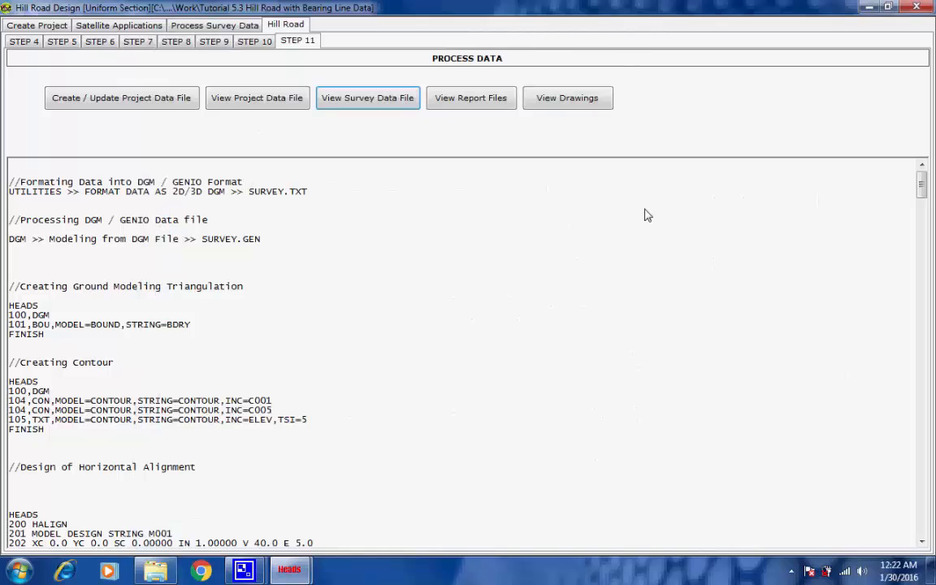
pyautogui.click(475, 99)
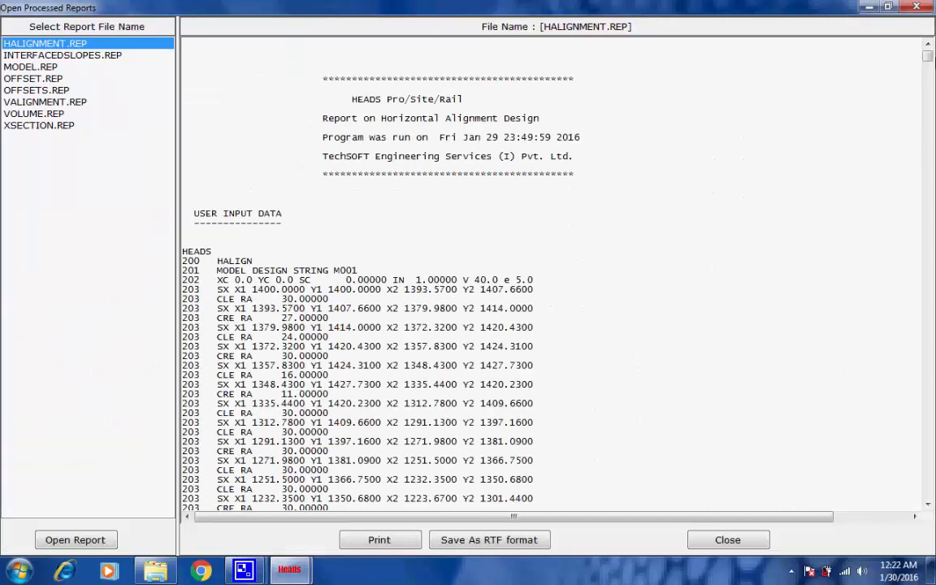
pyautogui.moveTo(931, 56); pyautogui.dragTo(930, 505)
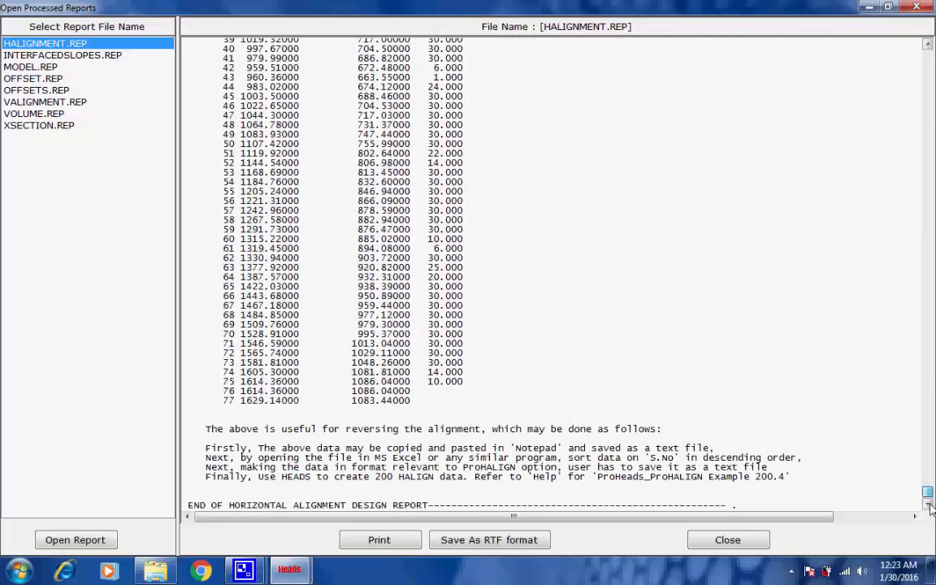
# Open the vertical alignment report and scroll through it to the end and back
pyautogui.click(52, 104)
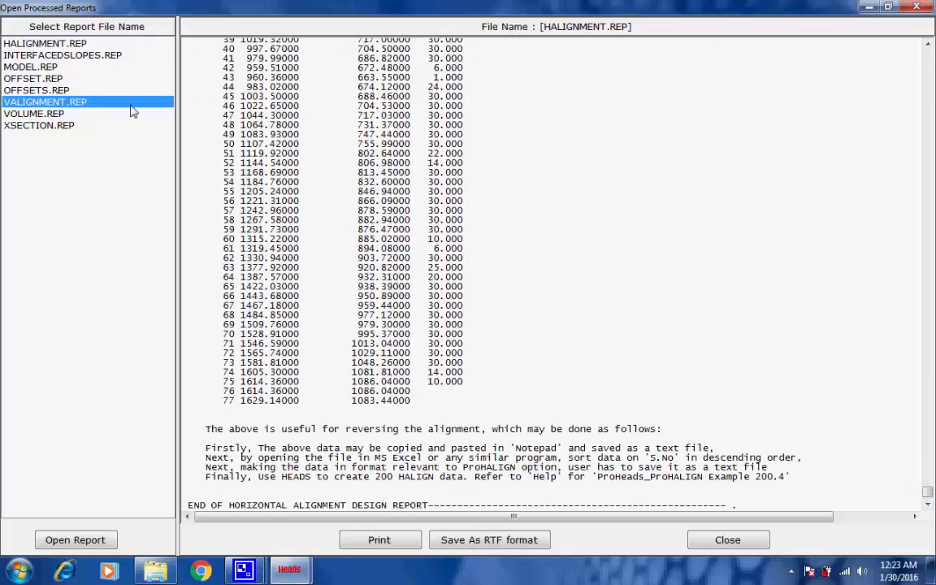
pyautogui.scroll(10, 908, 334)
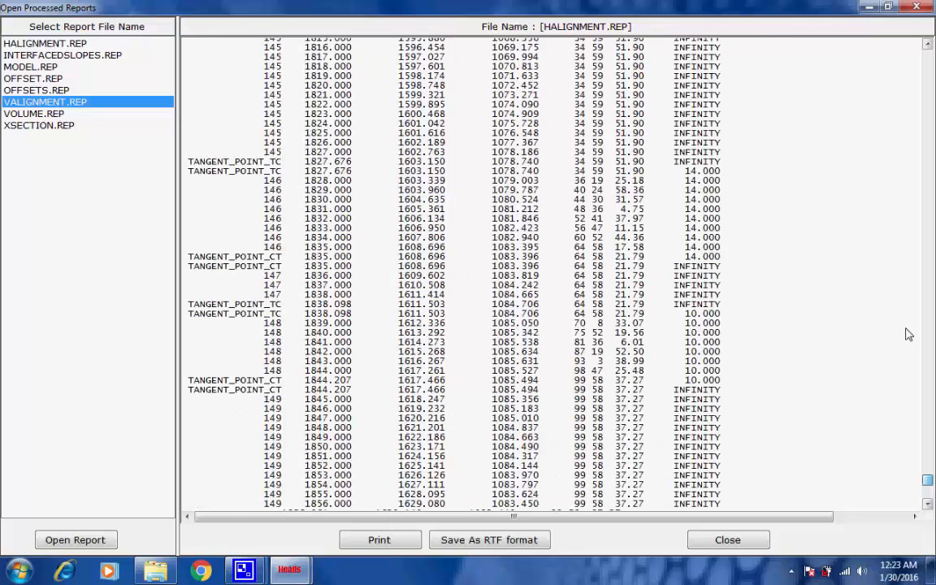
pyautogui.moveTo(908, 334); pyautogui.dragTo(918, 39)
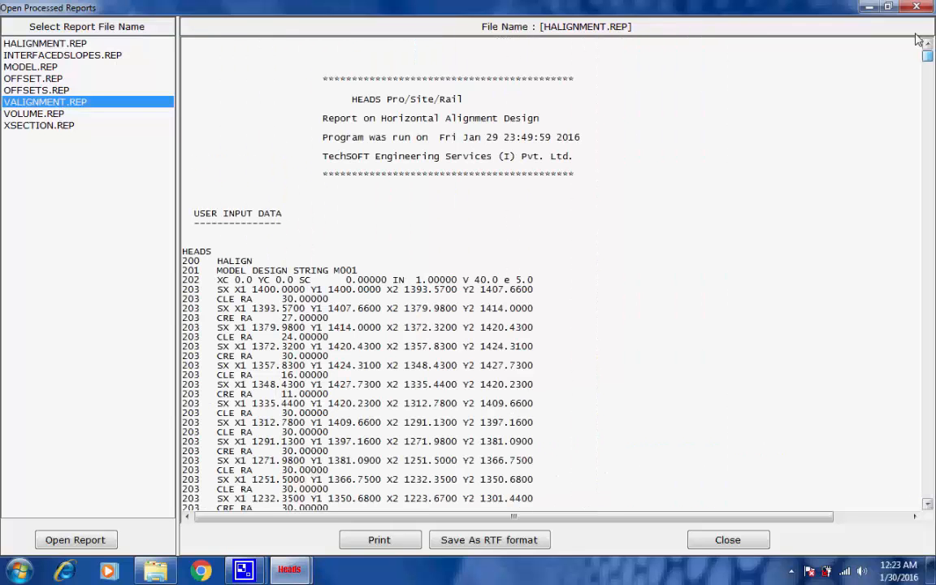
pyautogui.doubleClick(54, 103)
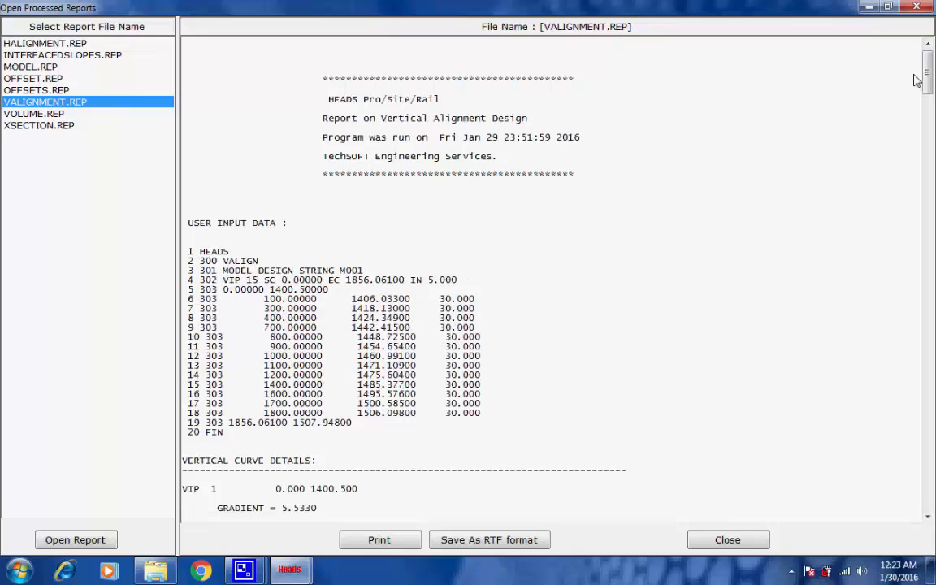
pyautogui.moveTo(926, 73); pyautogui.dragTo(930, 495)
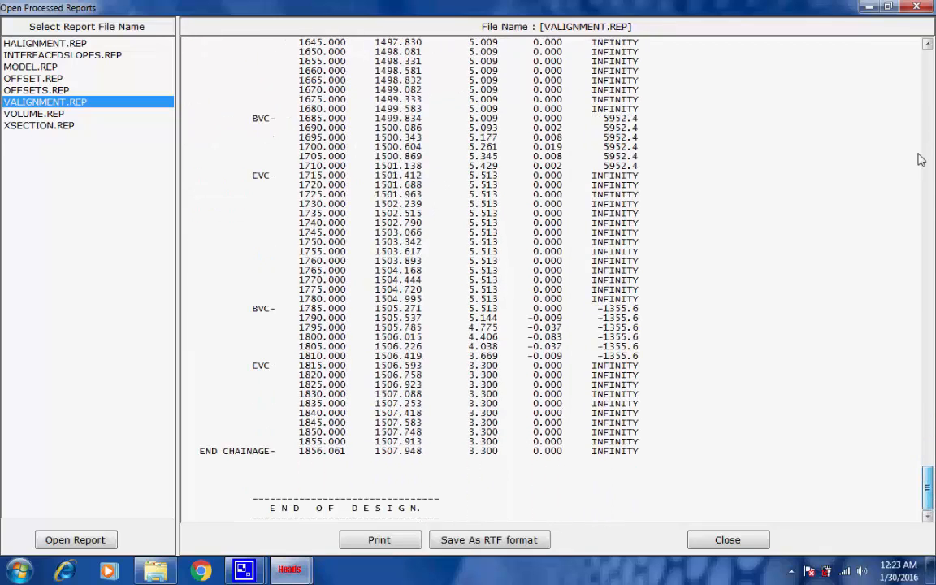
pyautogui.moveTo(918, 155); pyautogui.dragTo(924, 3)
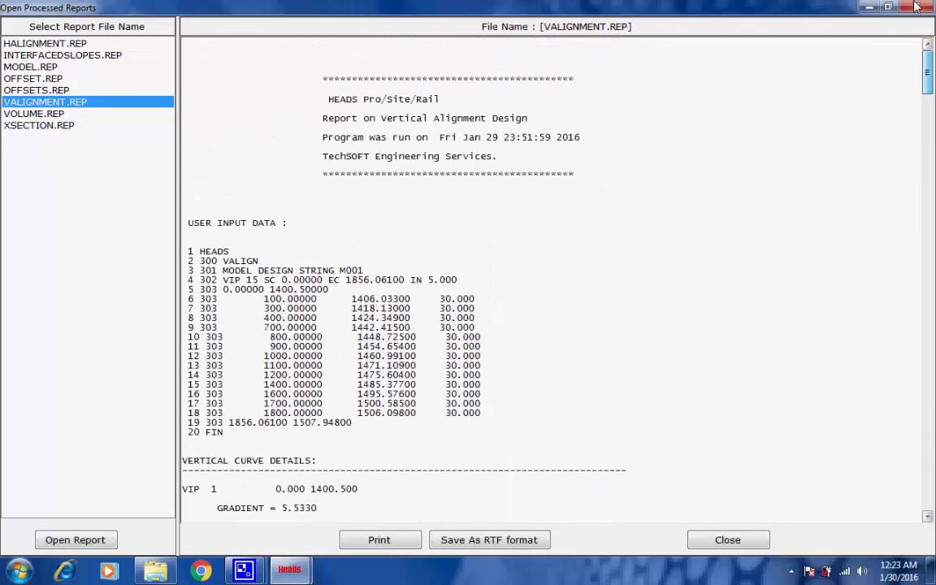
# Open the volume report, scroll through it to the end, and close the reports window
pyautogui.click(46, 115)
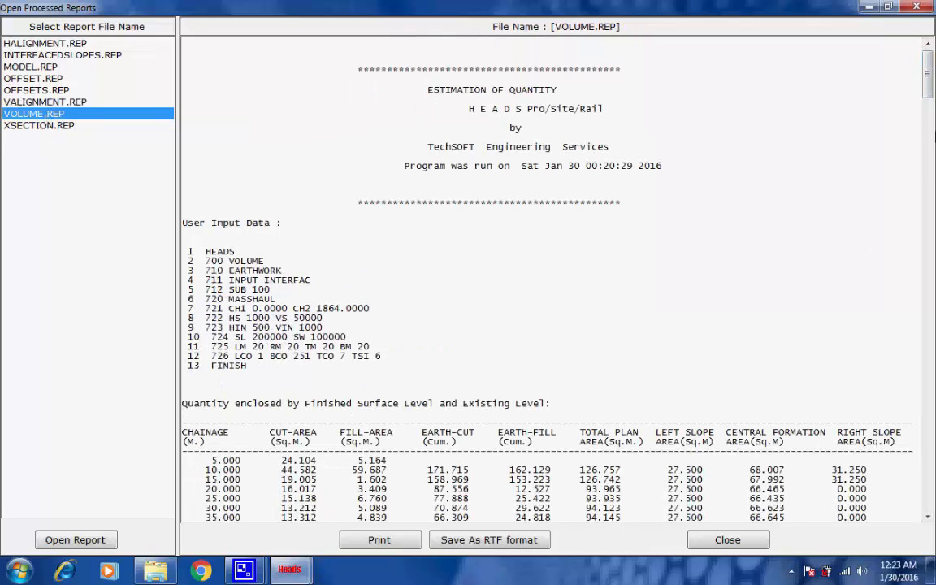
pyautogui.doubleClick(247, 261)
pyautogui.doubleClick(240, 272)
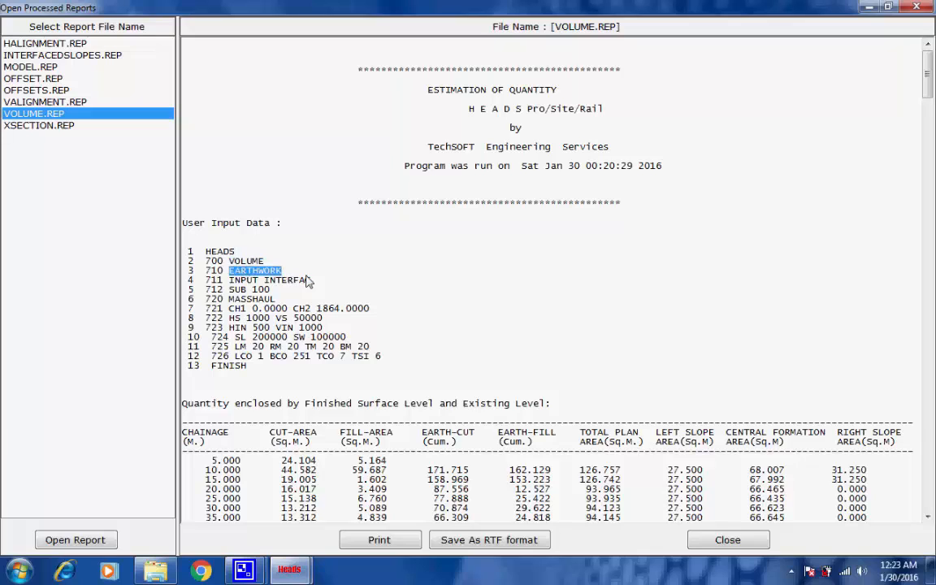
pyautogui.click(479, 283)
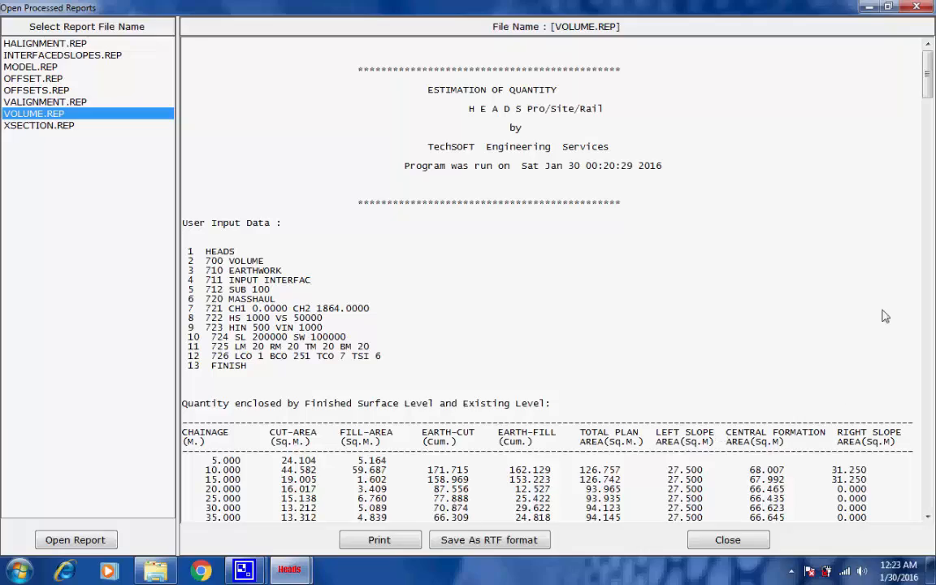
pyautogui.moveTo(928, 104); pyautogui.dragTo(926, 518)
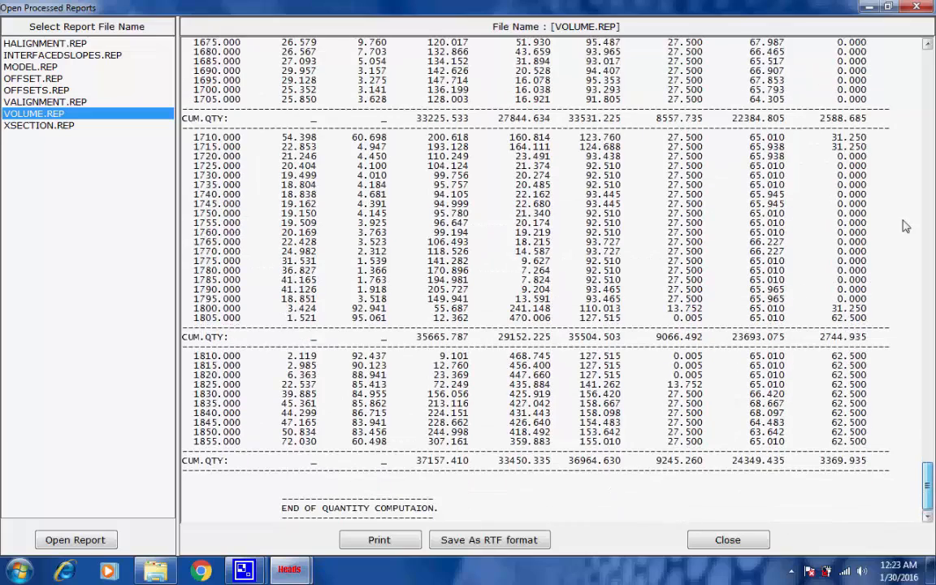
pyautogui.click(915, 7)
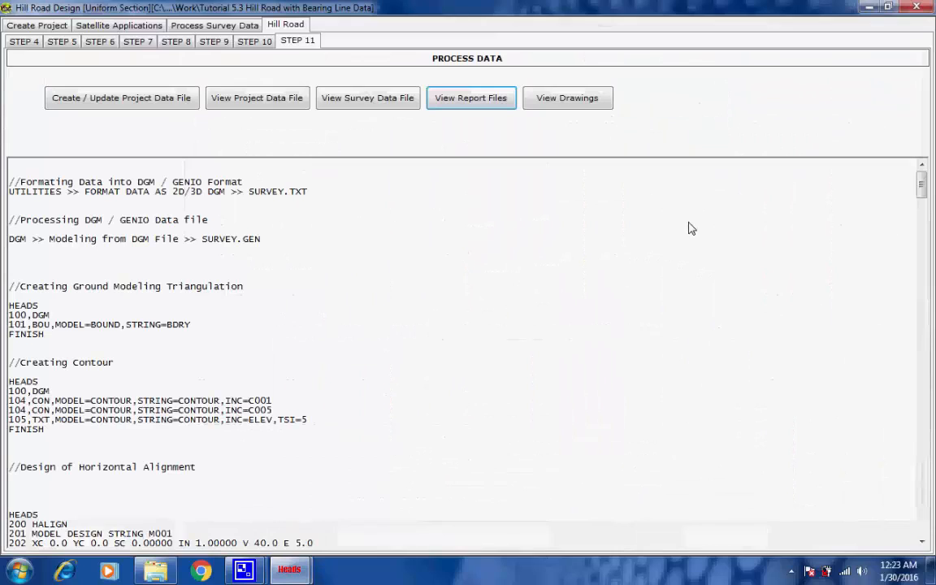
# Open all the design drawings in the viewer
pyautogui.click(576, 105)
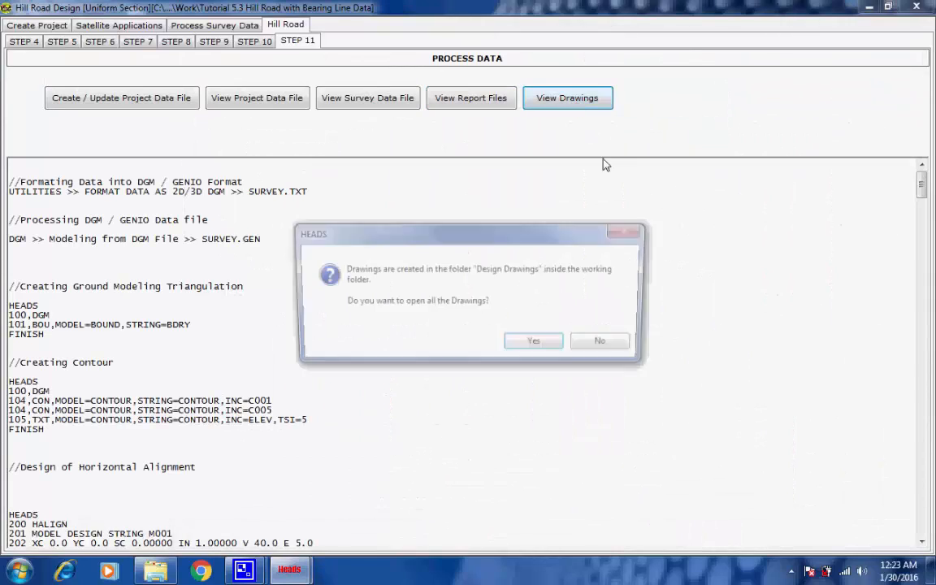
pyautogui.click(539, 345)
pyautogui.moveTo(243, 575)
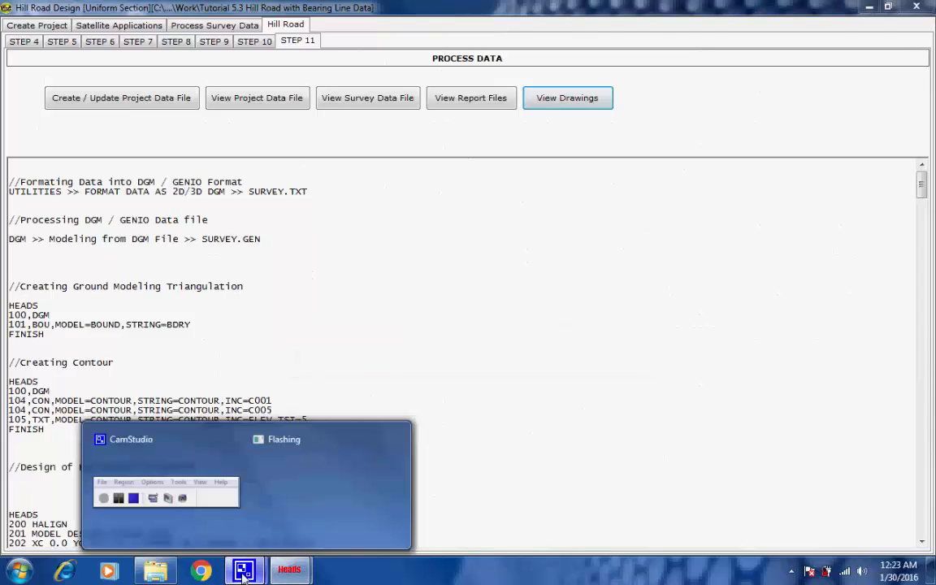
pyautogui.click(166, 487)
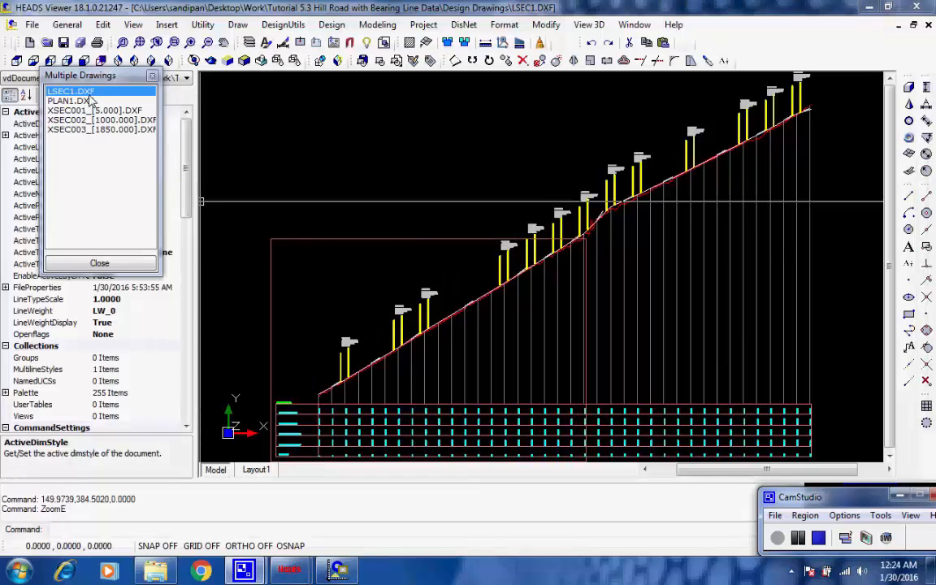
# Zoom and pan through the longitudinal section drawing to examine its level bands and vertical curve labels
pyautogui.click(260, 456)
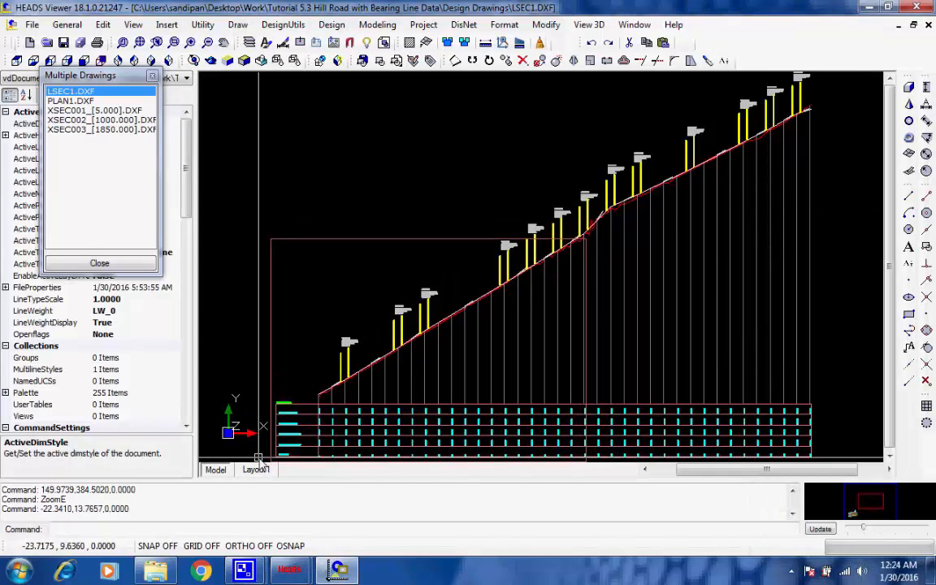
pyautogui.scroll(8, 260, 459)
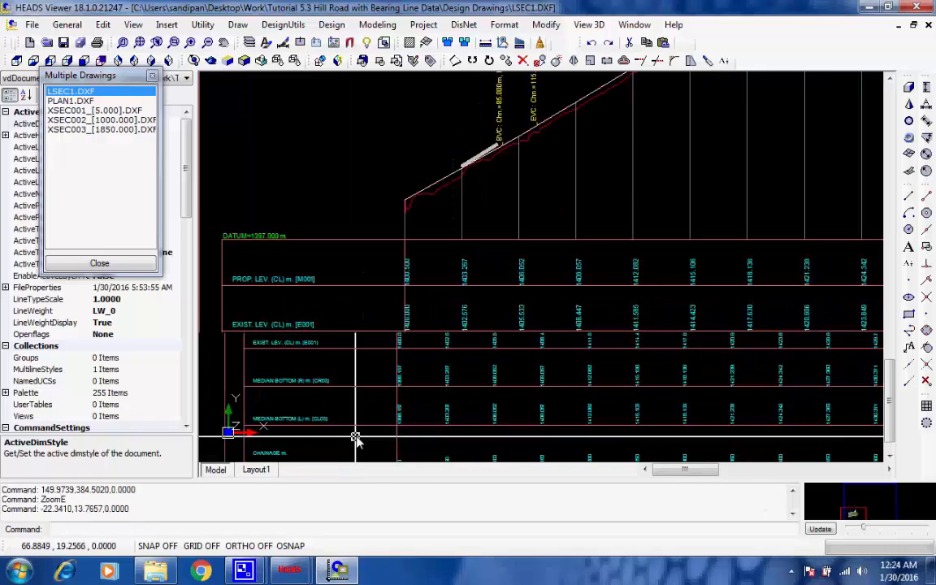
pyautogui.scroll(3, 383, 323)
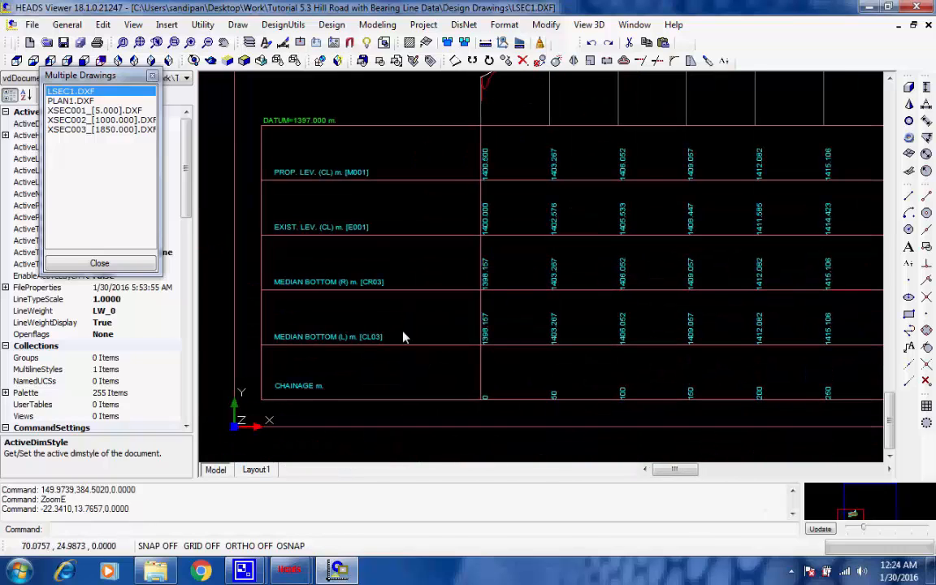
pyautogui.moveTo(400, 307)
pyautogui.mouseDown(button='middle')
pyautogui.moveTo(515, 309)
pyautogui.moveTo(546, 294)
pyautogui.mouseUp(button='middle')
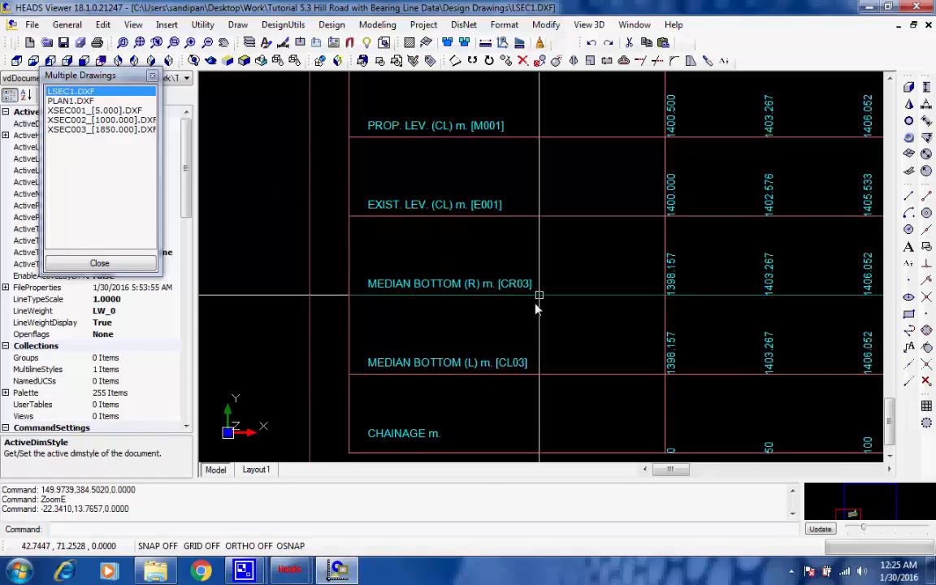
pyautogui.scroll(-2, 512, 427)
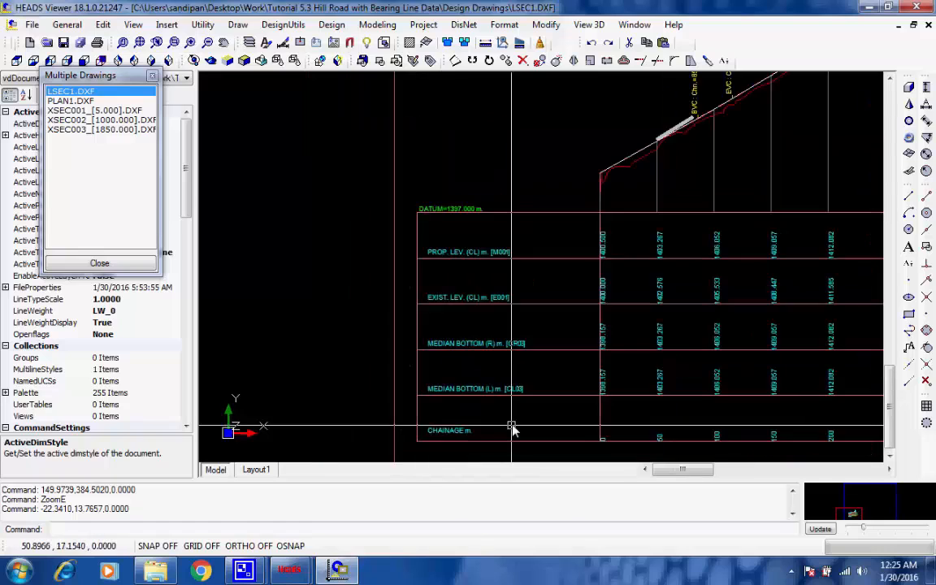
pyautogui.scroll(-2, 512, 427)
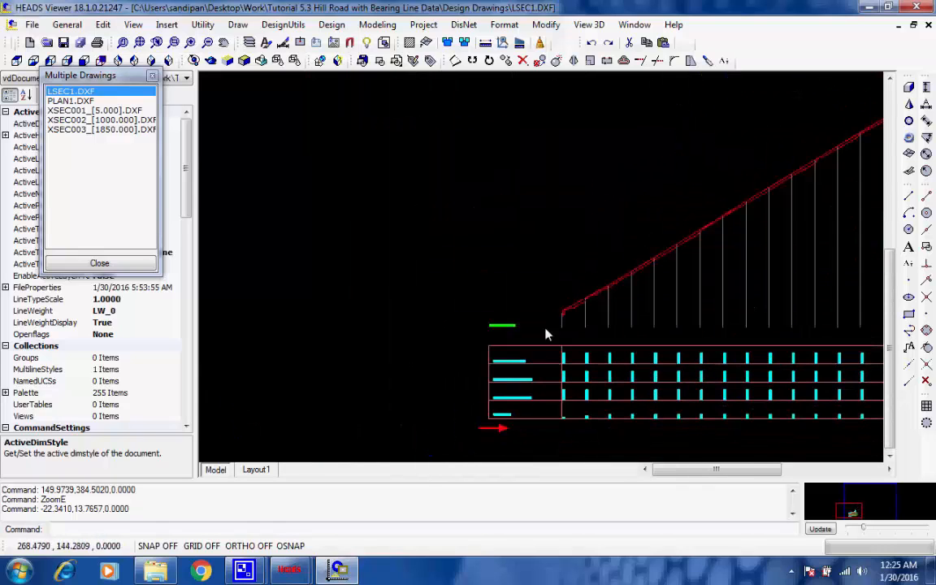
pyautogui.moveTo(545, 328); pyautogui.dragTo(288, 372, button='middle')
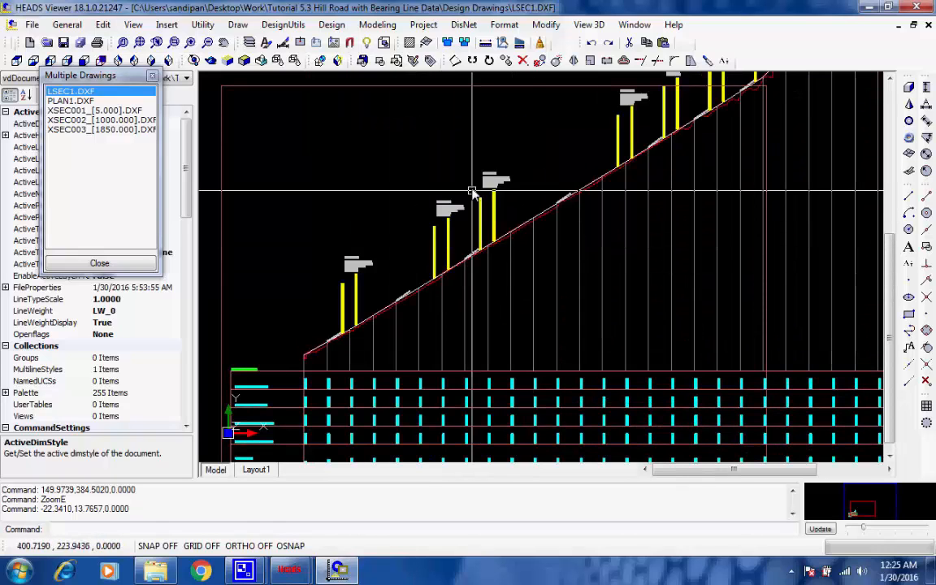
pyautogui.scroll(4, 477, 245)
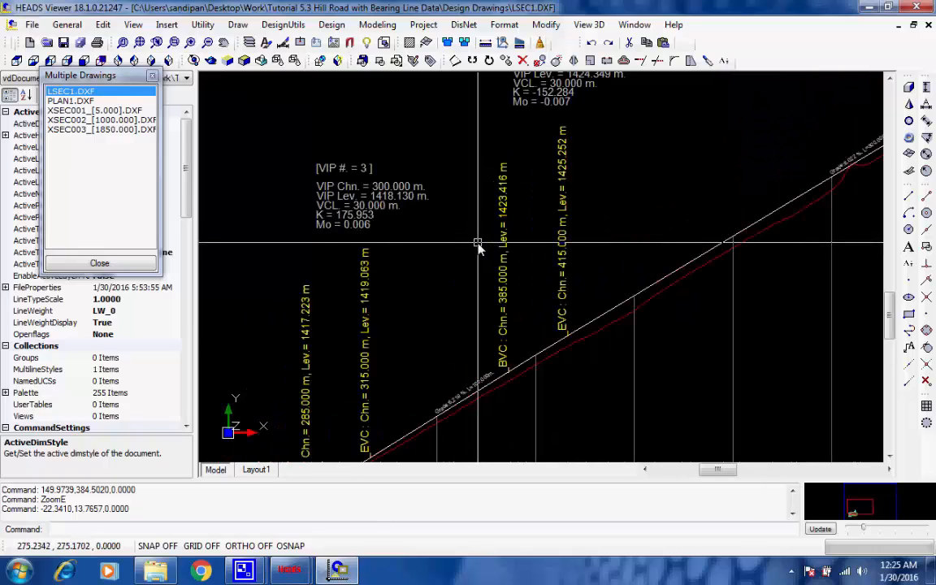
pyautogui.scroll(-1, 478, 248)
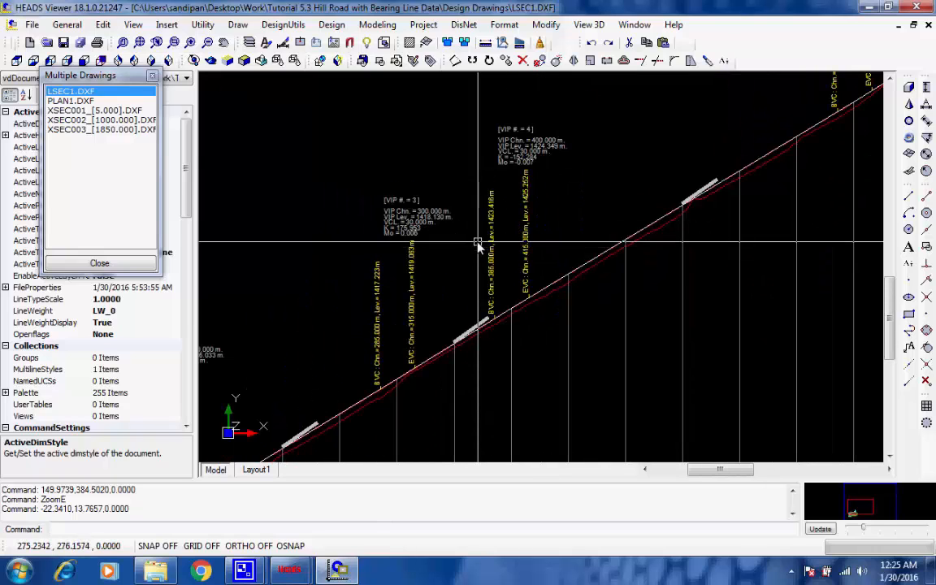
pyautogui.scroll(-1, 478, 248)
# Switch to the plan drawing and zoom into the road alignment and curve annotations
pyautogui.click(70, 101)
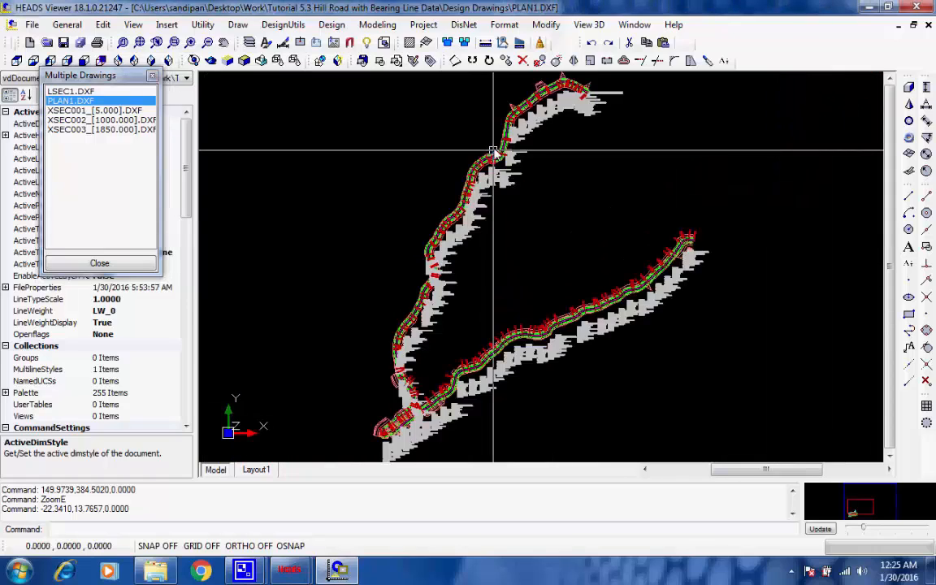
pyautogui.click(437, 216)
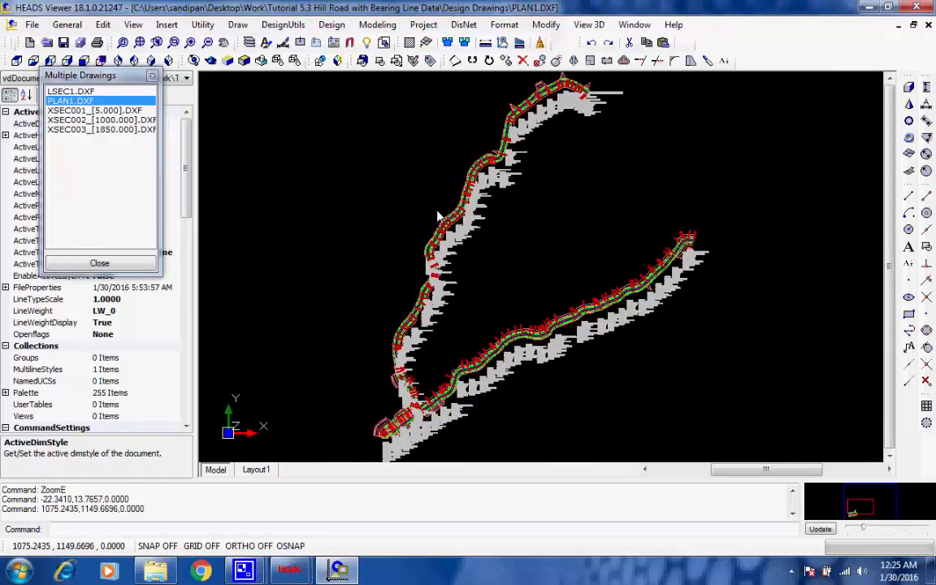
pyautogui.scroll(2, 437, 216)
pyautogui.scroll(1, 440, 211)
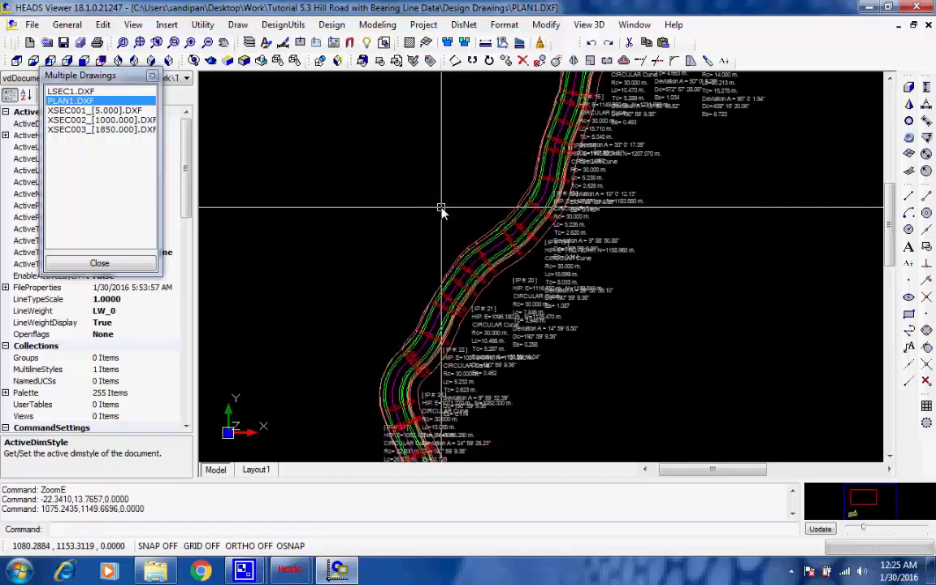
pyautogui.scroll(1, 441, 210)
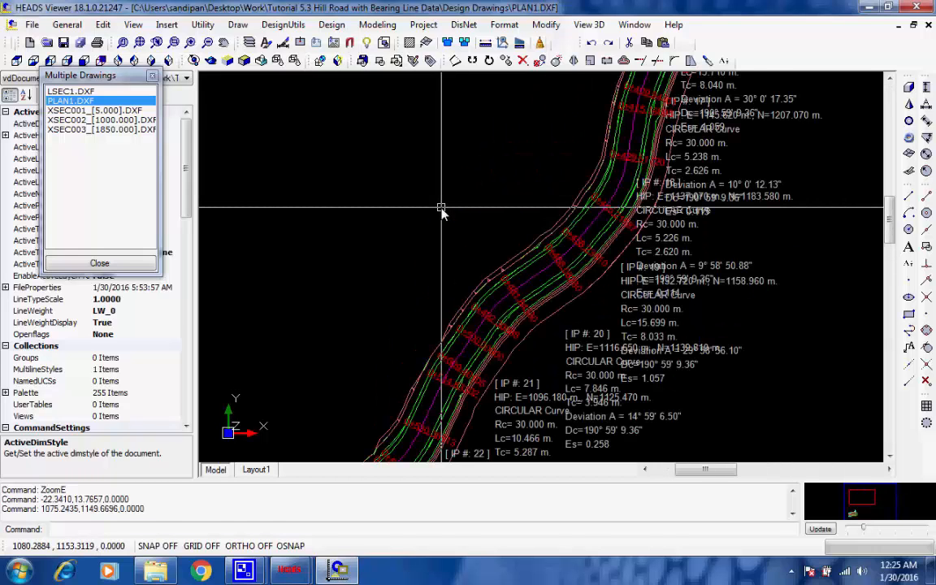
pyautogui.scroll(1, 441, 210)
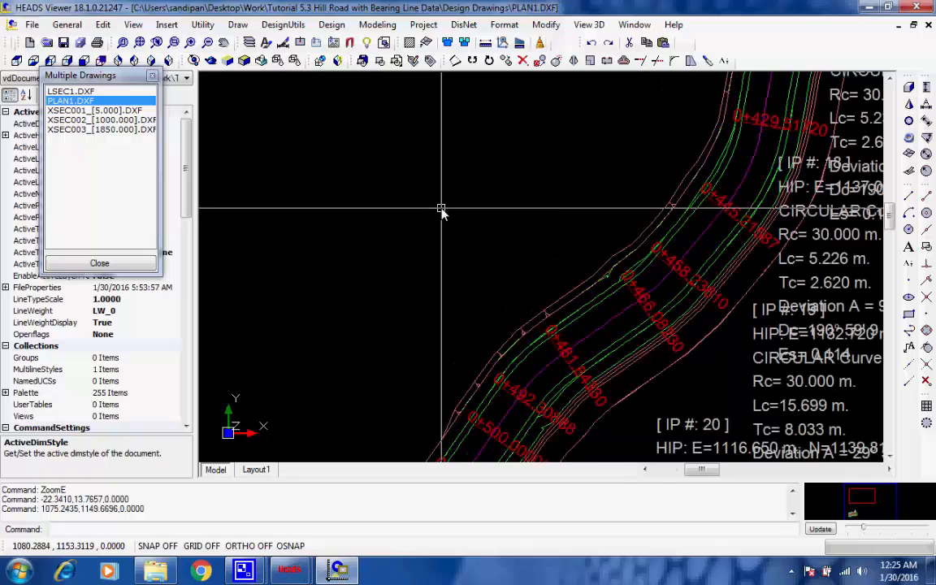
pyautogui.scroll(-3, 441, 210)
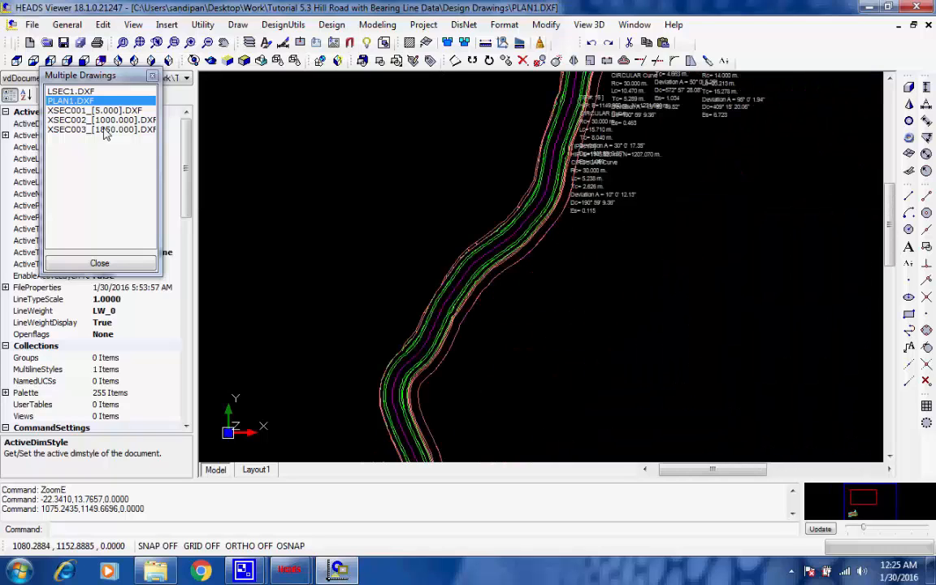
# Switch to the first cross section drawing and zoom into one section's levels and offsets
pyautogui.click(69, 111)
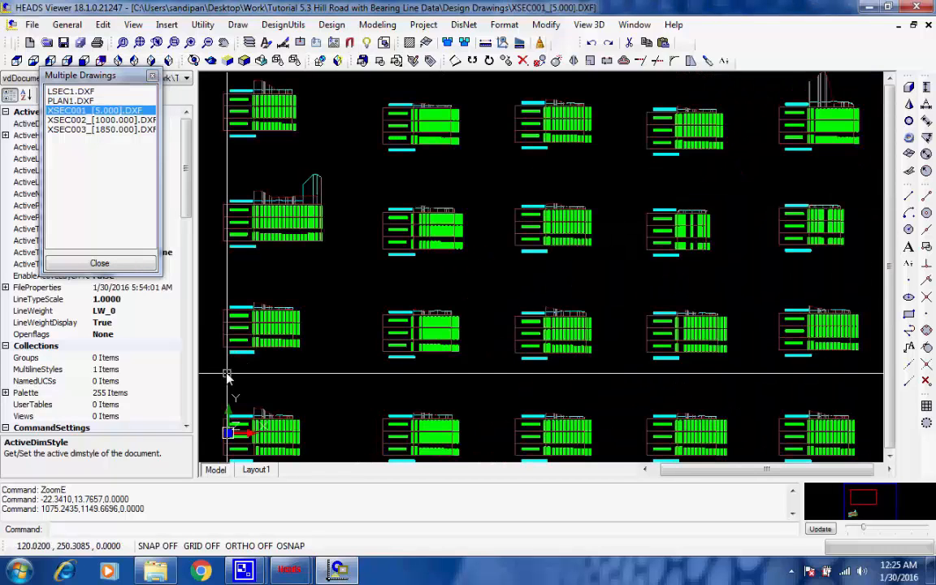
pyautogui.click(231, 368)
pyautogui.scroll(6, 244, 316)
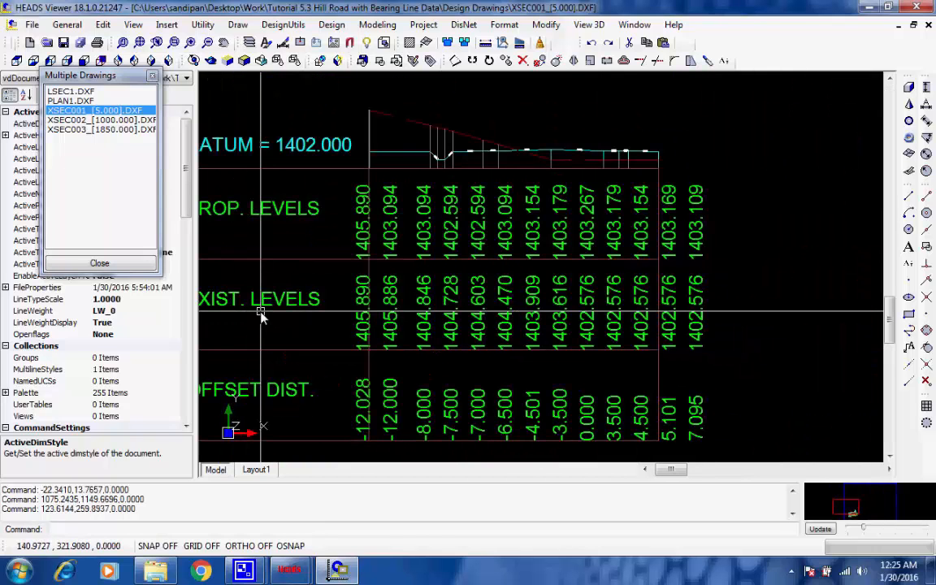
pyautogui.moveTo(274, 308)
pyautogui.mouseDown(button='middle')
pyautogui.moveTo(354, 290)
pyautogui.moveTo(360, 275)
pyautogui.mouseUp(button='middle')
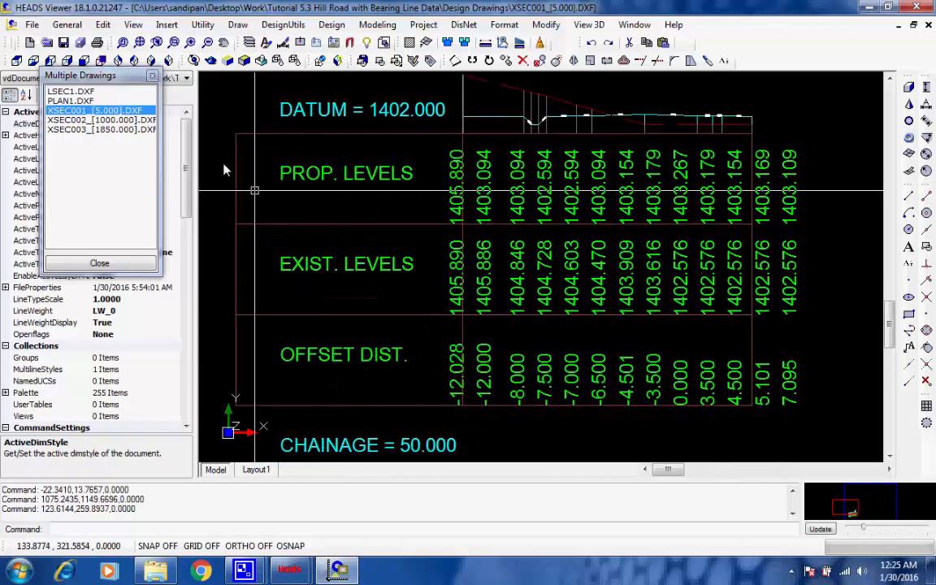
# Open the Save As dialog to review the available drawing file formats, then cancel without saving
pyautogui.click(31, 25)
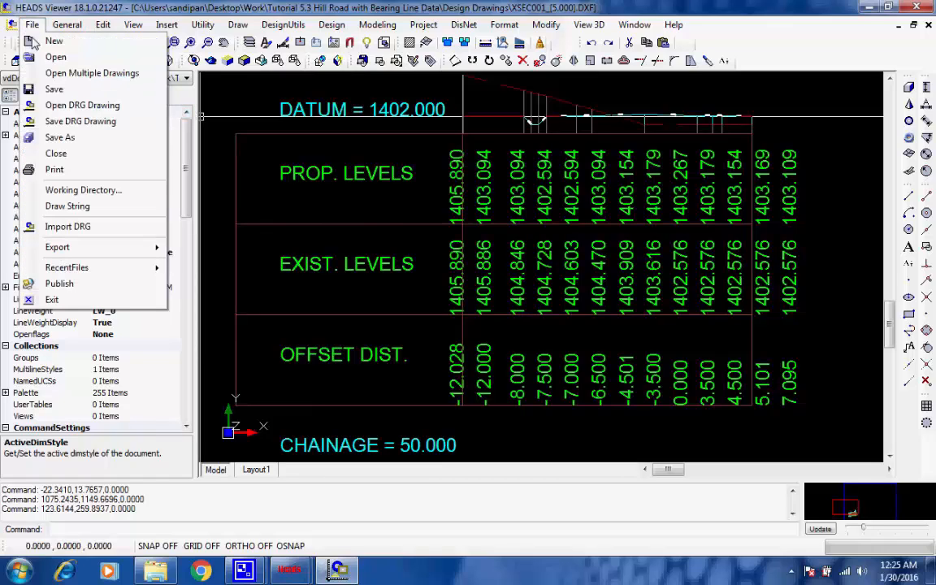
pyautogui.click(97, 144)
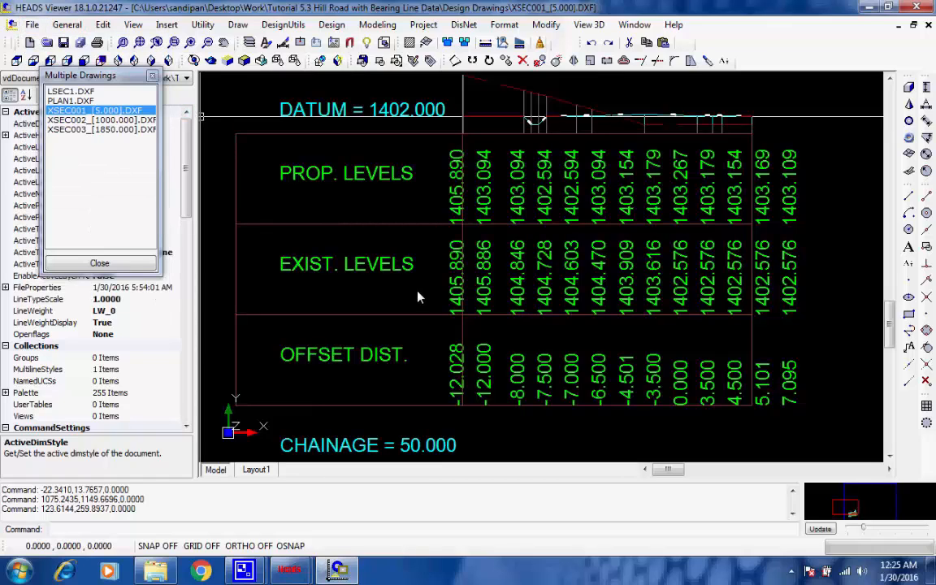
pyautogui.click(583, 340)
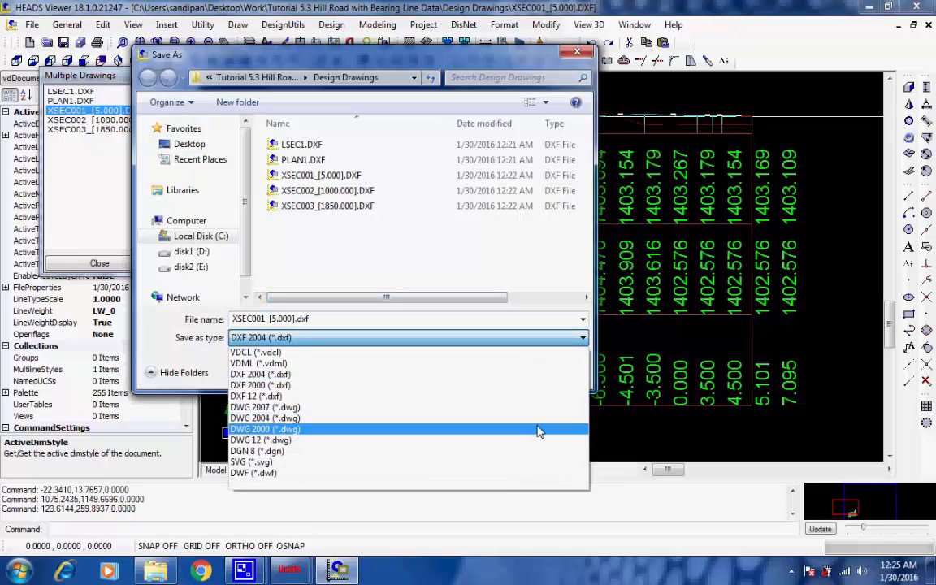
pyautogui.click(562, 336)
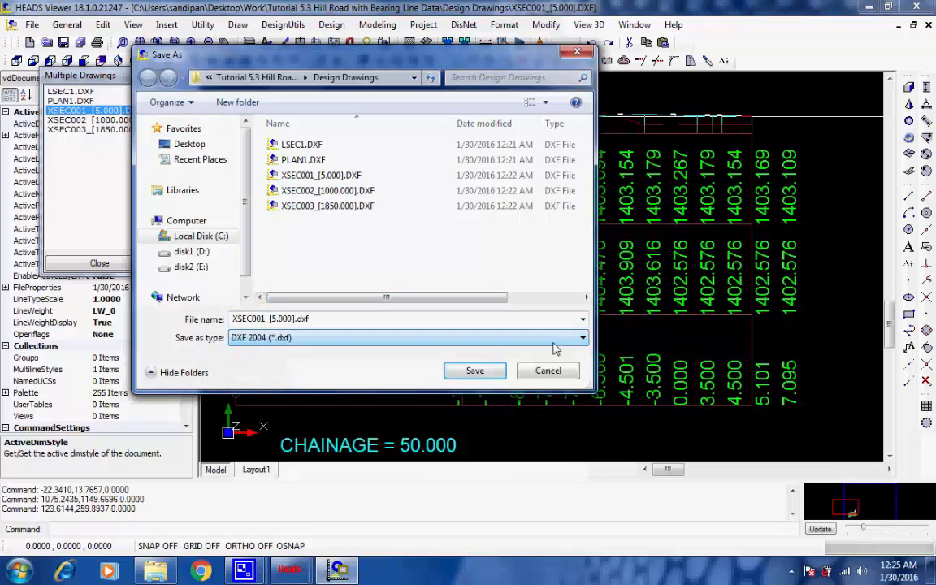
pyautogui.click(547, 371)
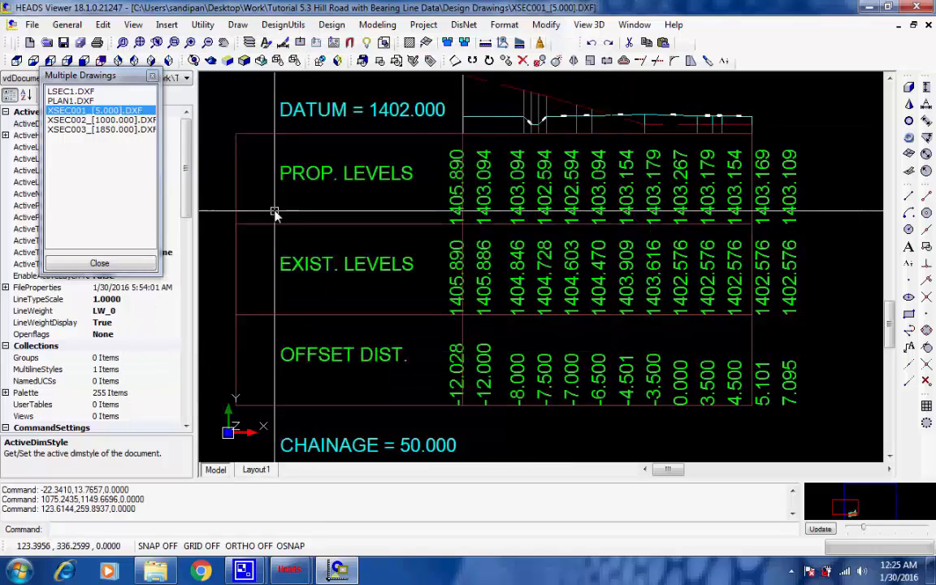
# Close all the open design drawings without saving them
pyautogui.click(152, 76)
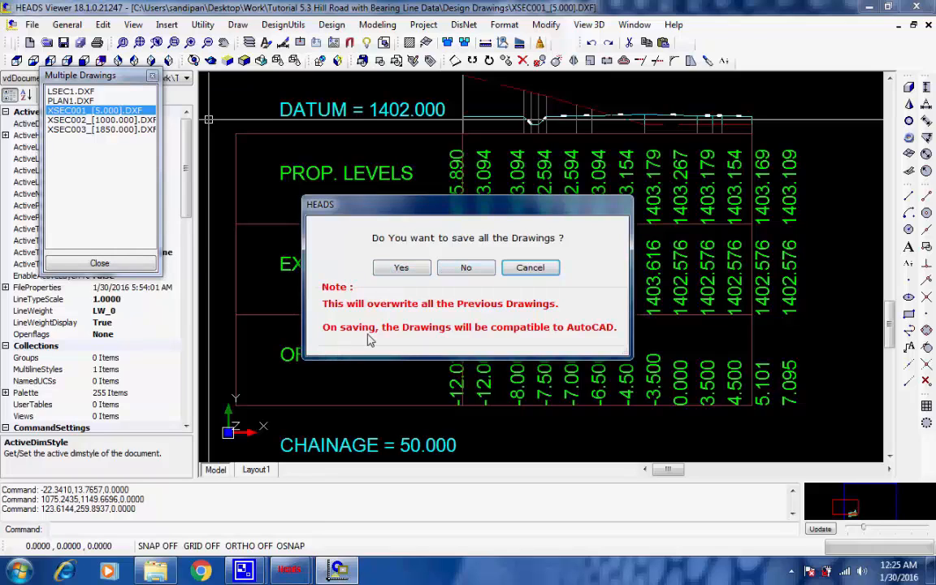
pyautogui.click(468, 268)
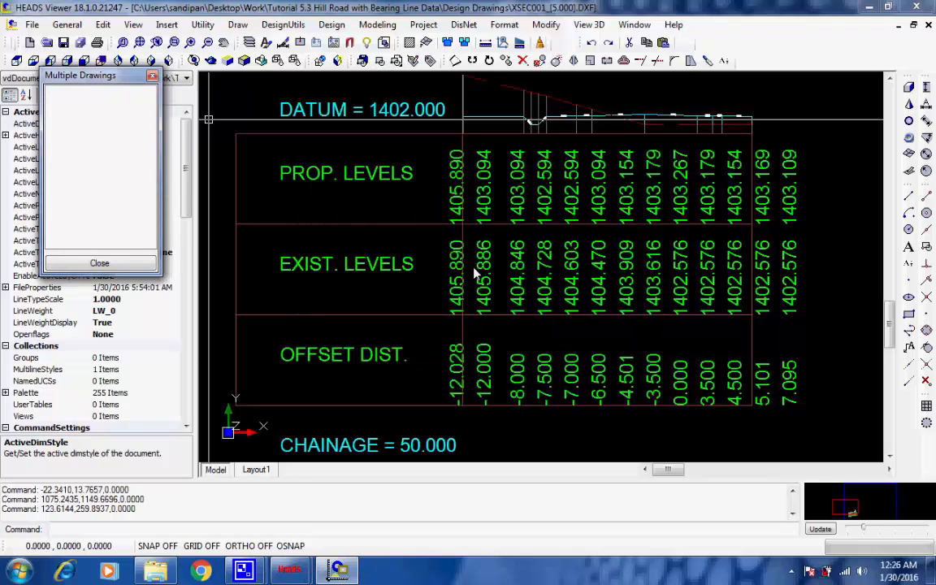